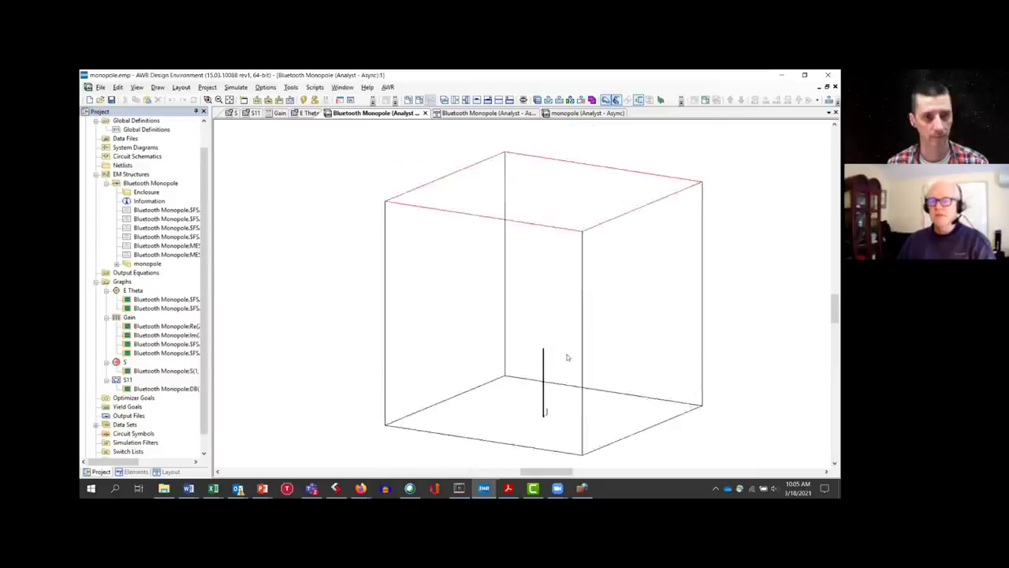
Examine the monopole wire and its port 1 feed at the base of the enclosure up close in the 3D view
{"action": "left_click_drag", "start_coordinate": [567, 357], "coordinate": [542, 395]}
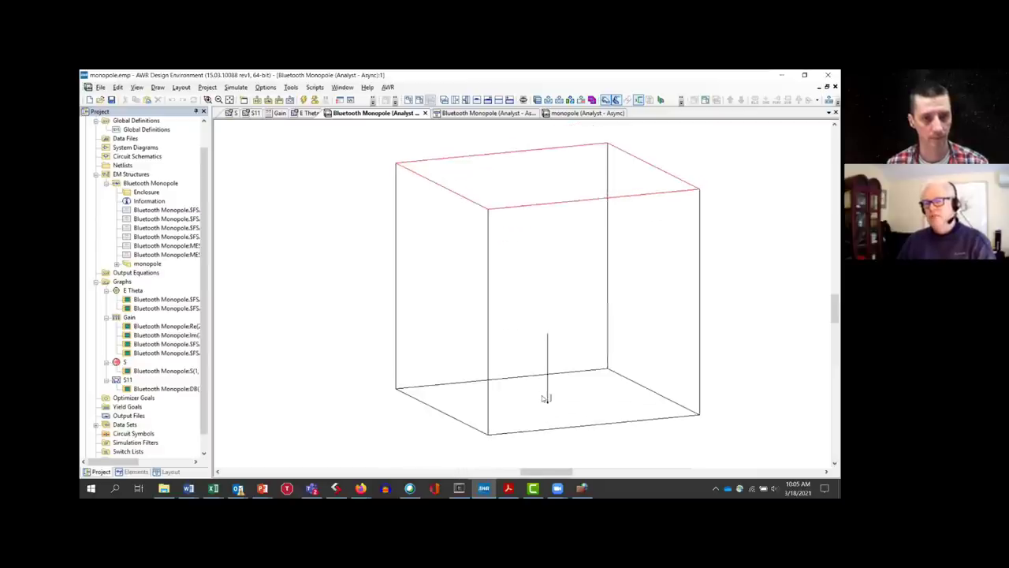
{"action": "right_click", "coordinate": [372, 377]}
{"action": "left_click", "coordinate": [378, 379]}
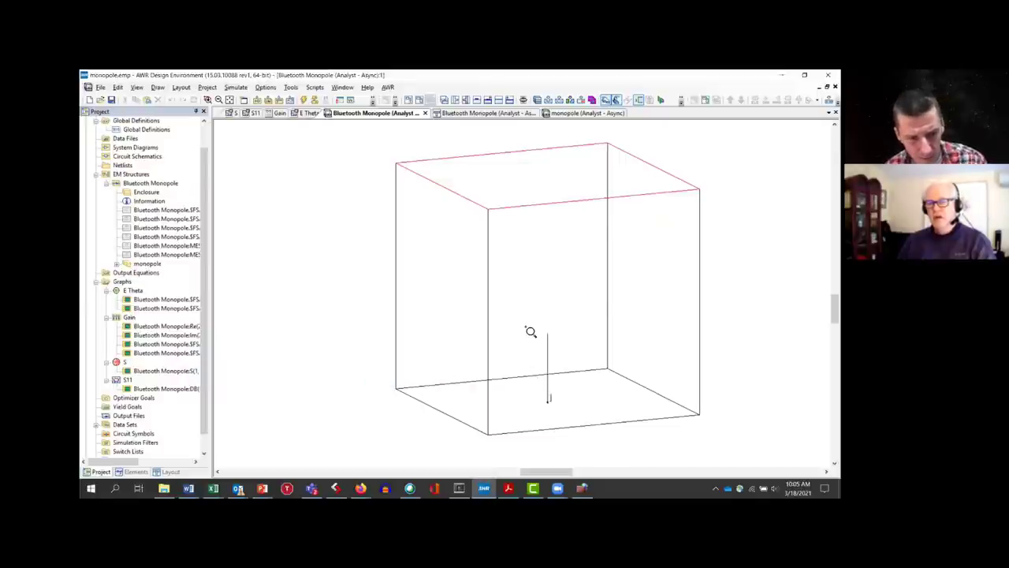
{"action": "mouse_move", "coordinate": [526, 320]}
{"action": "left_mouse_down"}
{"action": "mouse_move", "coordinate": [549, 405]}
{"action": "mouse_move", "coordinate": [575, 416]}
{"action": "mouse_move", "coordinate": [576, 427]}
{"action": "mouse_move", "coordinate": [543, 386]}
{"action": "mouse_move", "coordinate": [531, 314]}
{"action": "left_mouse_up"}
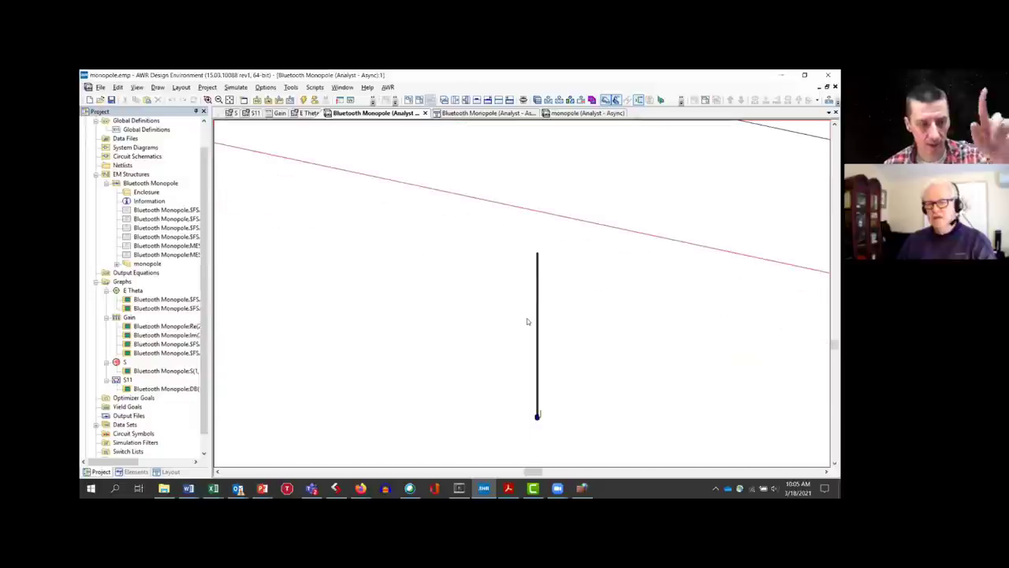
{"action": "mouse_move", "coordinate": [534, 387]}
{"action": "left_mouse_down"}
{"action": "mouse_move", "coordinate": [539, 361]}
{"action": "mouse_move", "coordinate": [538, 386]}
{"action": "left_mouse_up"}
{"action": "right_click", "coordinate": [495, 378]}
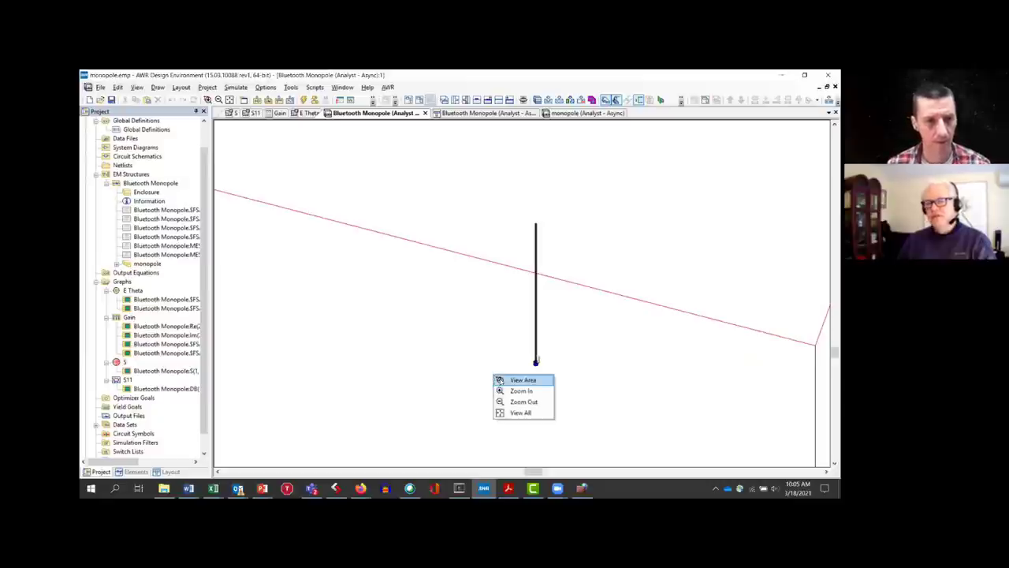
{"action": "left_click", "coordinate": [502, 380]}
{"action": "left_click_drag", "start_coordinate": [529, 360], "coordinate": [551, 355]}
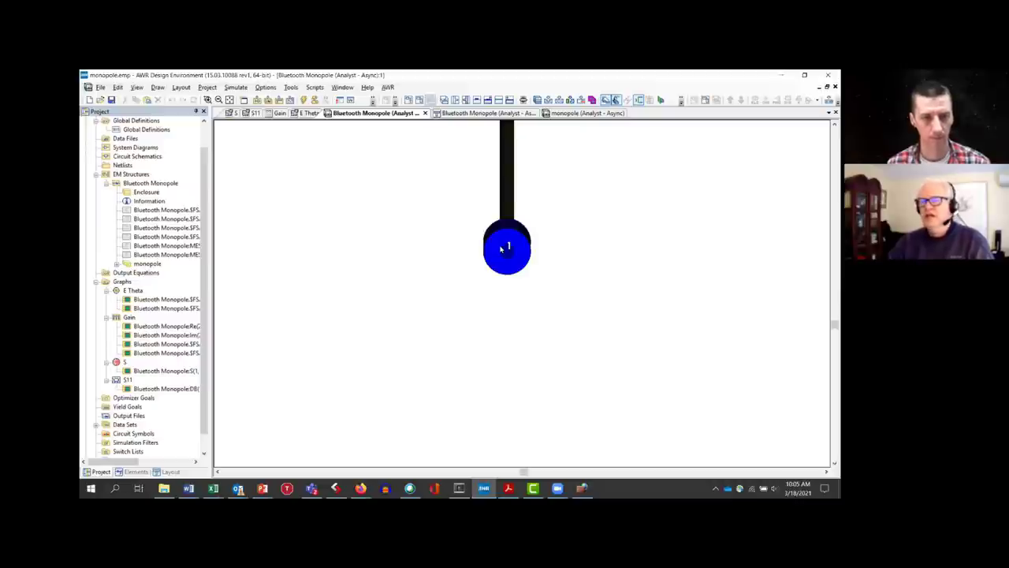
{"action": "left_click_drag", "start_coordinate": [502, 257], "coordinate": [499, 281]}
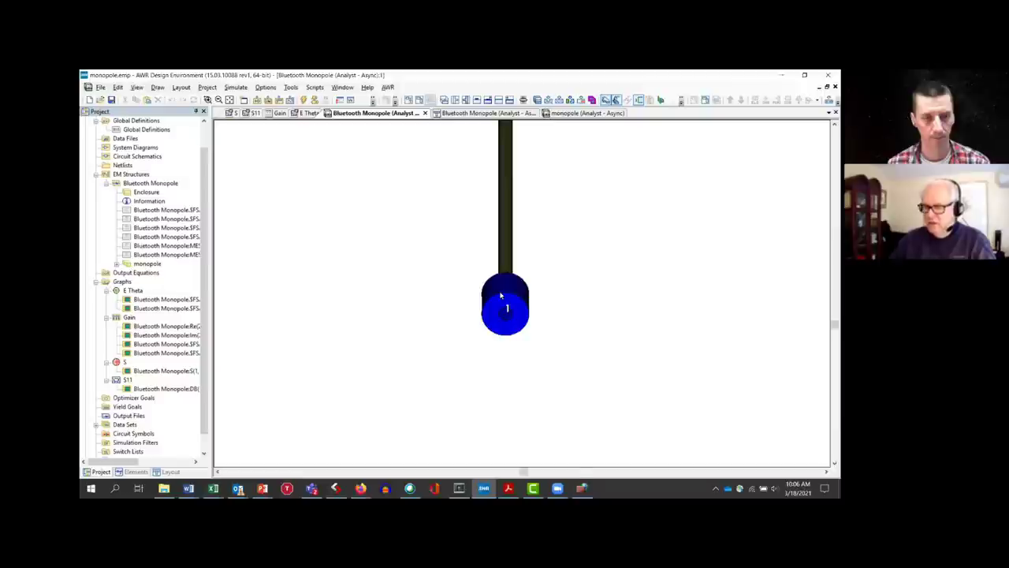
Inspect the whole simulation enclosure around the monopole from the side and from above
{"action": "scroll", "coordinate": [525, 306], "scroll_direction": "down", "scroll_amount": 5}
{"action": "left_click_drag", "start_coordinate": [525, 306], "coordinate": [384, 420]}
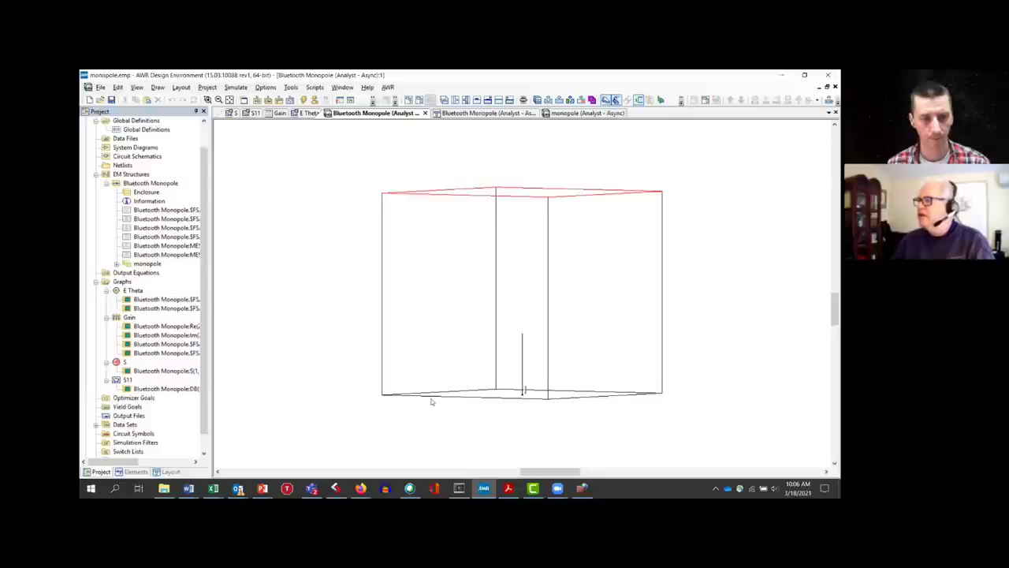
{"action": "left_click_drag", "start_coordinate": [529, 393], "coordinate": [436, 422]}
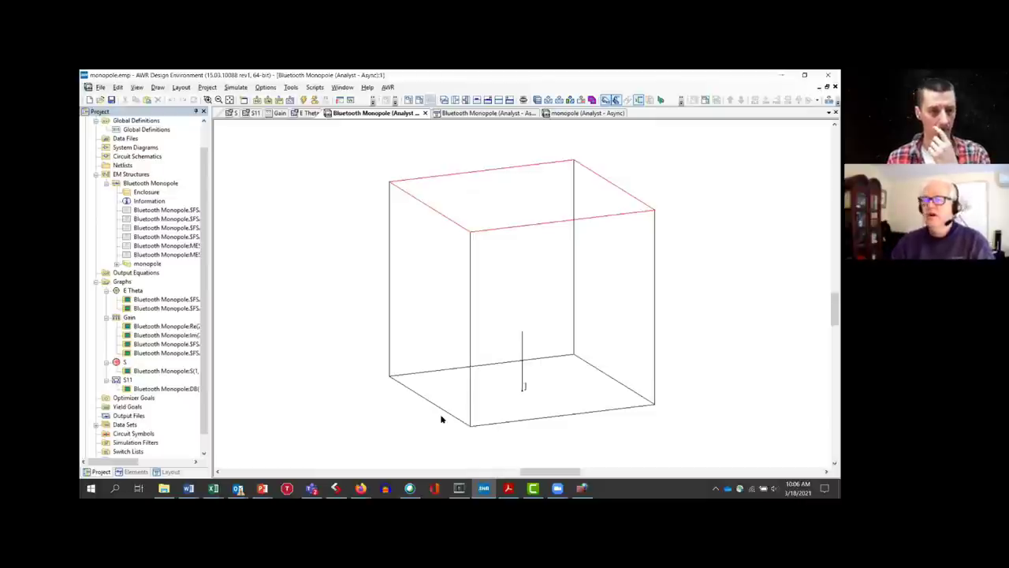
{"action": "mouse_move", "coordinate": [446, 419]}
{"action": "left_mouse_down"}
{"action": "mouse_move", "coordinate": [457, 419]}
{"action": "mouse_move", "coordinate": [434, 421]}
{"action": "left_mouse_up"}
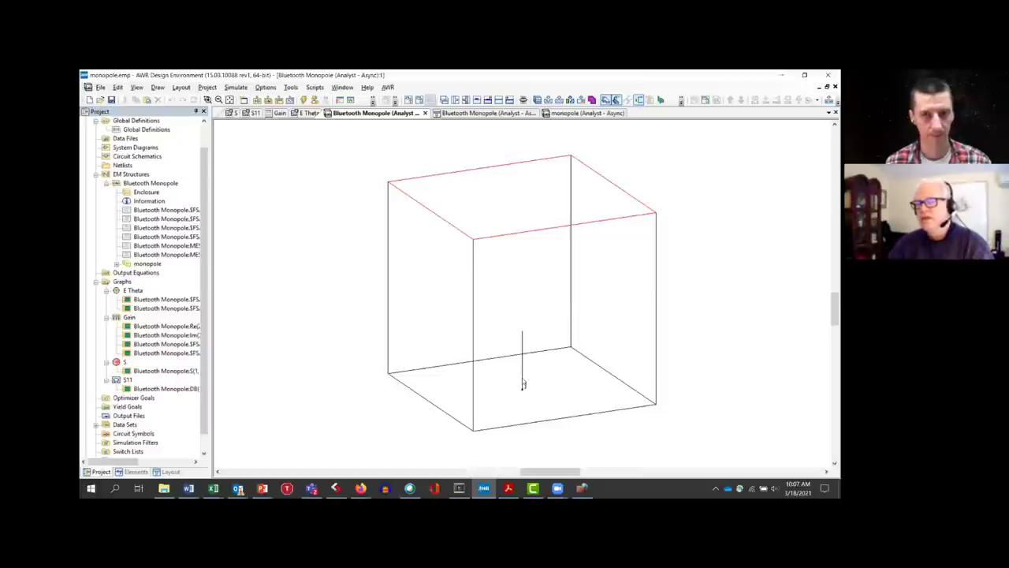
Enable the first mesh annotation of the Bluetooth Monopole structure and make the Air material visible
{"action": "right_click", "coordinate": [188, 247]}
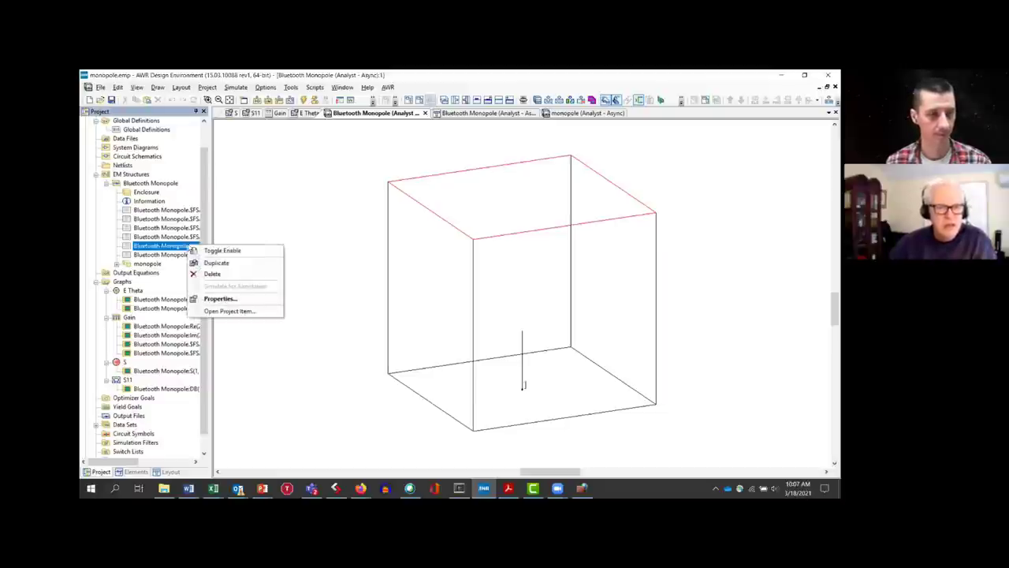
{"action": "left_click", "coordinate": [212, 251]}
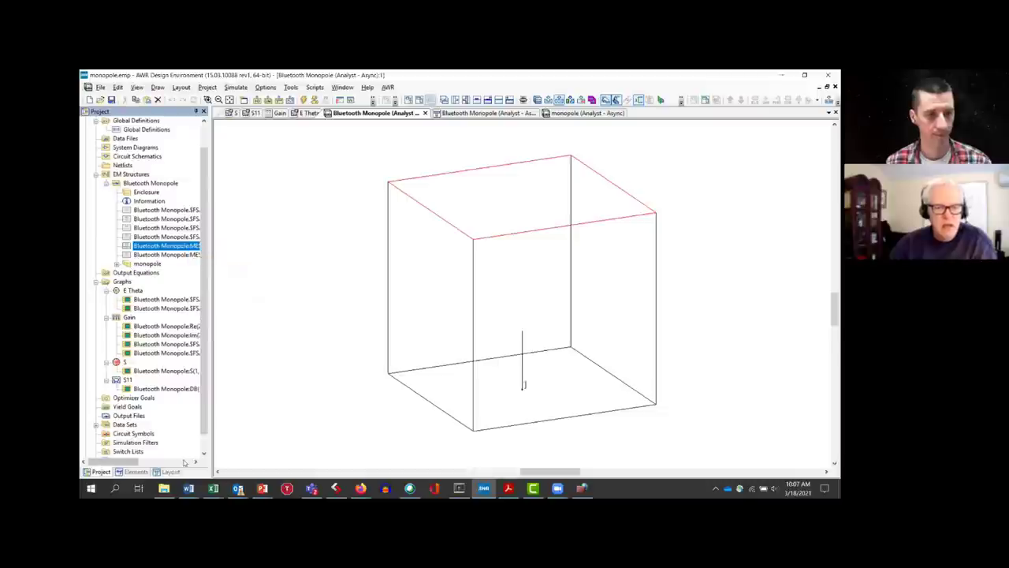
{"action": "left_click", "coordinate": [171, 472]}
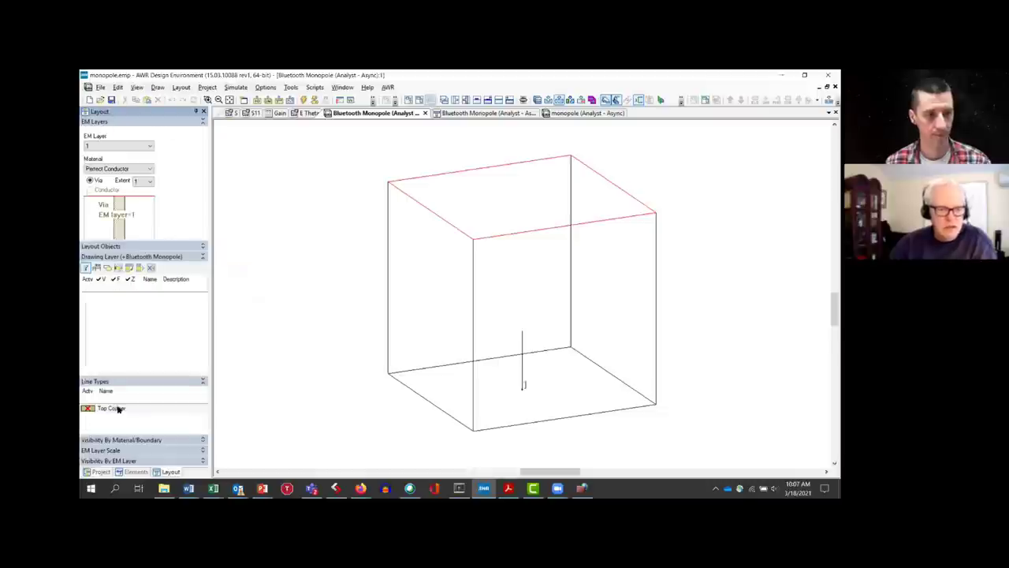
{"action": "left_click", "coordinate": [189, 439]}
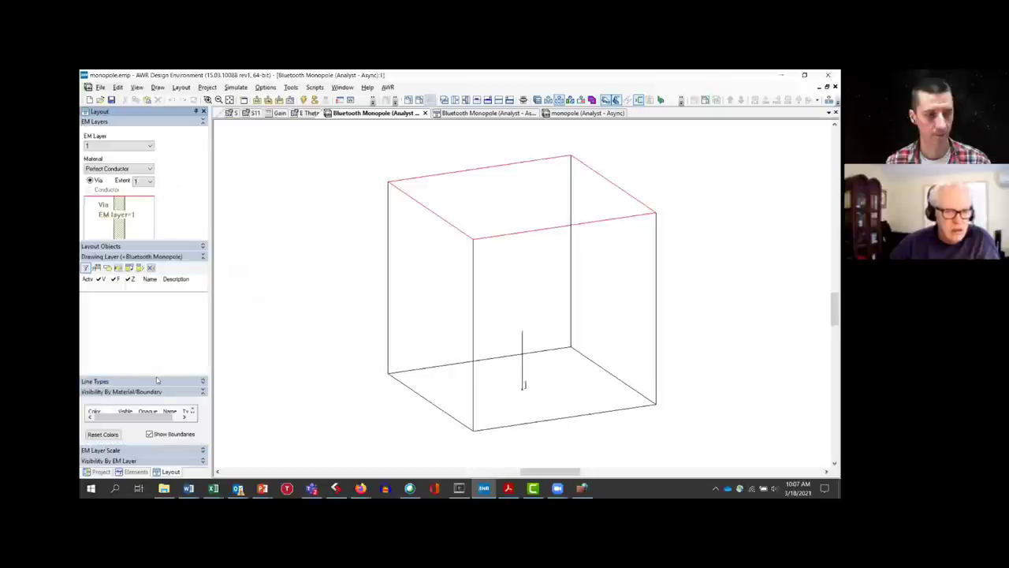
{"action": "left_click_drag", "start_coordinate": [156, 377], "coordinate": [153, 328]}
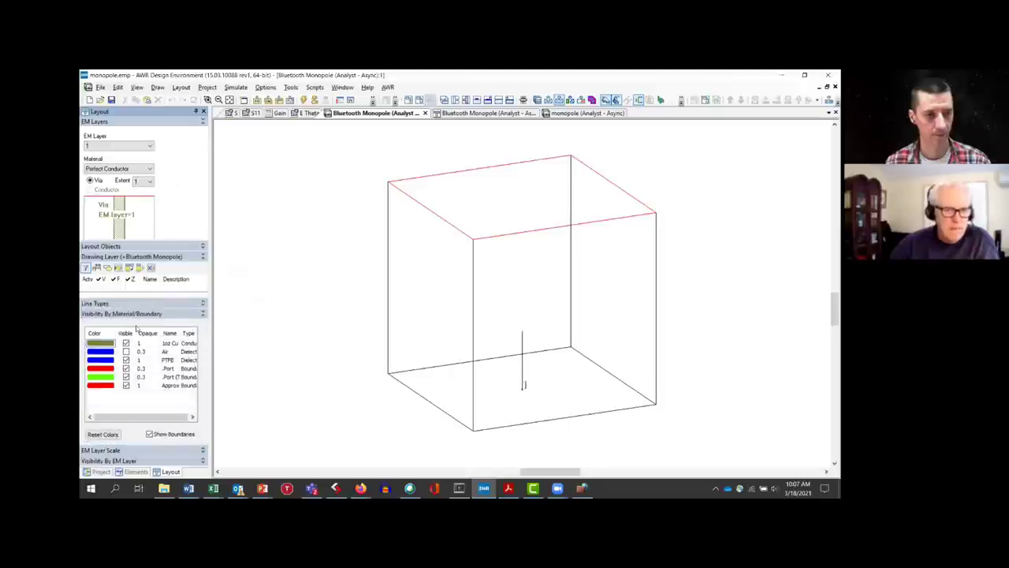
{"action": "left_click", "coordinate": [125, 351]}
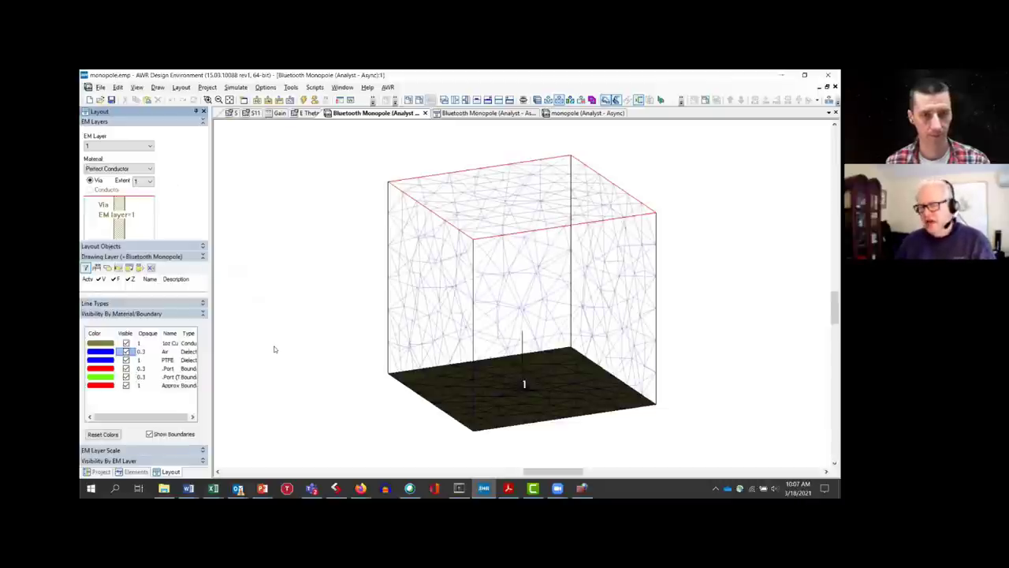
Examine the mesh on the air box walls and ground plane around the monopole from several angles
{"action": "scroll", "coordinate": [418, 364], "scroll_direction": "up", "scroll_amount": 2}
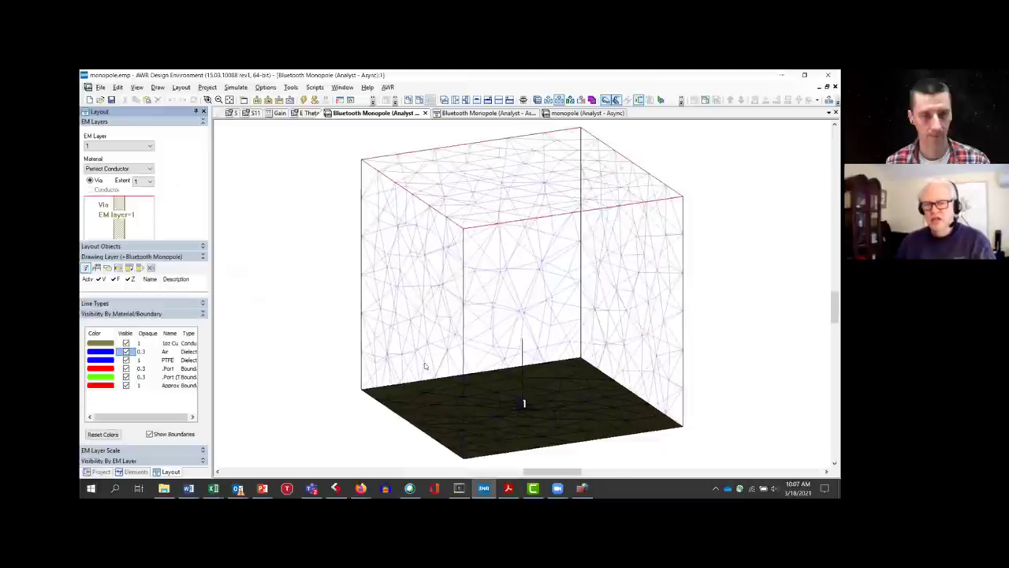
{"action": "left_click_drag", "start_coordinate": [449, 364], "coordinate": [413, 344]}
{"action": "key", "text": "Home"}
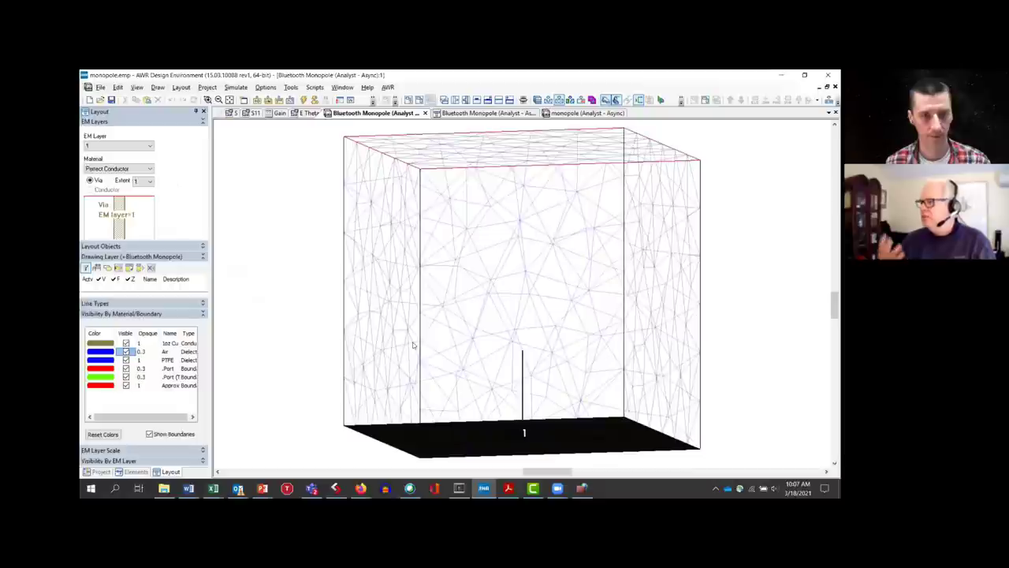
{"action": "left_click_drag", "start_coordinate": [412, 344], "coordinate": [520, 250]}
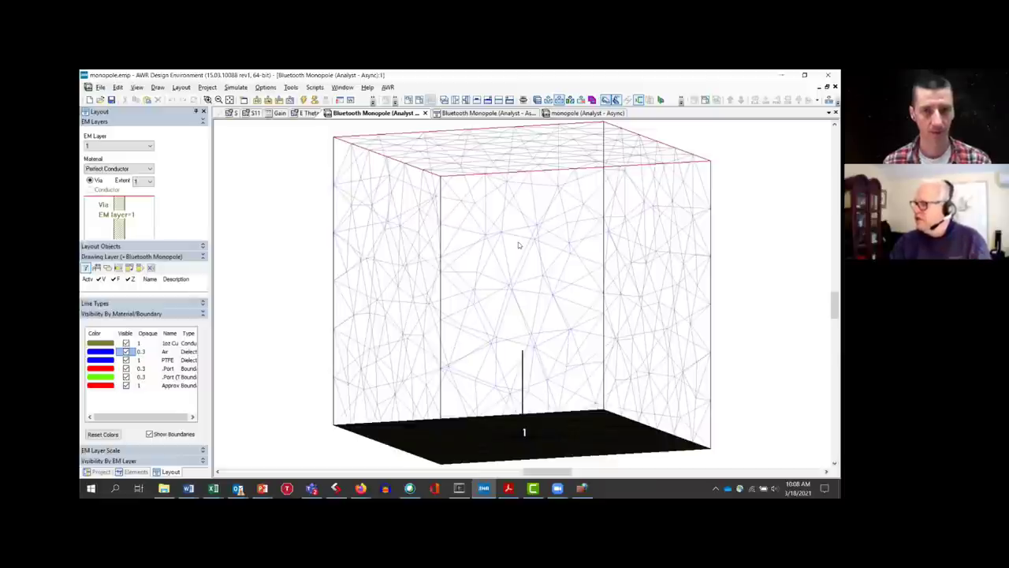
{"action": "key", "text": "super"}
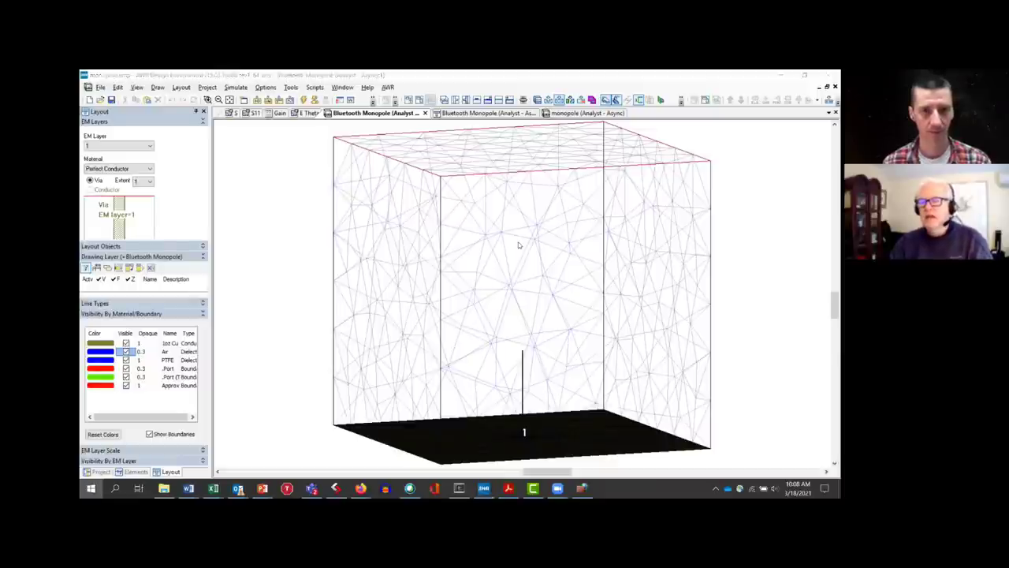
{"action": "key", "text": "super"}
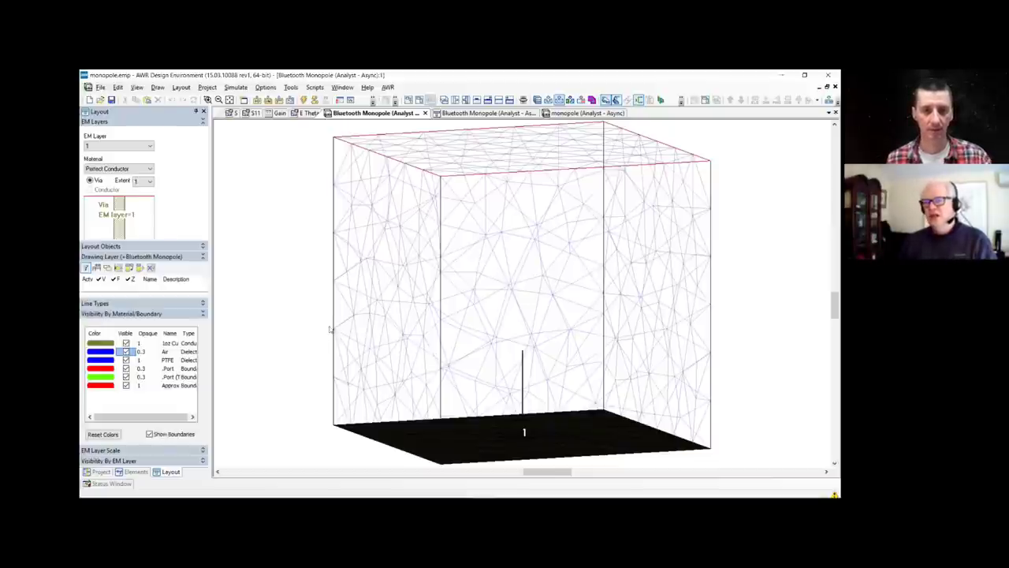
{"action": "left_click_drag", "start_coordinate": [401, 300], "coordinate": [680, 209]}
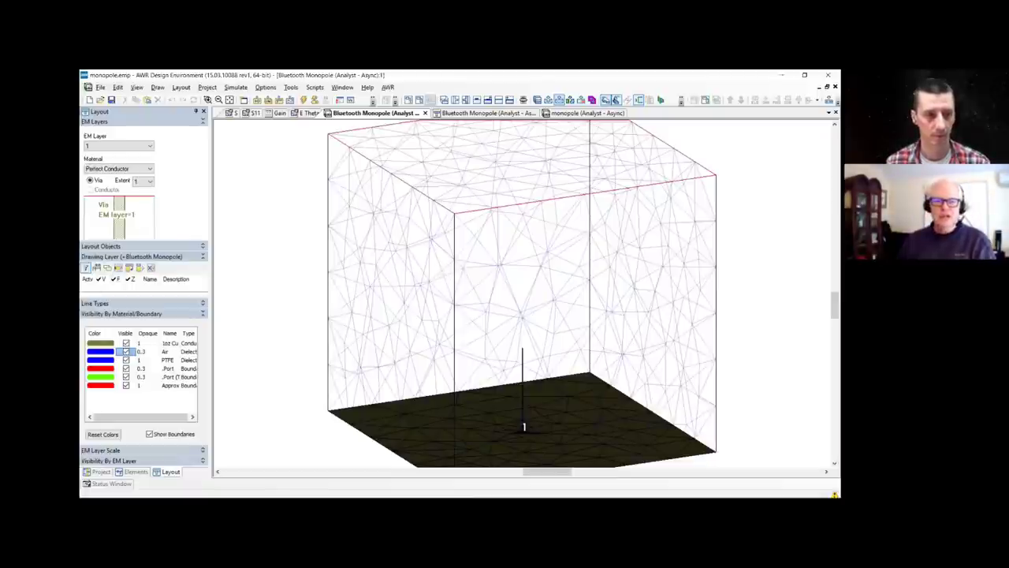
Disable the mesh annotation of the Bluetooth Monopole structure and view the bare wireframe enclosure
{"action": "left_click", "coordinate": [100, 471]}
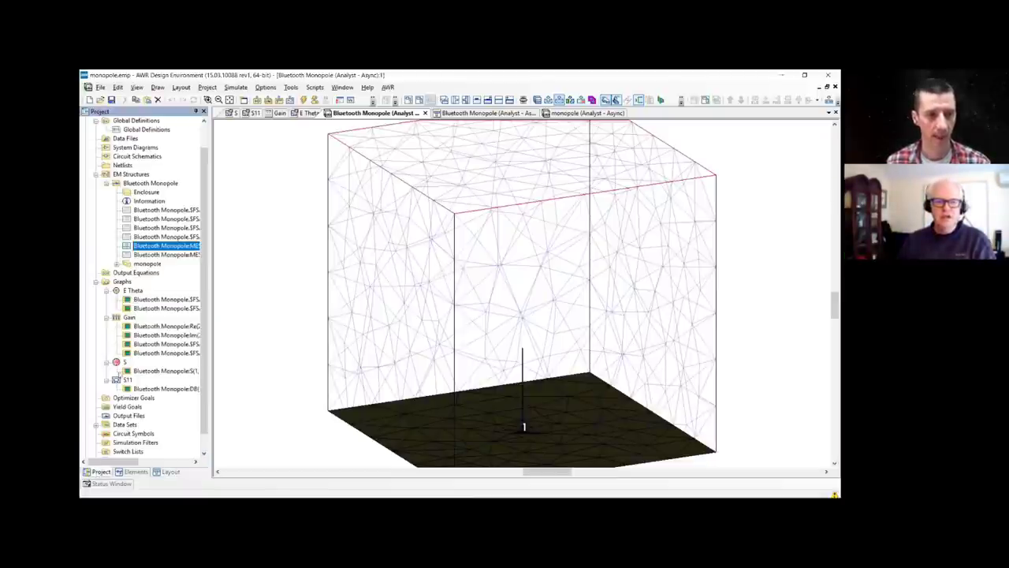
{"action": "right_click", "coordinate": [142, 247]}
{"action": "left_click", "coordinate": [161, 253]}
{"action": "left_click_drag", "start_coordinate": [339, 310], "coordinate": [313, 287]}
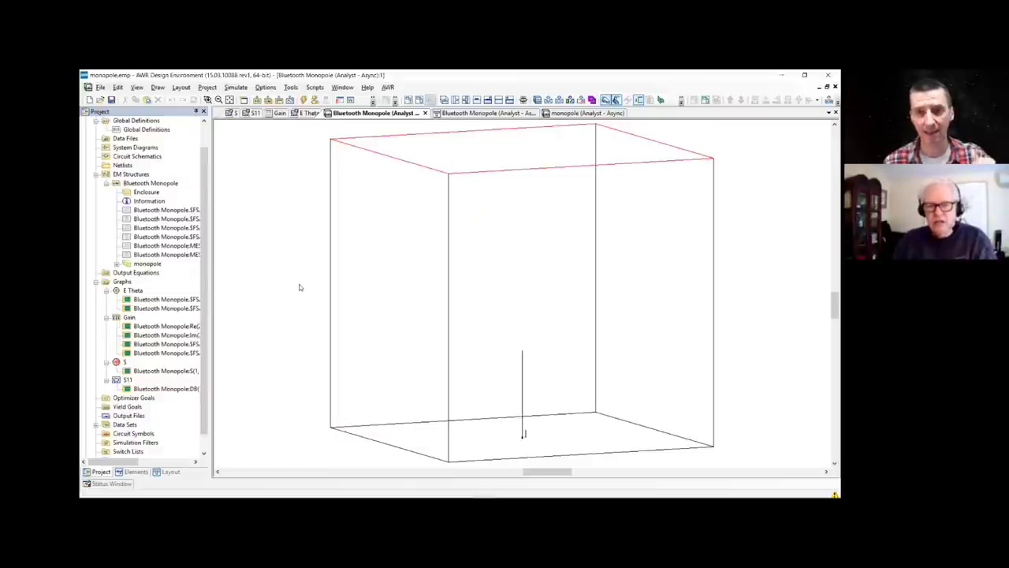
Measure across the enclosure from its upper-left corner in the 2D layout, and return to the 3D view
{"action": "key", "text": "ctrl+Tab"}
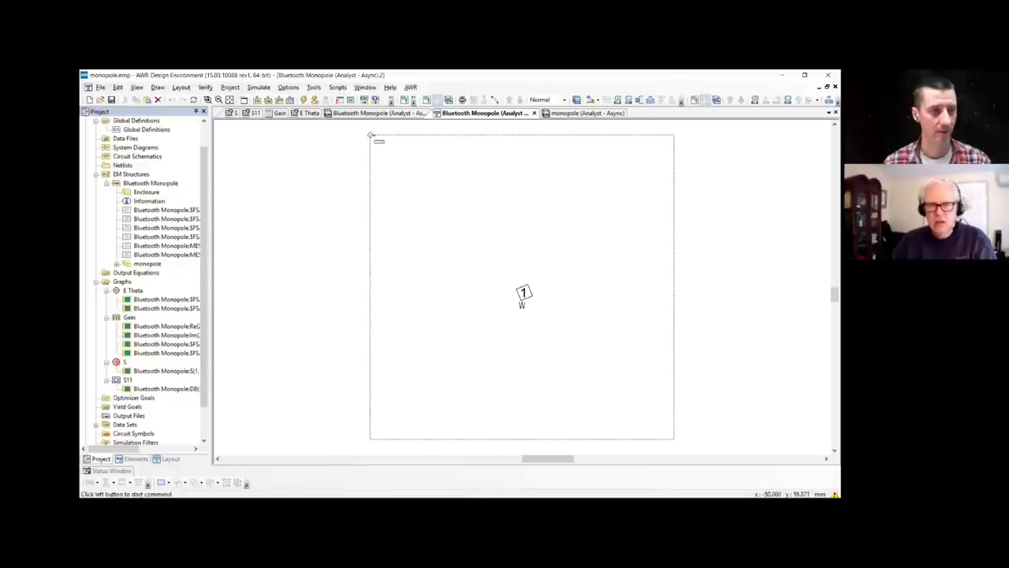
{"action": "left_click", "coordinate": [370, 135]}
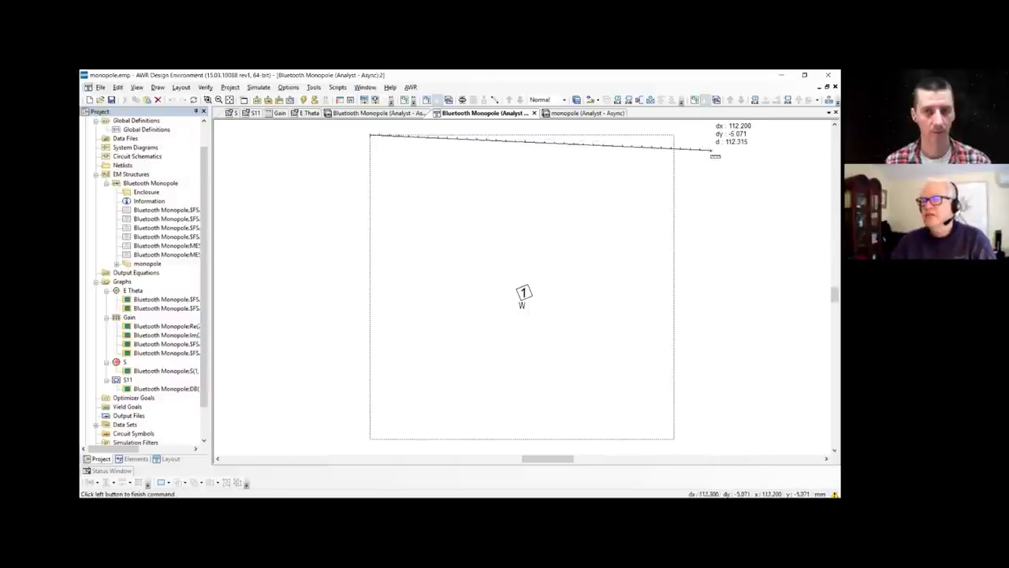
{"action": "key", "text": "ctrl+Tab"}
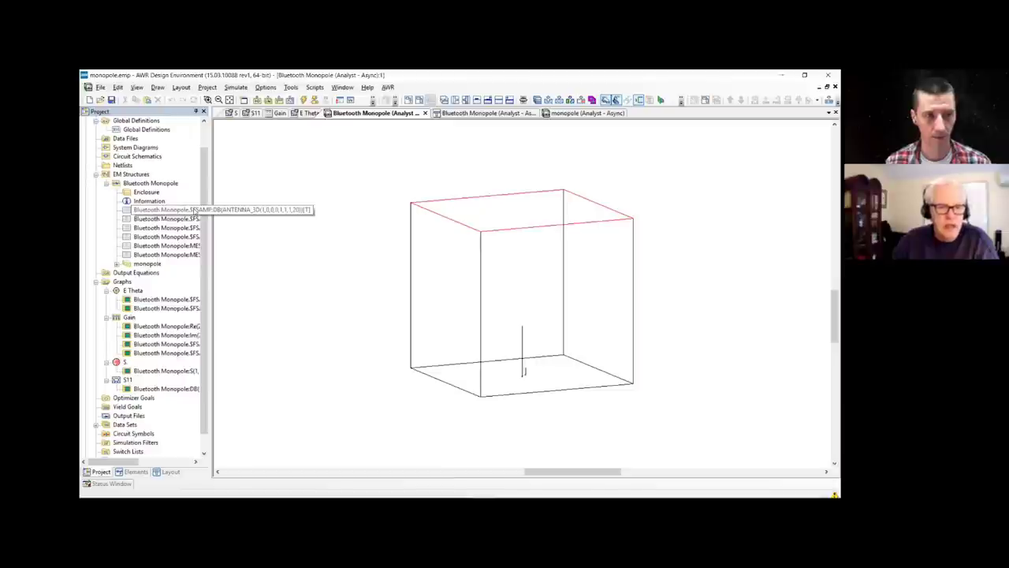
Review the polarization settings of the three ANTENNA_3D annotations under the Bluetooth Monopole structure, leaving their options as they are
{"action": "double_click", "coordinate": [194, 209]}
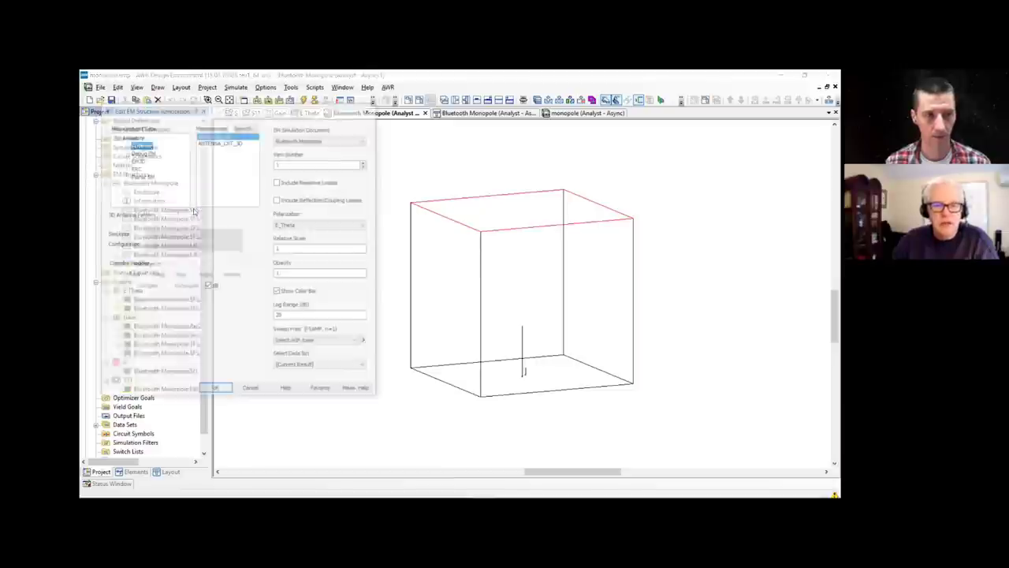
{"action": "left_click", "coordinate": [251, 392]}
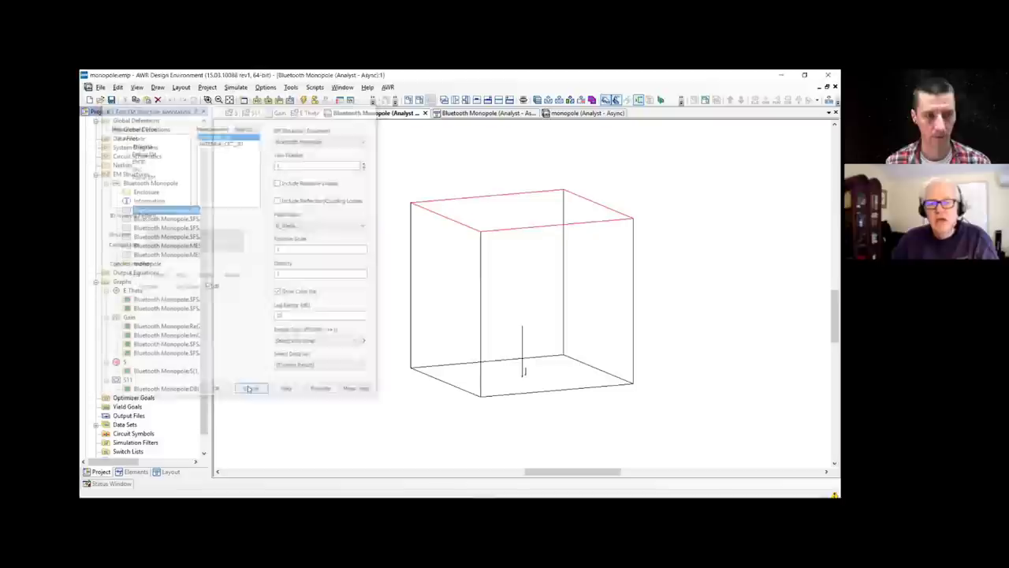
{"action": "double_click", "coordinate": [167, 220]}
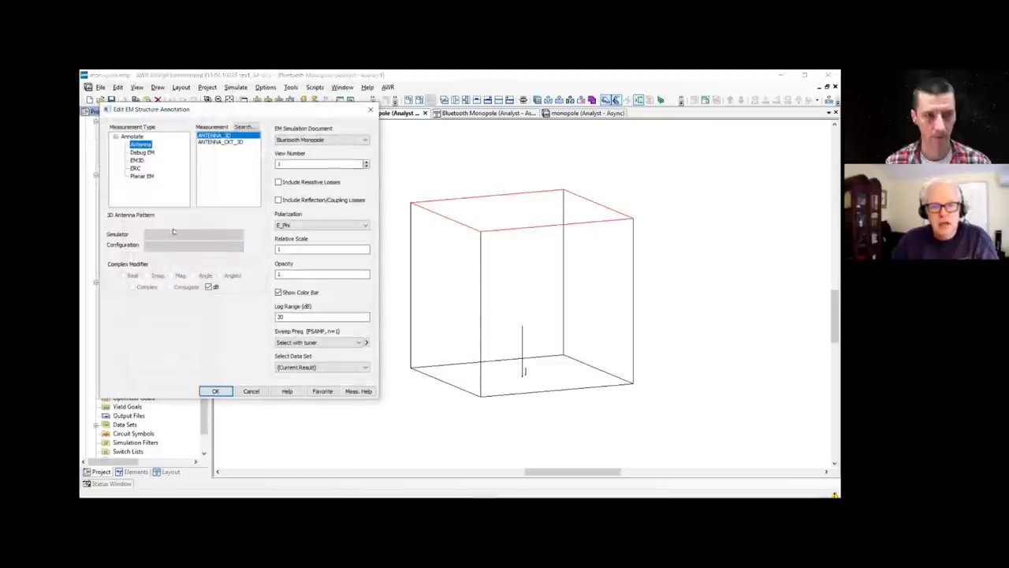
{"action": "left_click", "coordinate": [251, 392]}
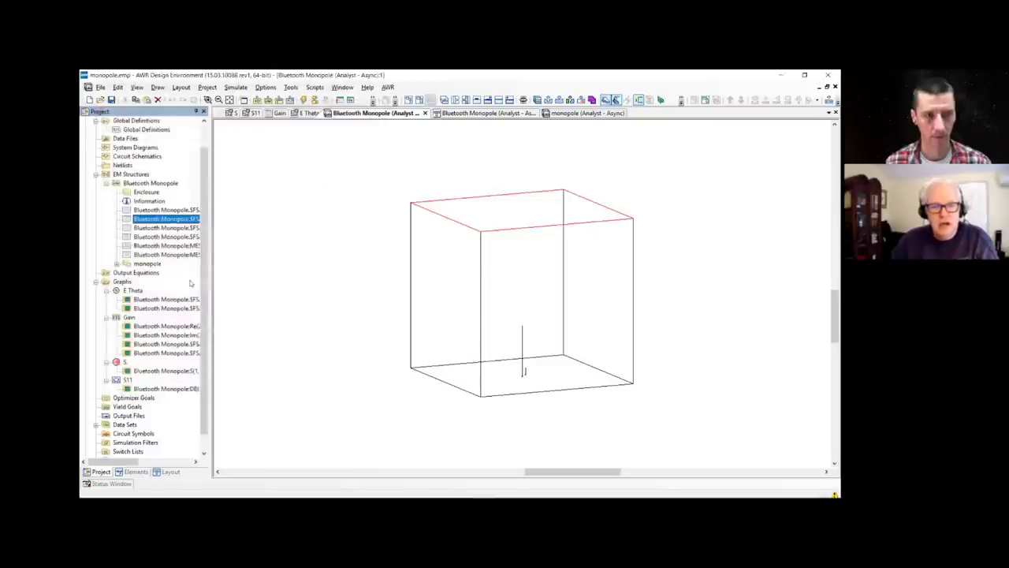
{"action": "double_click", "coordinate": [164, 228]}
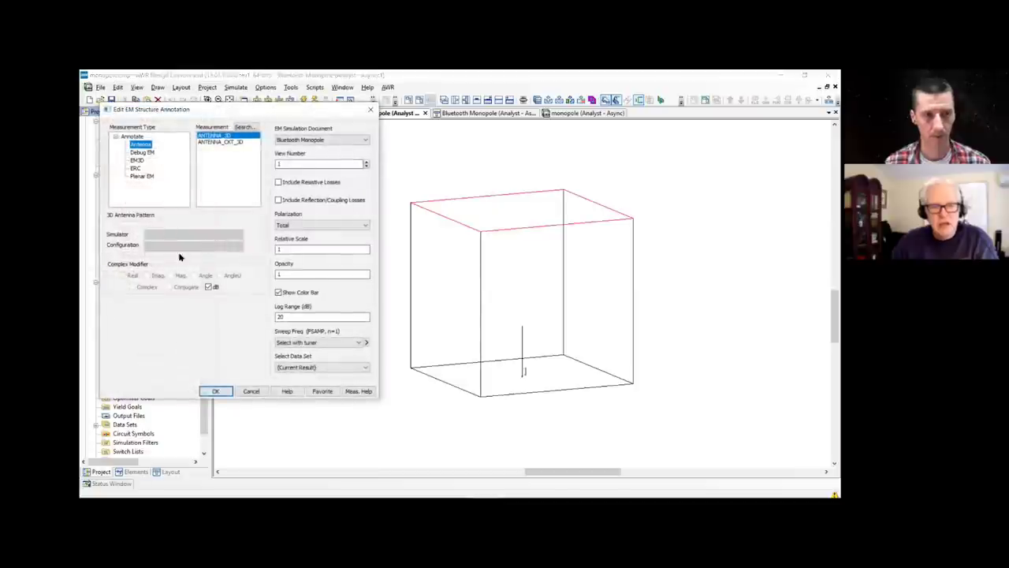
{"action": "left_click", "coordinate": [215, 391]}
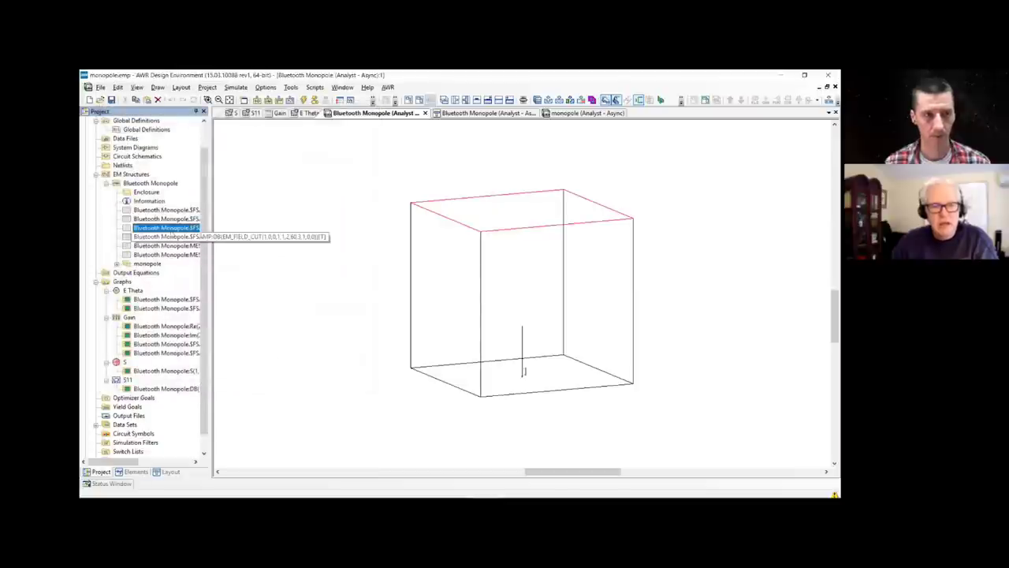
Enable the ANTENNA_3D annotation with Total polarization and inspect the 3D radiation pattern from a lower angle
{"action": "right_click", "coordinate": [170, 230]}
{"action": "left_click", "coordinate": [183, 235]}
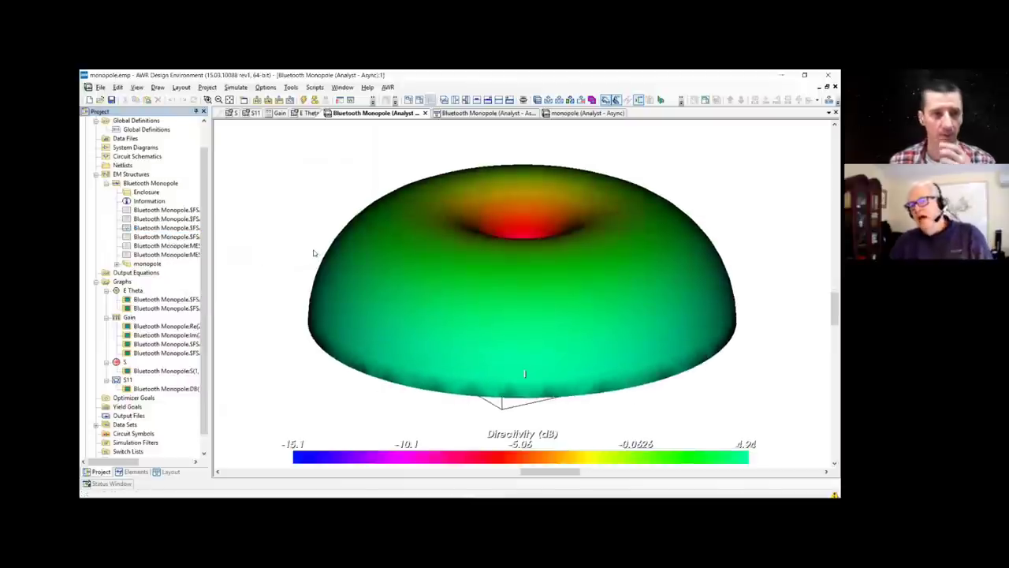
{"action": "left_click_drag", "start_coordinate": [418, 279], "coordinate": [447, 269]}
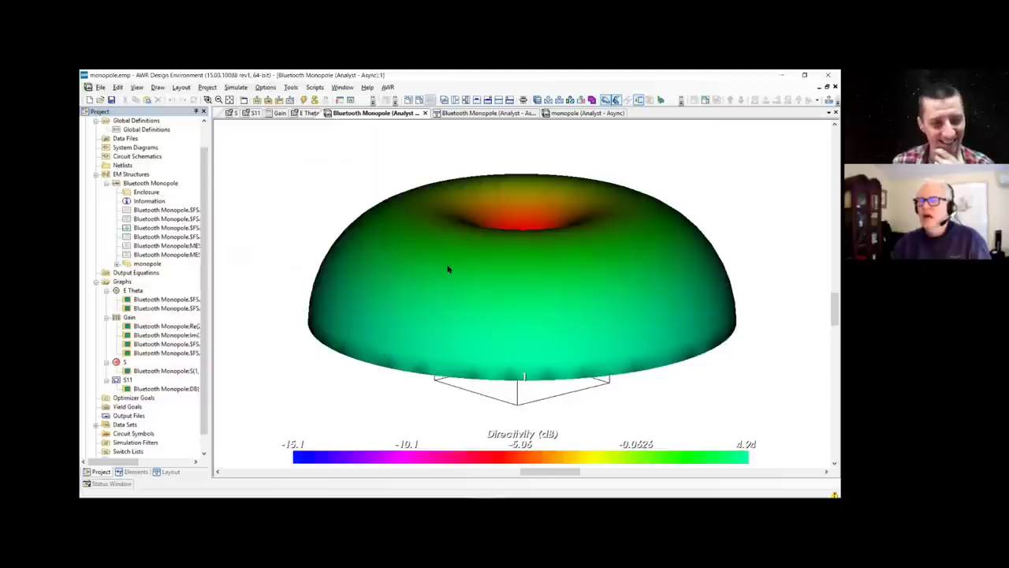
{"action": "left_click_drag", "start_coordinate": [449, 295], "coordinate": [476, 301]}
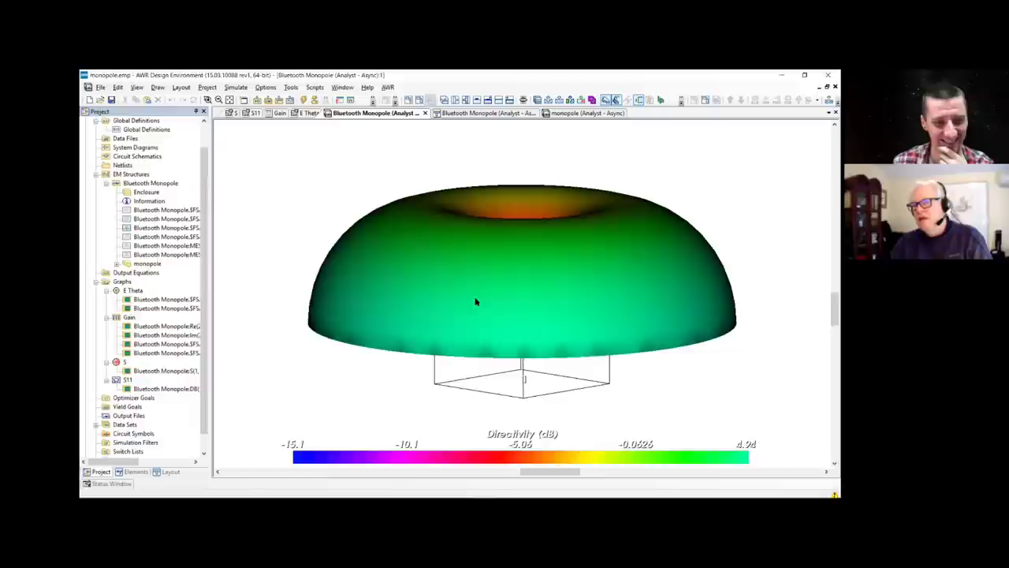
Examine the monopole's 3D directivity pattern from the side, from an oblique angle and from directly above
{"action": "mouse_move", "coordinate": [475, 301]}
{"action": "left_mouse_down"}
{"action": "mouse_move", "coordinate": [473, 280]}
{"action": "mouse_move", "coordinate": [486, 315]}
{"action": "mouse_move", "coordinate": [480, 288]}
{"action": "left_mouse_up"}
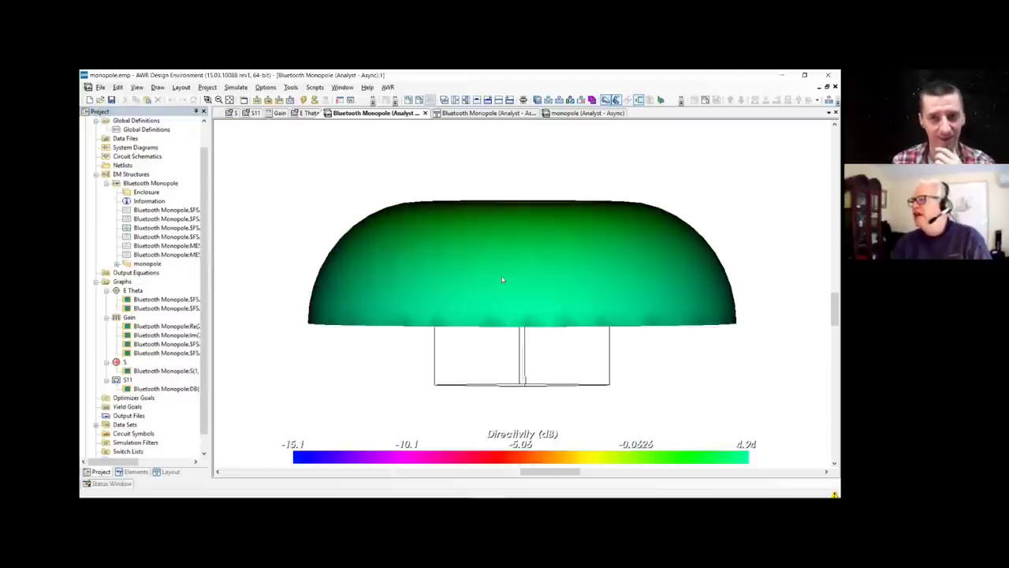
{"action": "left_click_drag", "start_coordinate": [508, 287], "coordinate": [502, 227]}
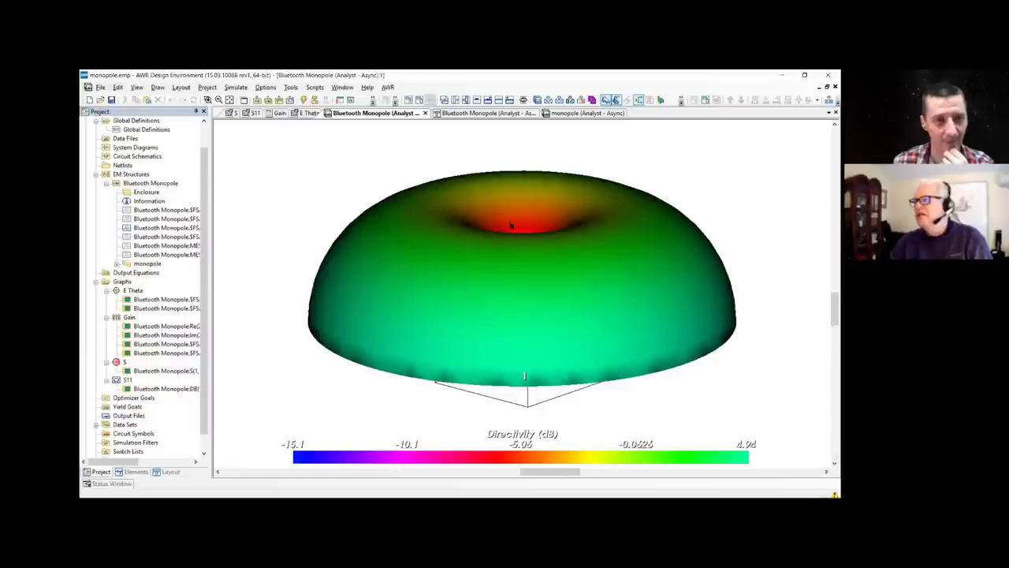
{"action": "mouse_move", "coordinate": [507, 245]}
{"action": "left_mouse_down"}
{"action": "mouse_move", "coordinate": [517, 351]}
{"action": "mouse_move", "coordinate": [516, 239]}
{"action": "left_mouse_up"}
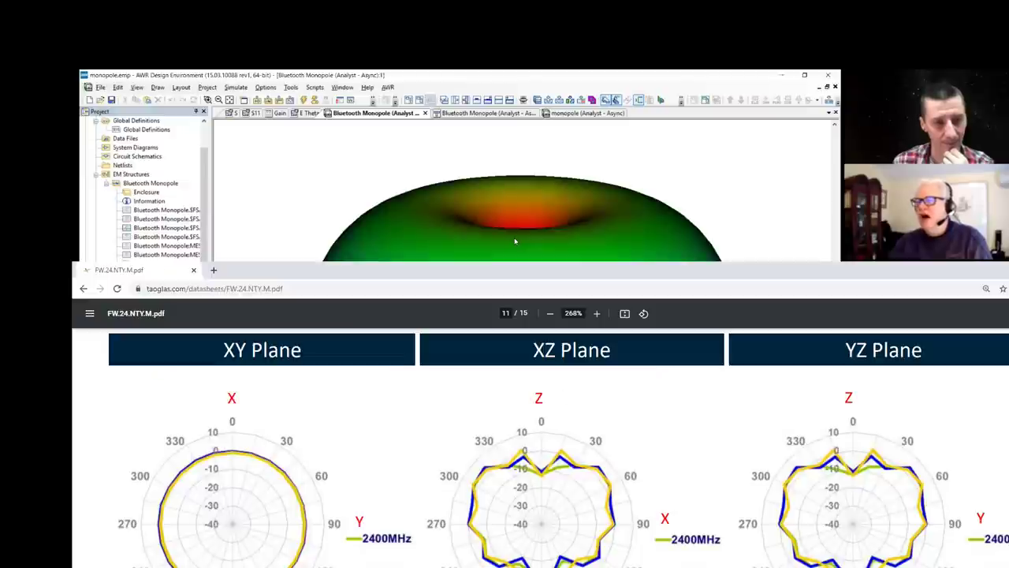
{"action": "left_click_drag", "start_coordinate": [515, 241], "coordinate": [521, 261]}
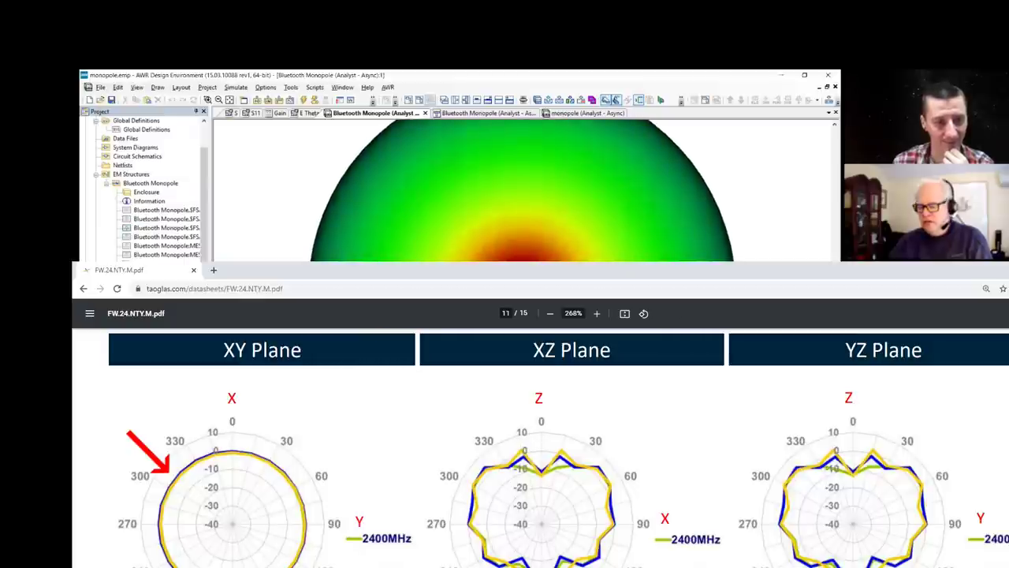
{"action": "scroll", "coordinate": [530, 224], "scroll_direction": "down", "scroll_amount": 3}
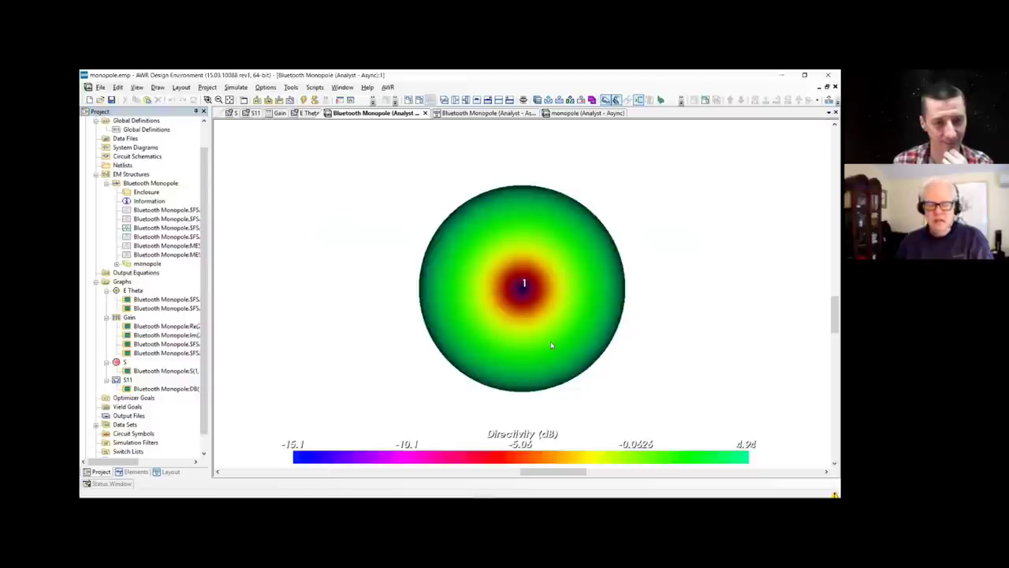
Compare the directivity pattern's horizon and overhead null by alternating between low side views and views from above
{"action": "left_click_drag", "start_coordinate": [552, 344], "coordinate": [399, 184]}
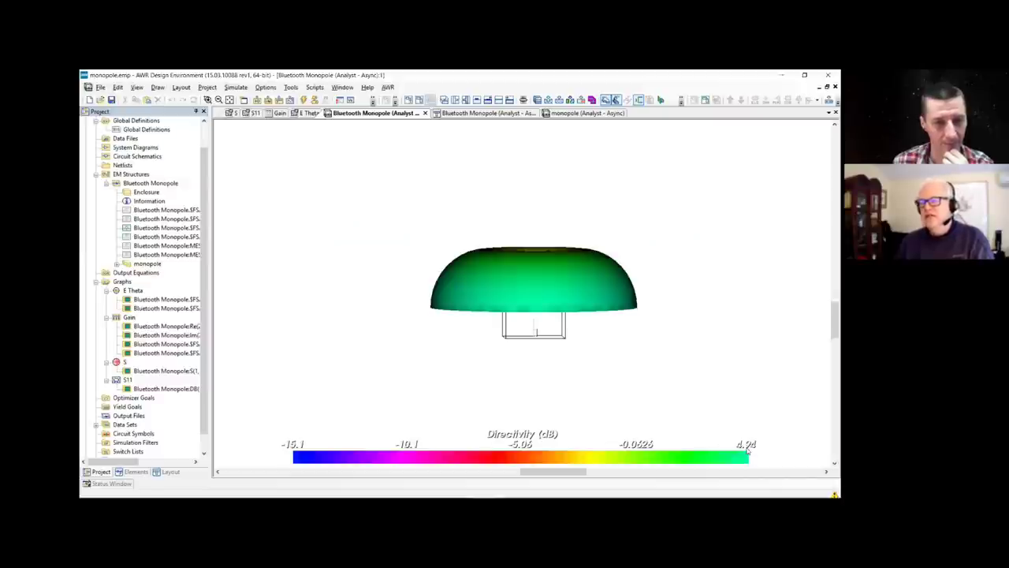
{"action": "left_click_drag", "start_coordinate": [595, 344], "coordinate": [602, 399]}
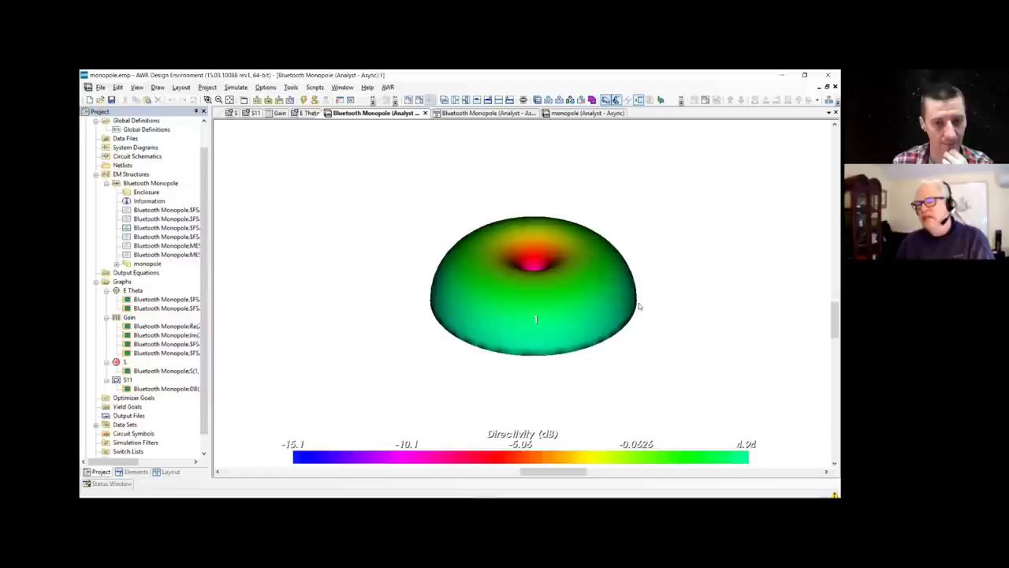
{"action": "left_click_drag", "start_coordinate": [647, 340], "coordinate": [617, 287]}
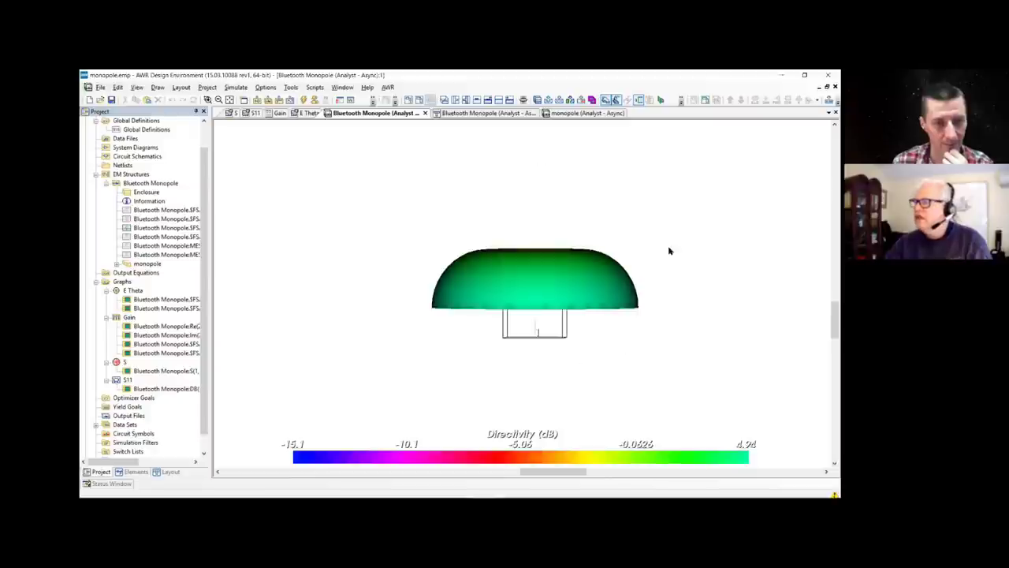
{"action": "left_click_drag", "start_coordinate": [576, 342], "coordinate": [576, 410]}
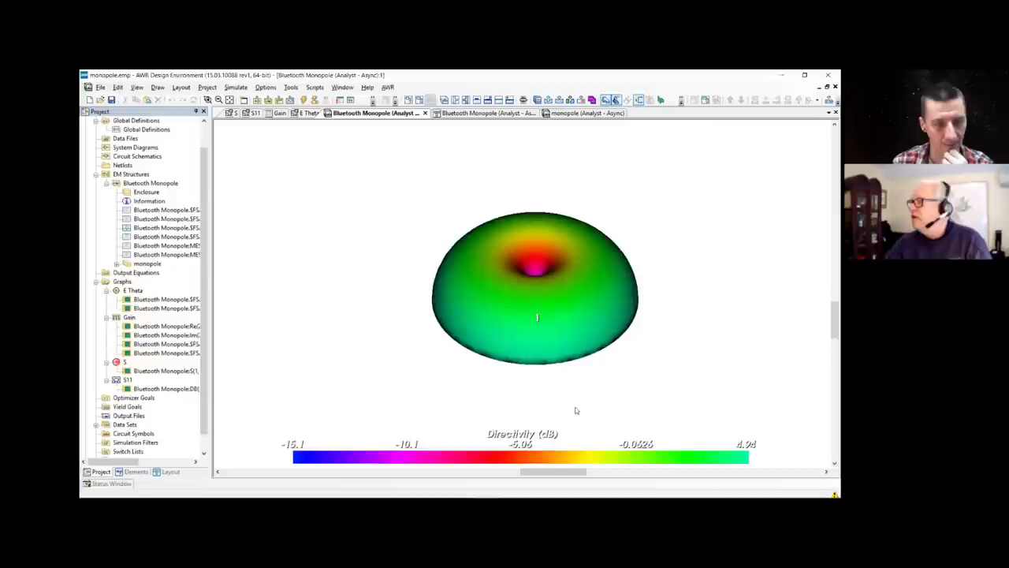
{"action": "left_click_drag", "start_coordinate": [575, 410], "coordinate": [546, 330]}
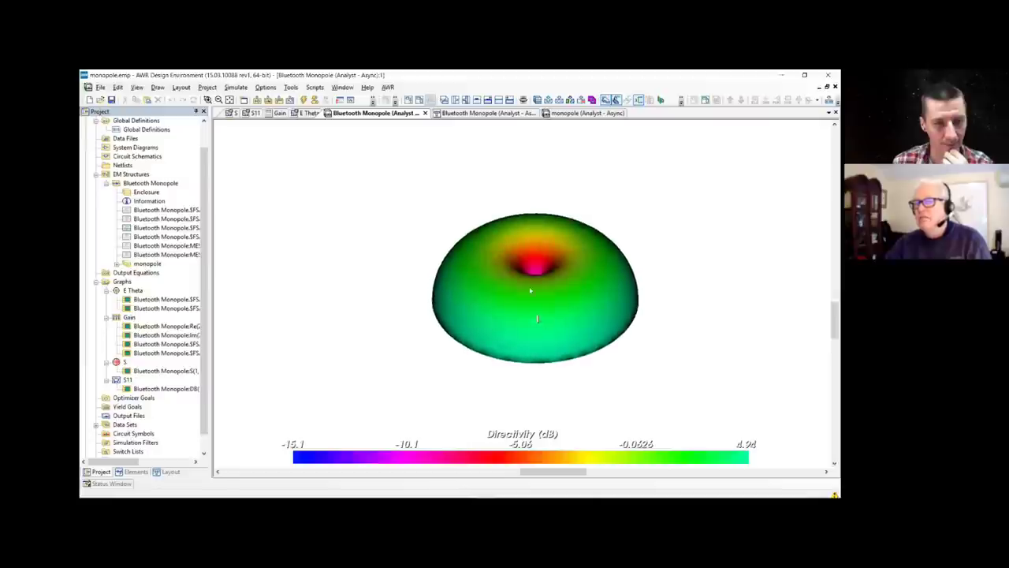
{"action": "left_click_drag", "start_coordinate": [538, 276], "coordinate": [546, 382]}
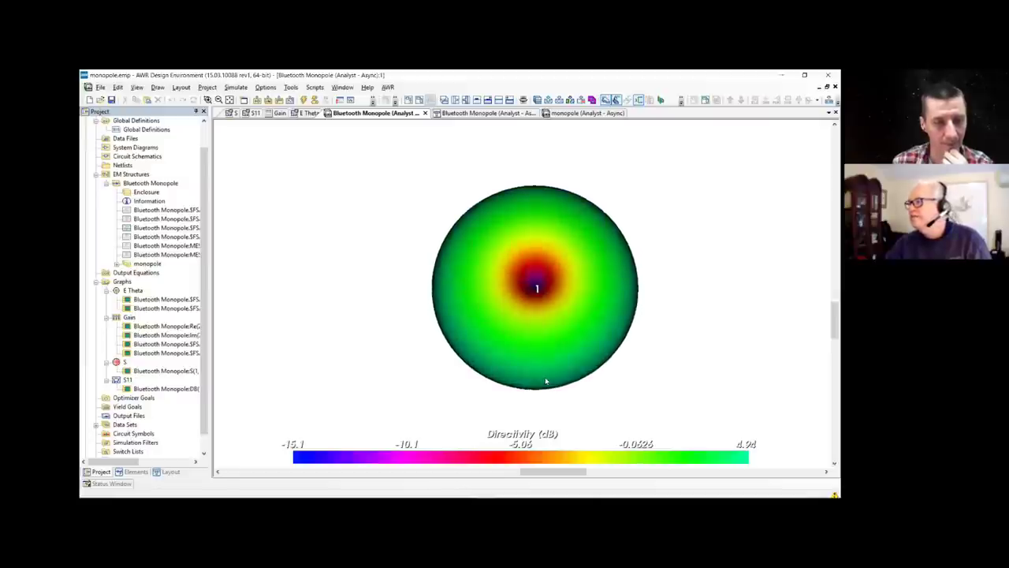
{"action": "left_click_drag", "start_coordinate": [546, 381], "coordinate": [526, 250]}
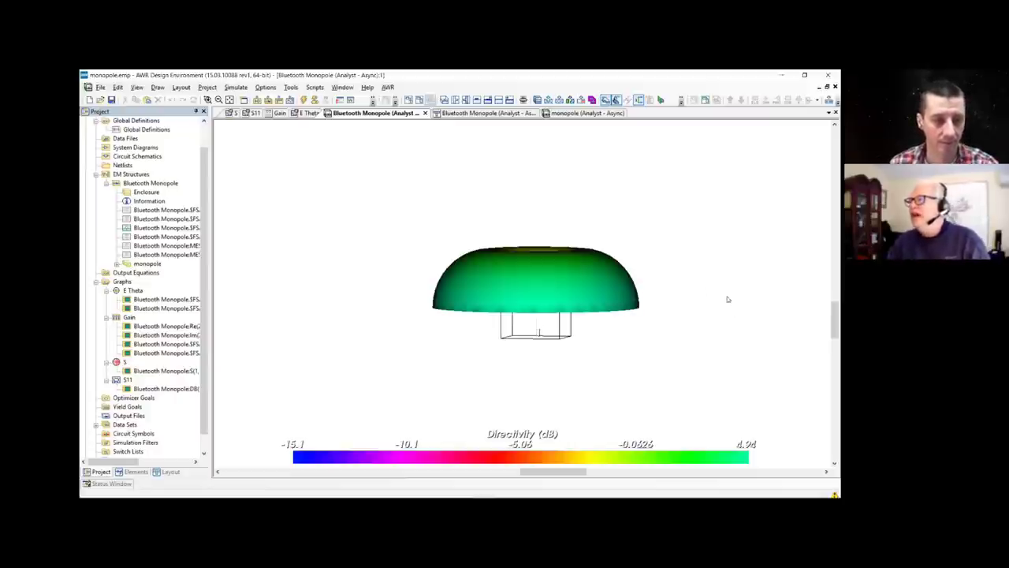
Inspect the directivity pattern from above and around its sides, ending with an enlarged side view above the enclosure
{"action": "left_click_drag", "start_coordinate": [543, 285], "coordinate": [547, 345]}
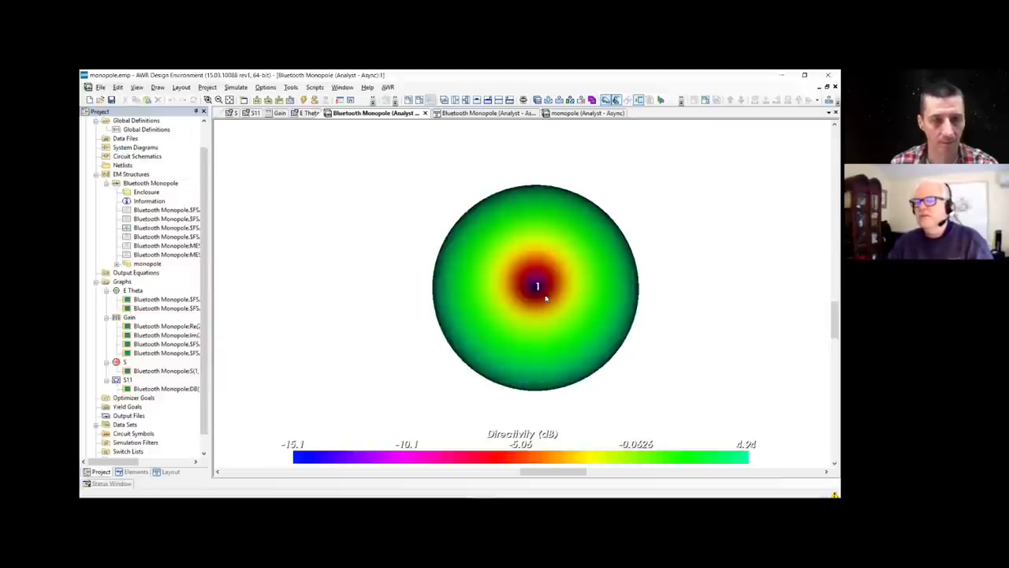
{"action": "left_click_drag", "start_coordinate": [549, 331], "coordinate": [515, 202]}
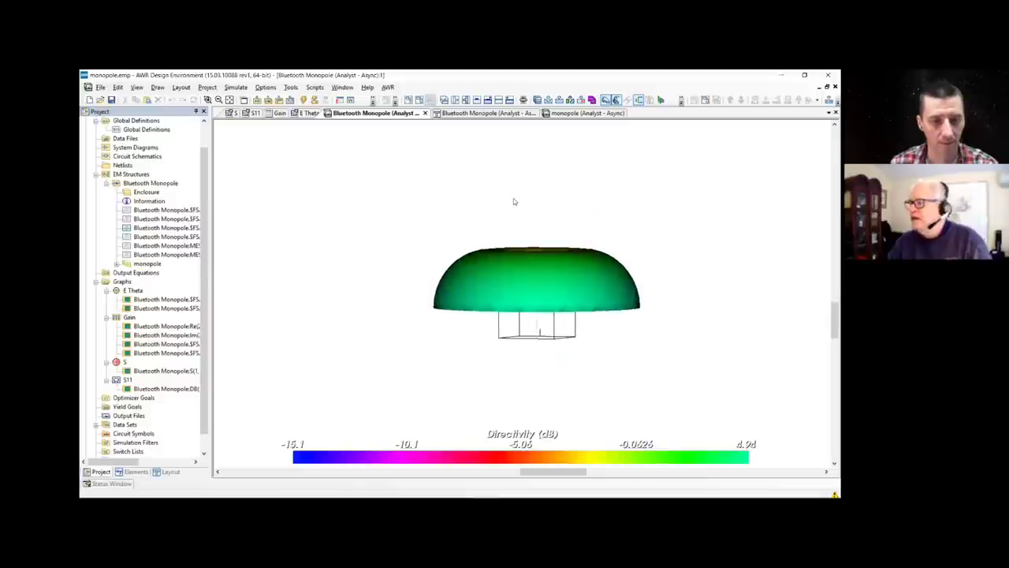
{"action": "left_click_drag", "start_coordinate": [514, 277], "coordinate": [567, 286]}
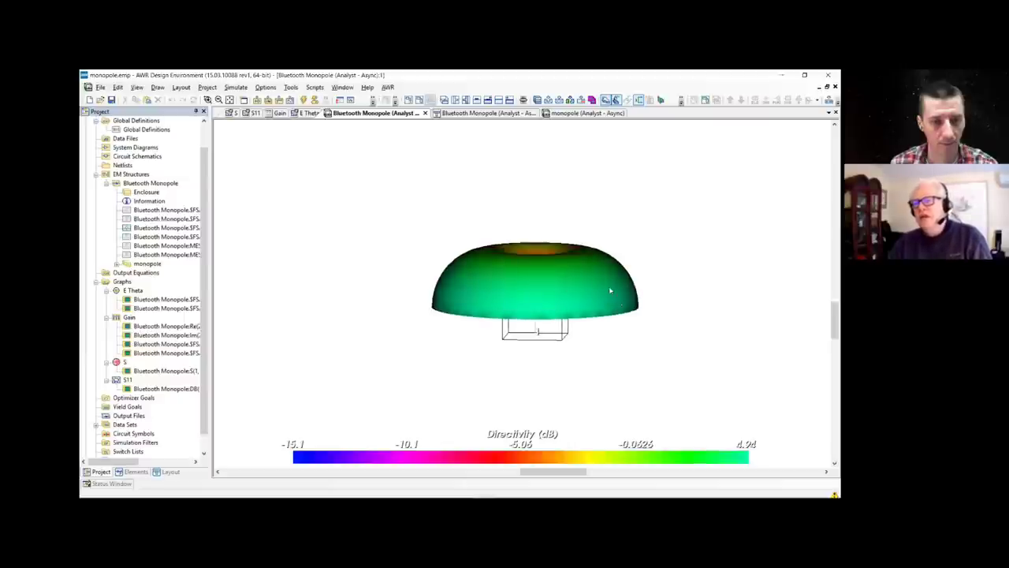
{"action": "left_click_drag", "start_coordinate": [627, 299], "coordinate": [479, 304]}
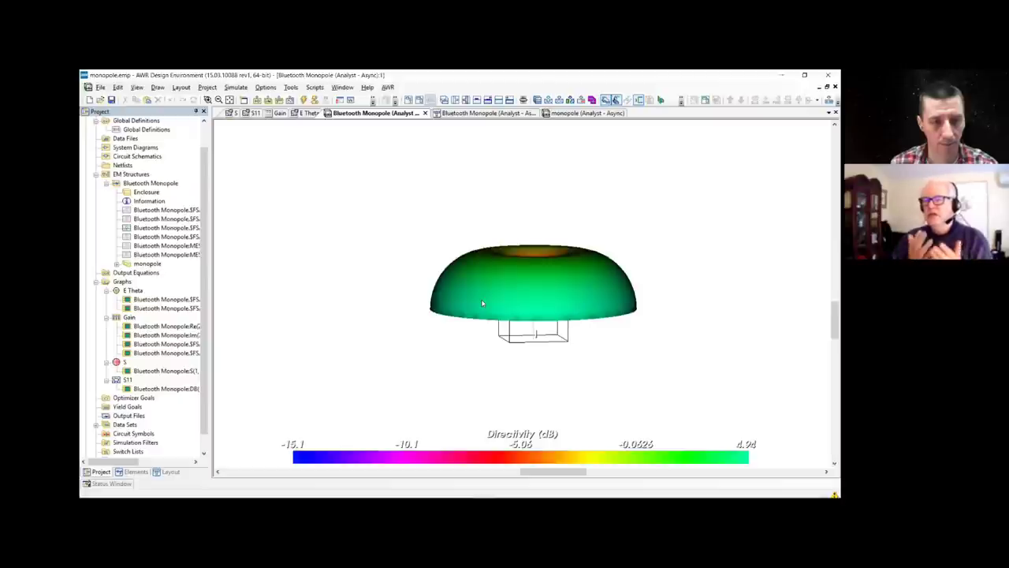
{"action": "left_click_drag", "start_coordinate": [482, 303], "coordinate": [508, 319]}
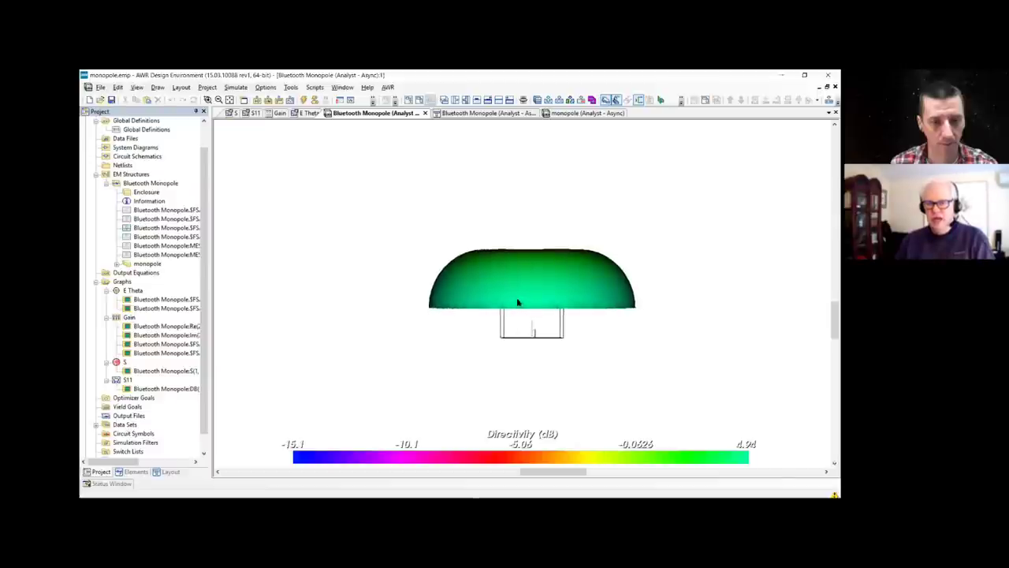
{"action": "scroll", "coordinate": [518, 303], "scroll_direction": "up", "scroll_amount": 5}
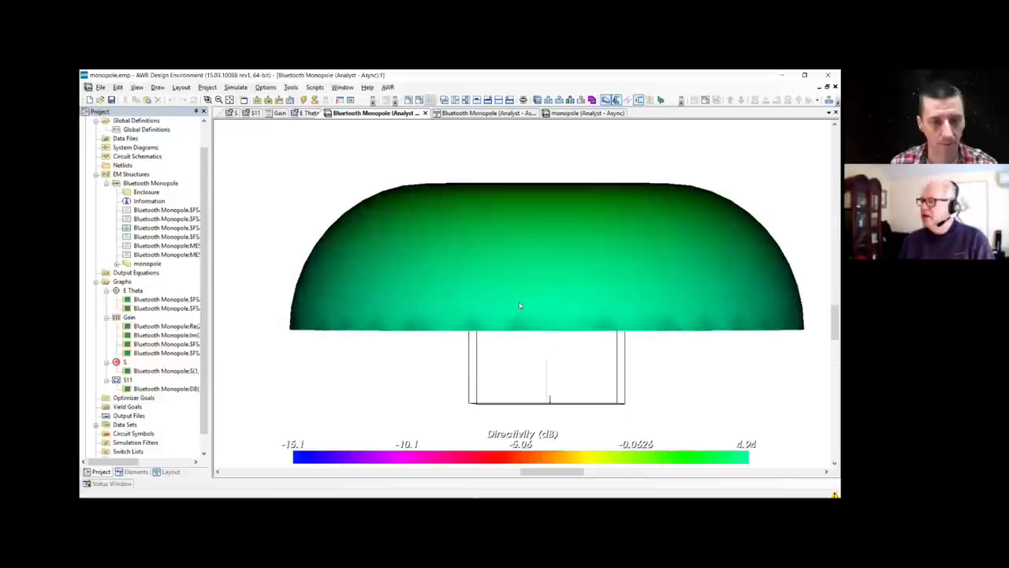
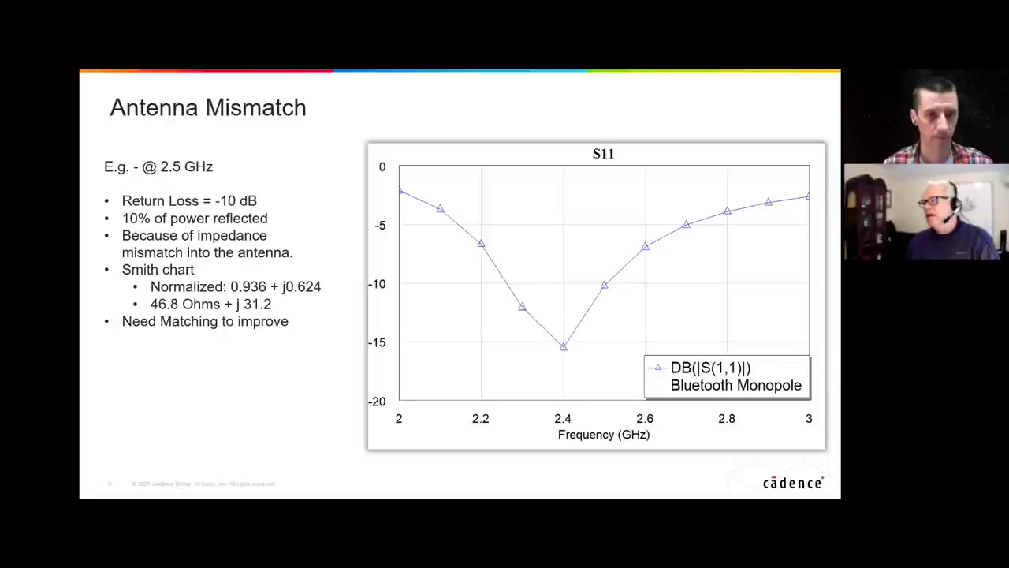
{"action": "key", "text": "Right"}
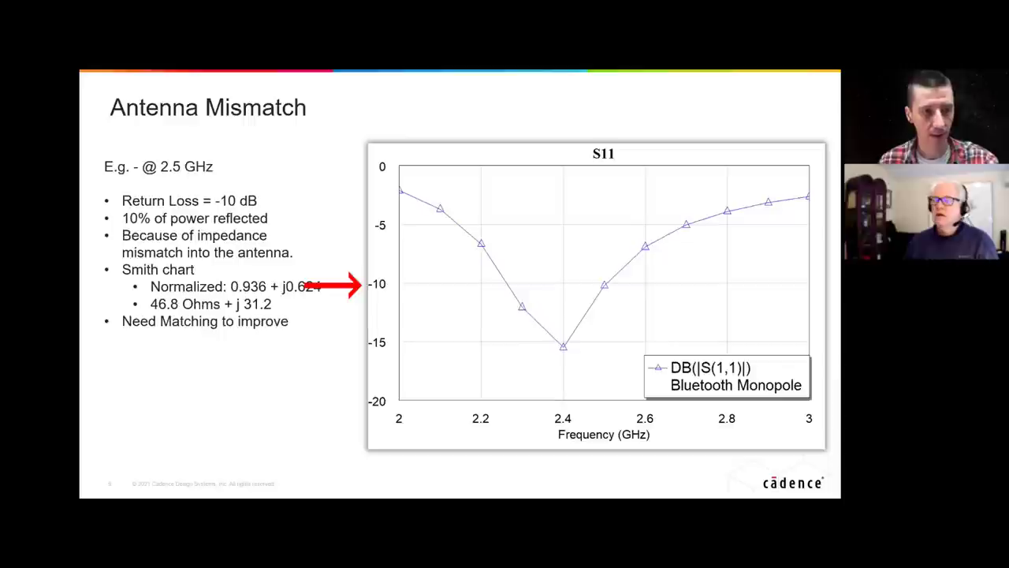
{"action": "key", "text": "Right"}
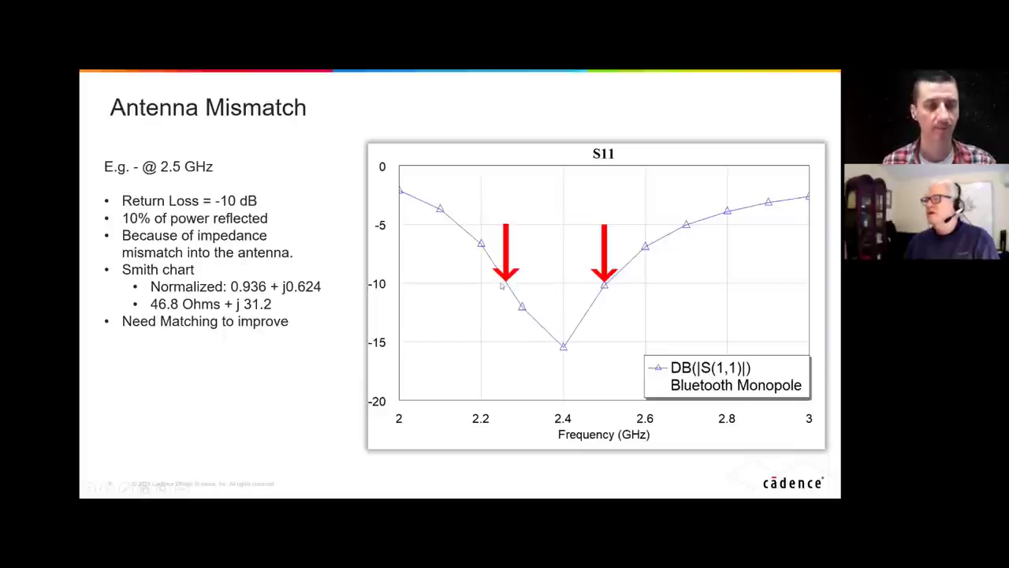
{"action": "left_click", "coordinate": [470, 291]}
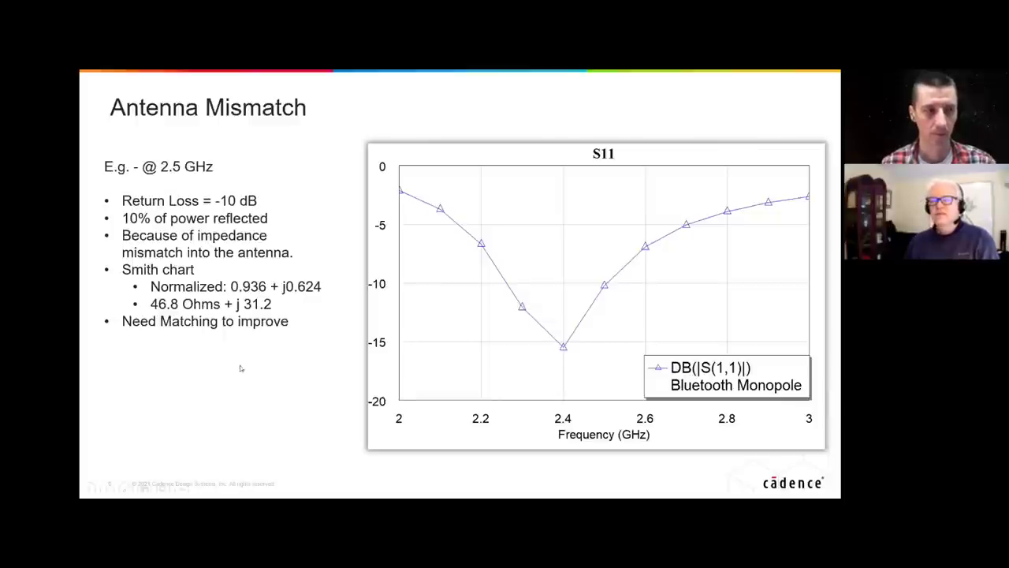
{"action": "key", "text": "Right"}
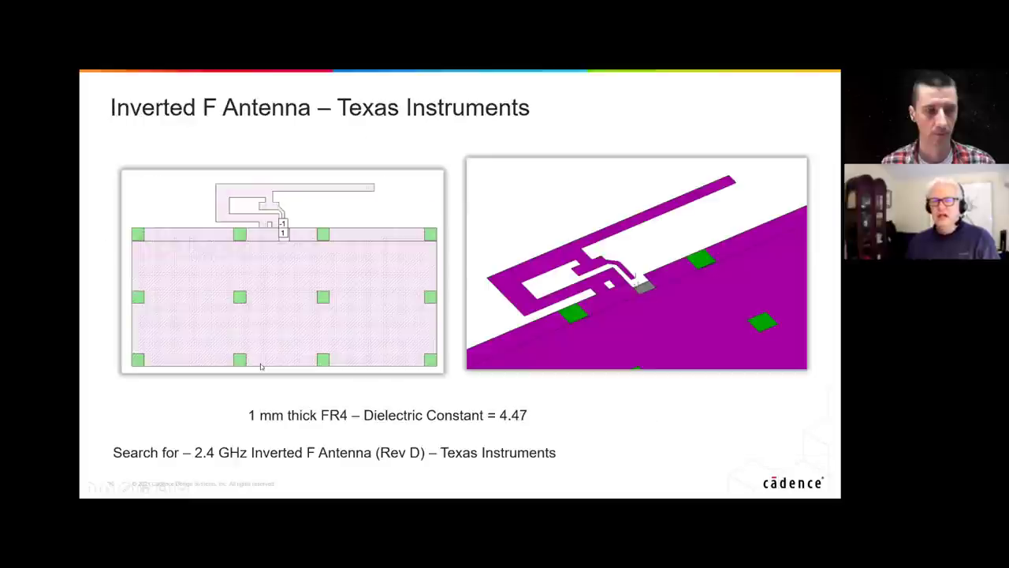
{"action": "key", "text": "Left"}
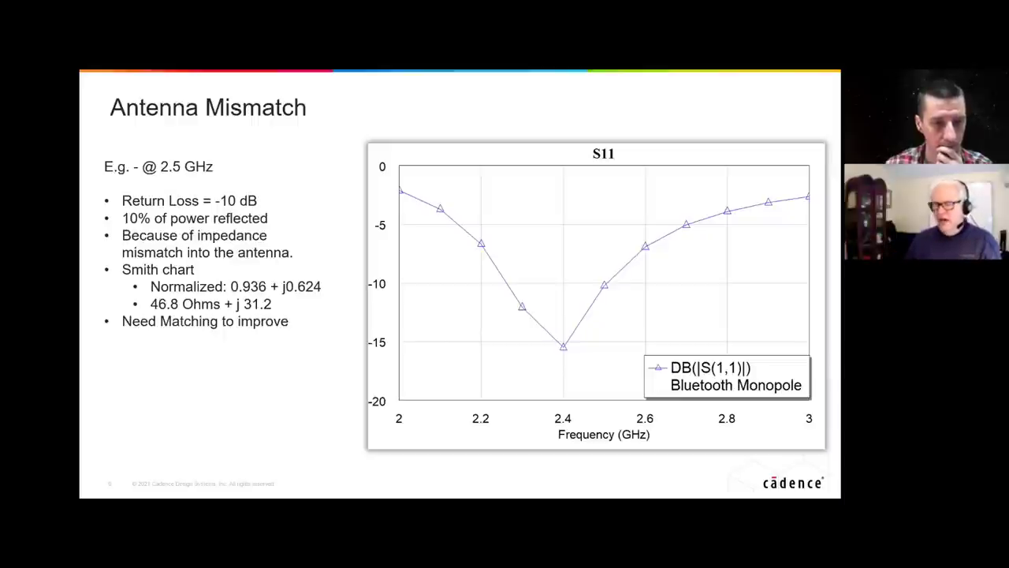
{"action": "key", "text": "Right"}
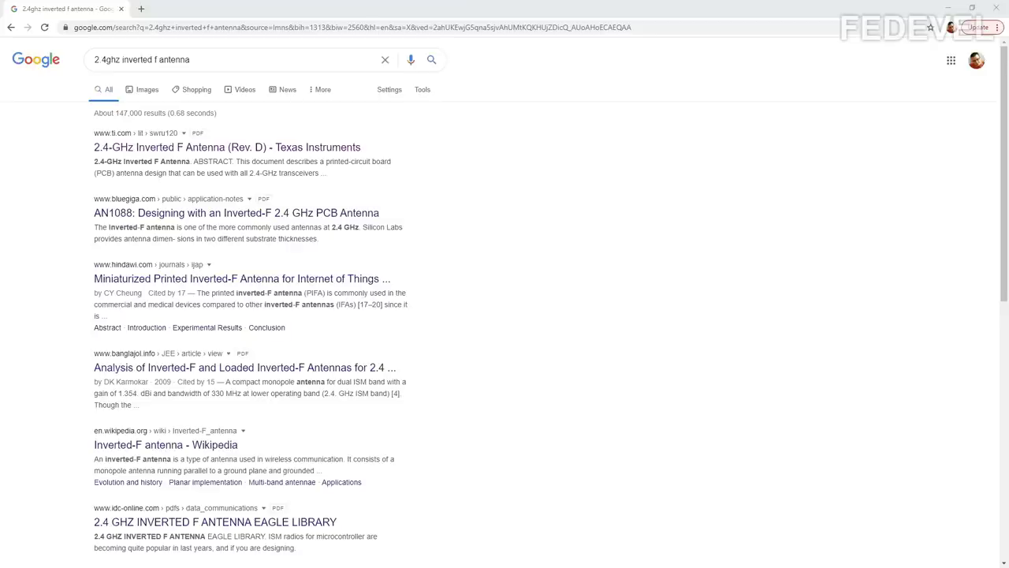
Open the Texas Instruments 2.4-GHz Inverted F Antenna (Rev. D) document from the search results and view its IFA dimensions figure and table
{"action": "left_click", "coordinate": [215, 150]}
{"action": "scroll", "coordinate": [403, 198], "scroll_direction": "down", "scroll_amount": 6}
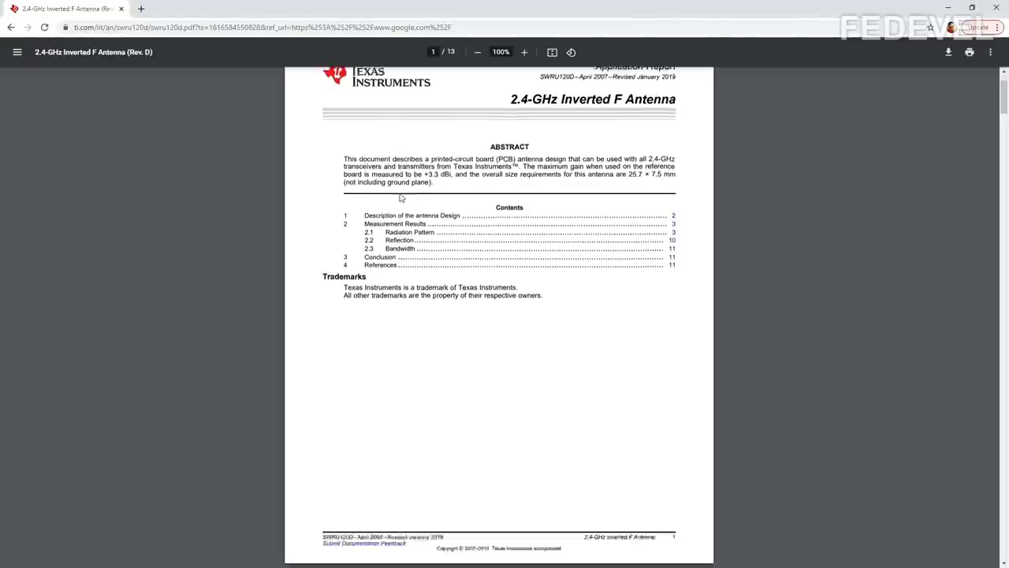
{"action": "scroll", "coordinate": [404, 205], "scroll_direction": "up", "scroll_amount": 2, "text": "ctrl"}
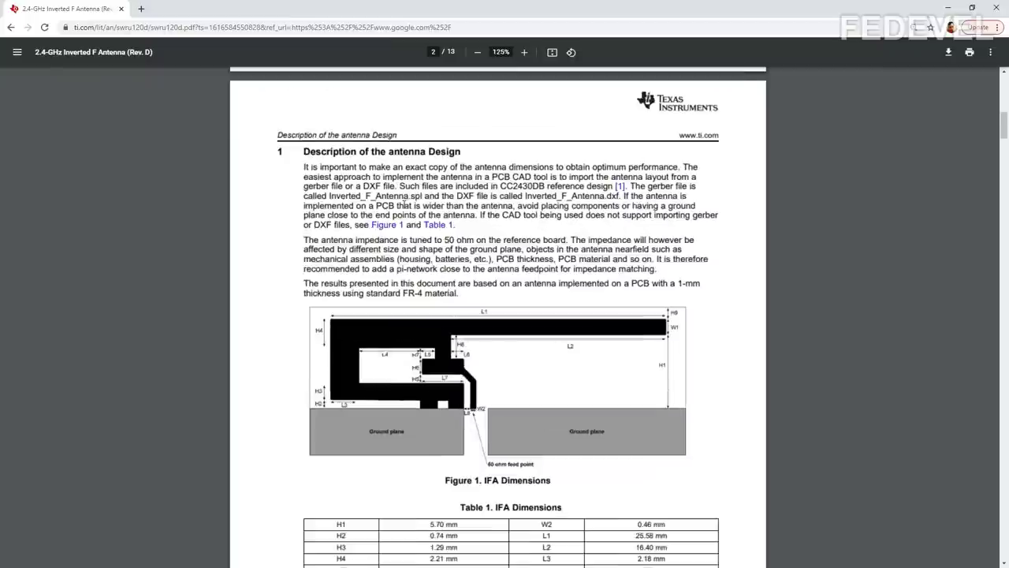
{"action": "scroll", "coordinate": [829, 129], "scroll_direction": "down", "scroll_amount": 1}
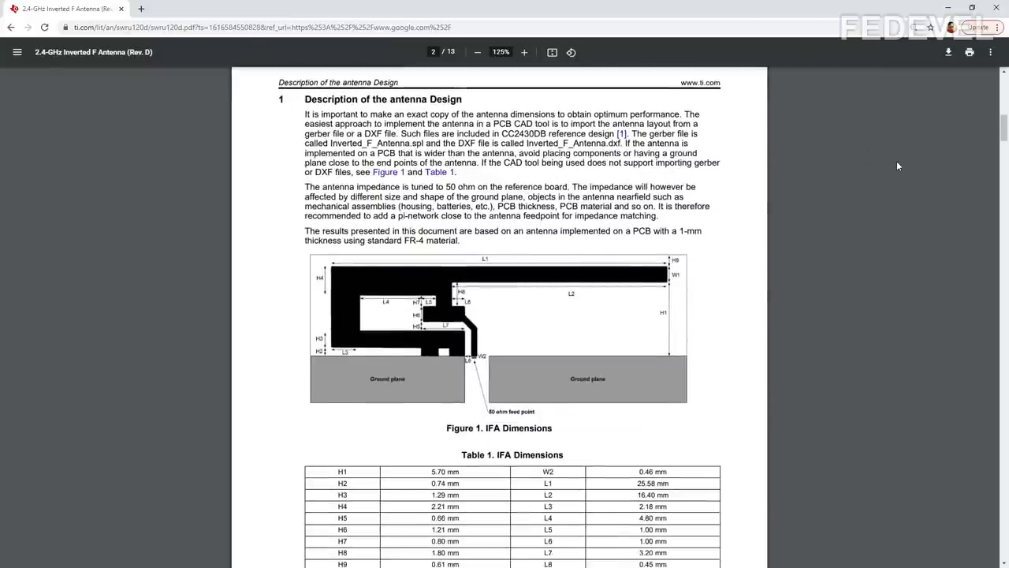
{"action": "left_click_drag", "start_coordinate": [1005, 136], "coordinate": [1005, 137]}
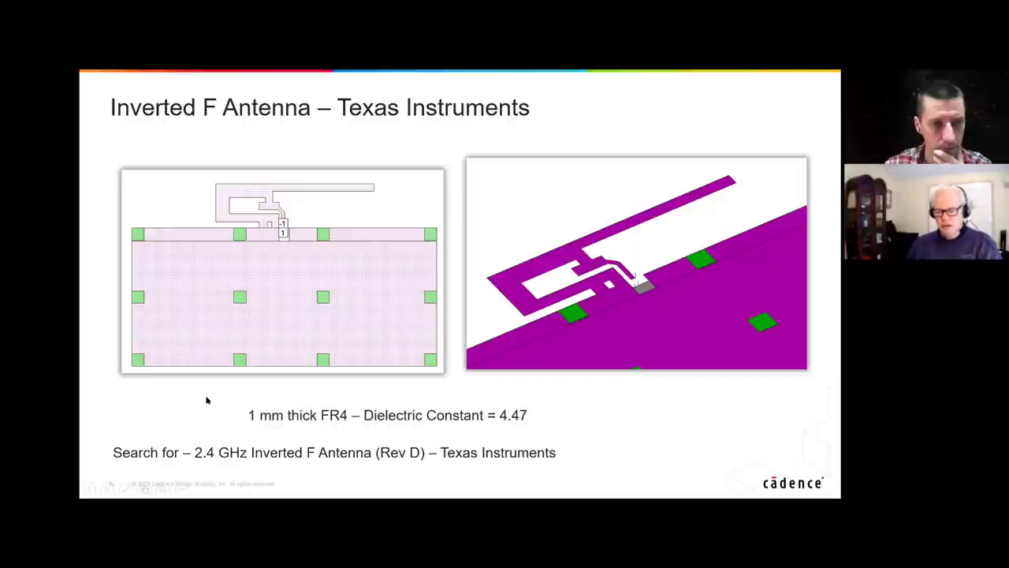
End the slide show, switch to AWR Design Environment and open the recent project Inverted_F_Antenna TI.emp, discarding the changes to monopole.emp
{"action": "left_click", "coordinate": [368, 254]}
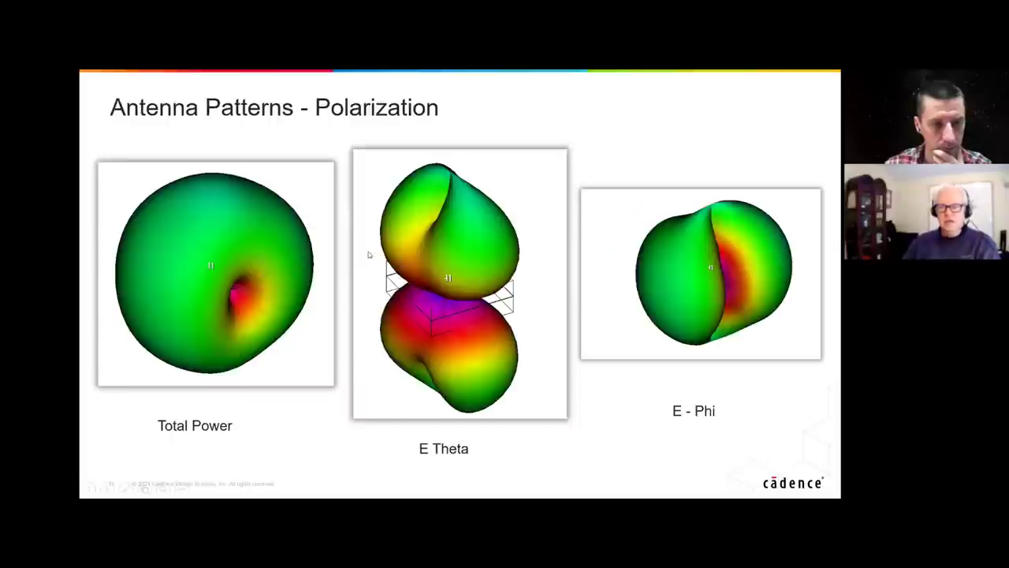
{"action": "key", "text": "Escape"}
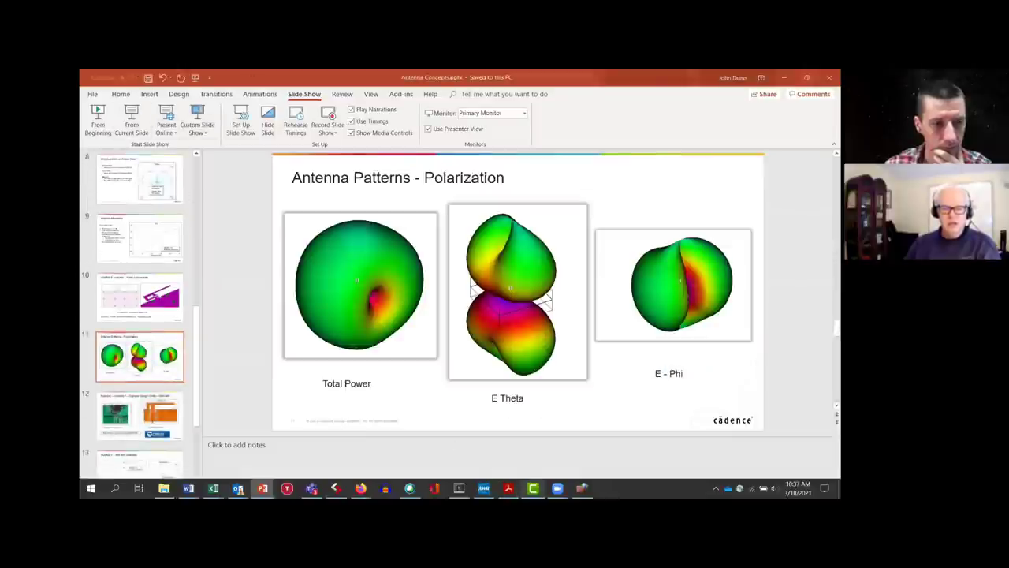
{"action": "key", "text": "alt+Tab"}
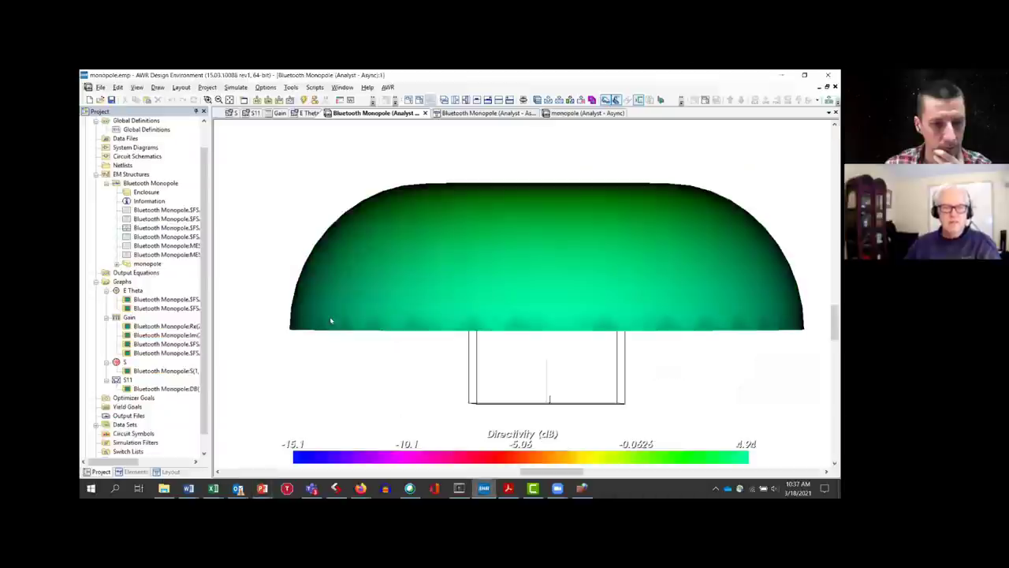
{"action": "left_click", "coordinate": [100, 87]}
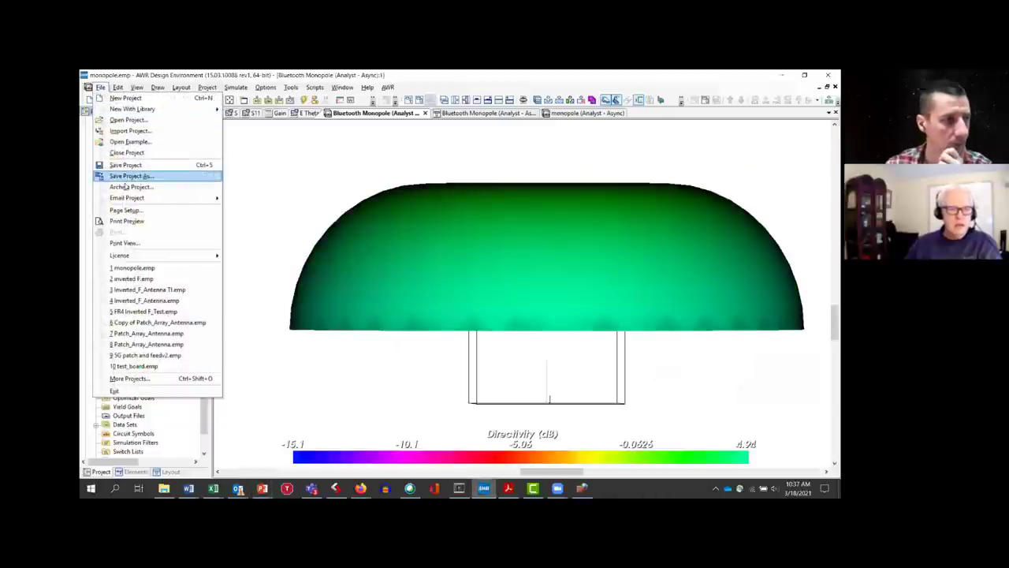
{"action": "left_click", "coordinate": [131, 290]}
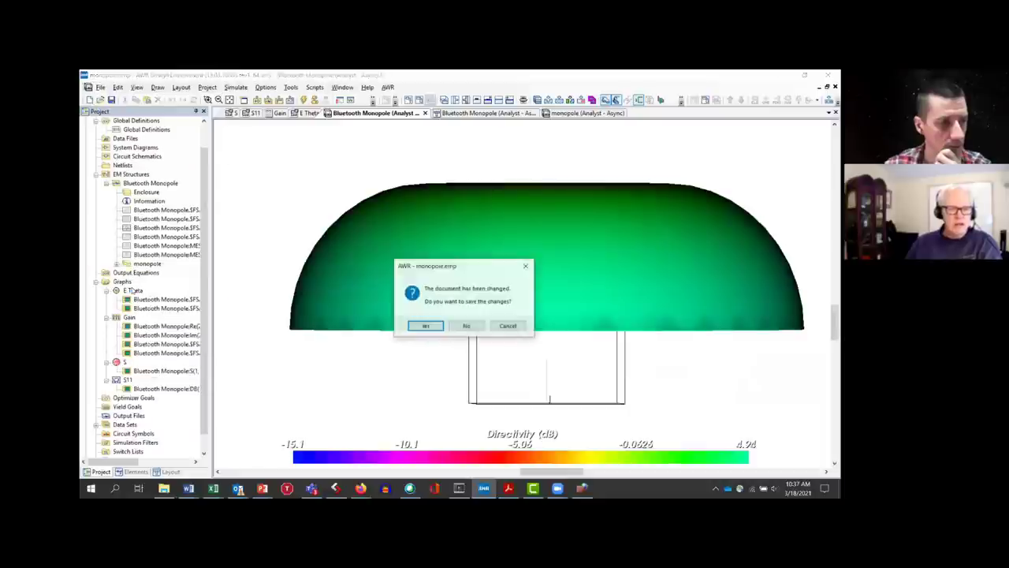
{"action": "left_click", "coordinate": [476, 328]}
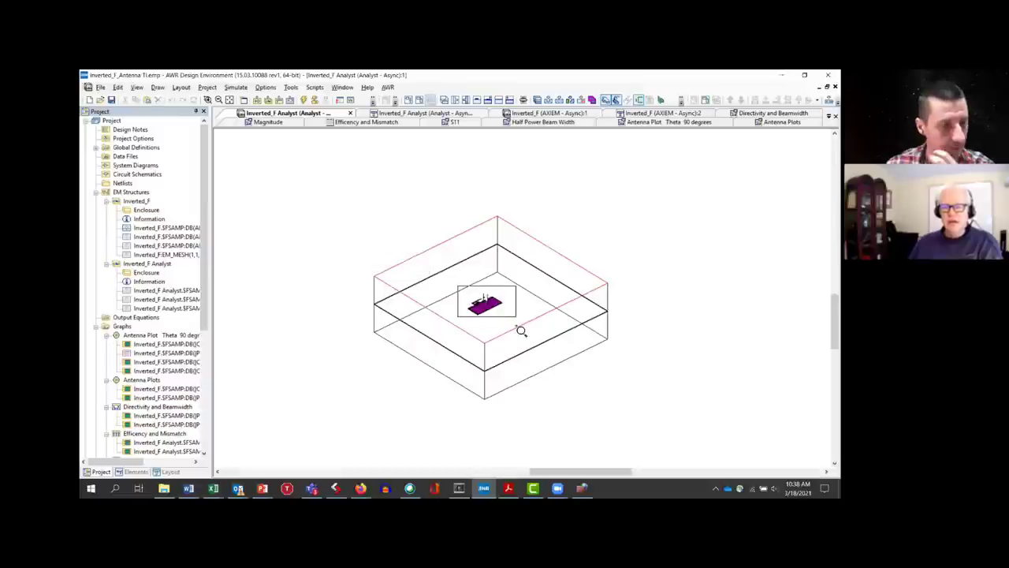
Enlarge the inverted F board inside its enclosure in the 3D view and inspect it from a low angle
{"action": "scroll", "coordinate": [518, 329], "scroll_direction": "up", "scroll_amount": 5}
{"action": "scroll", "coordinate": [473, 352], "scroll_direction": "up", "scroll_amount": 2}
{"action": "left_click_drag", "start_coordinate": [461, 354], "coordinate": [468, 320]}
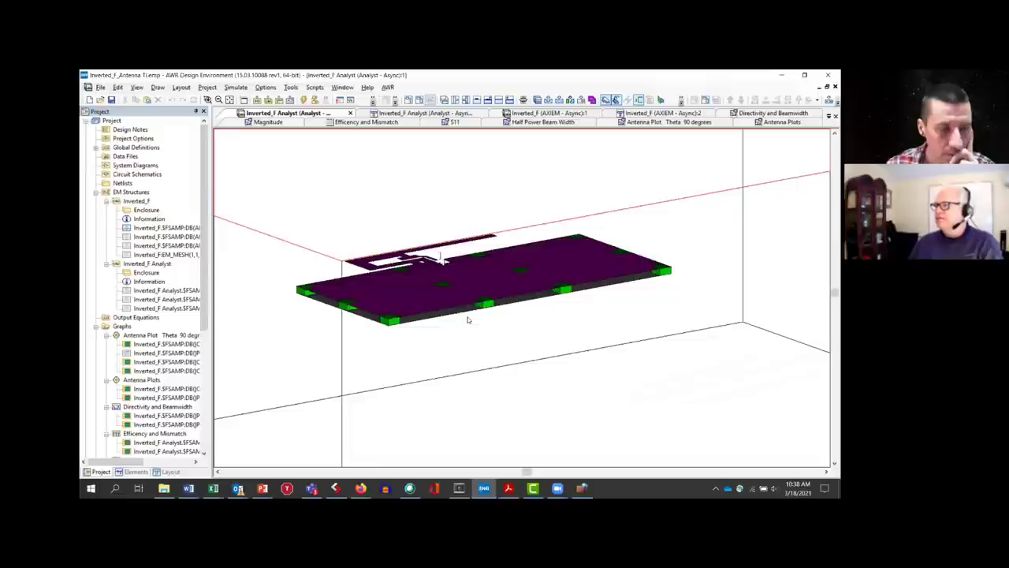
{"action": "right_click", "coordinate": [491, 369]}
{"action": "left_click", "coordinate": [497, 374]}
{"action": "left_click_drag", "start_coordinate": [290, 248], "coordinate": [707, 345]}
{"action": "left_click_drag", "start_coordinate": [607, 371], "coordinate": [565, 377]}
Inspect the antenna trace, ground plane and vias in an enlarged oblique view, tilting the board until seen from directly above
{"action": "scroll", "coordinate": [564, 376], "scroll_direction": "down", "scroll_amount": 2}
{"action": "right_click", "coordinate": [353, 265]}
{"action": "left_click", "coordinate": [365, 272]}
{"action": "left_click_drag", "start_coordinate": [288, 296], "coordinate": [667, 439]}
{"action": "left_click_drag", "start_coordinate": [624, 375], "coordinate": [593, 344]}
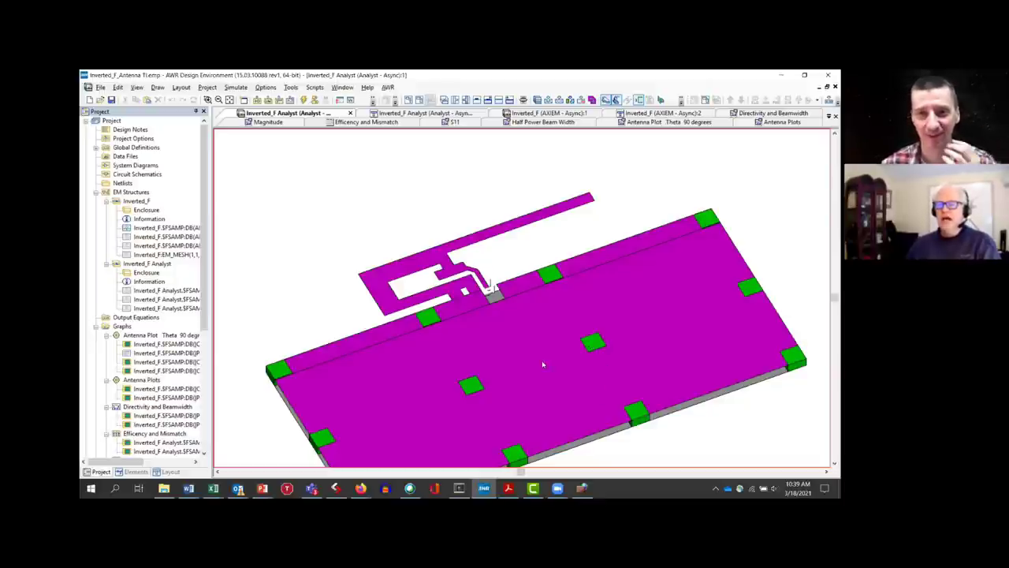
{"action": "mouse_move", "coordinate": [563, 384]}
{"action": "left_mouse_down"}
{"action": "mouse_move", "coordinate": [563, 274]}
{"action": "mouse_move", "coordinate": [569, 381]}
{"action": "mouse_move", "coordinate": [554, 383]}
{"action": "left_mouse_up"}
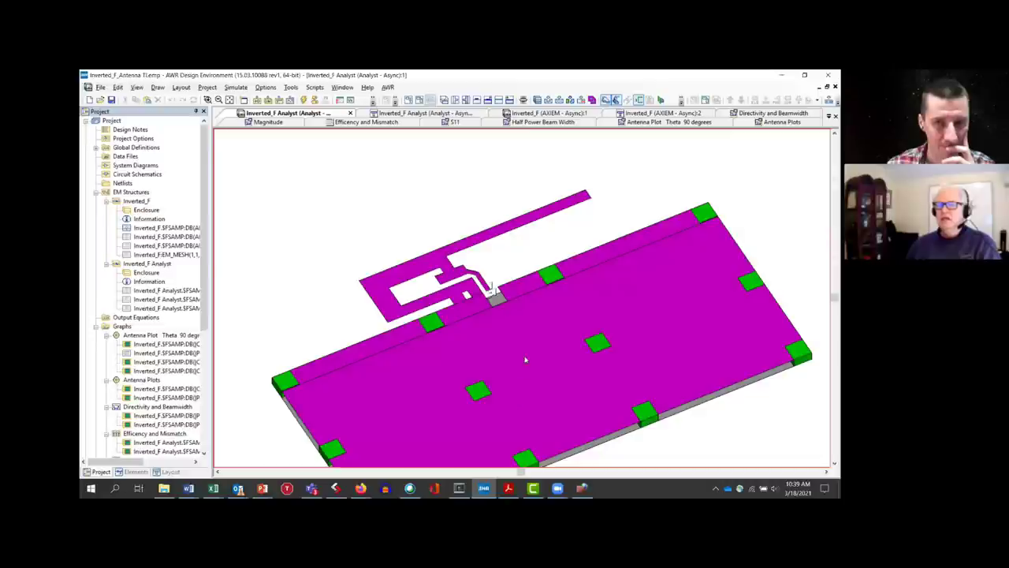
{"action": "scroll", "coordinate": [525, 360], "scroll_direction": "up", "scroll_amount": 2}
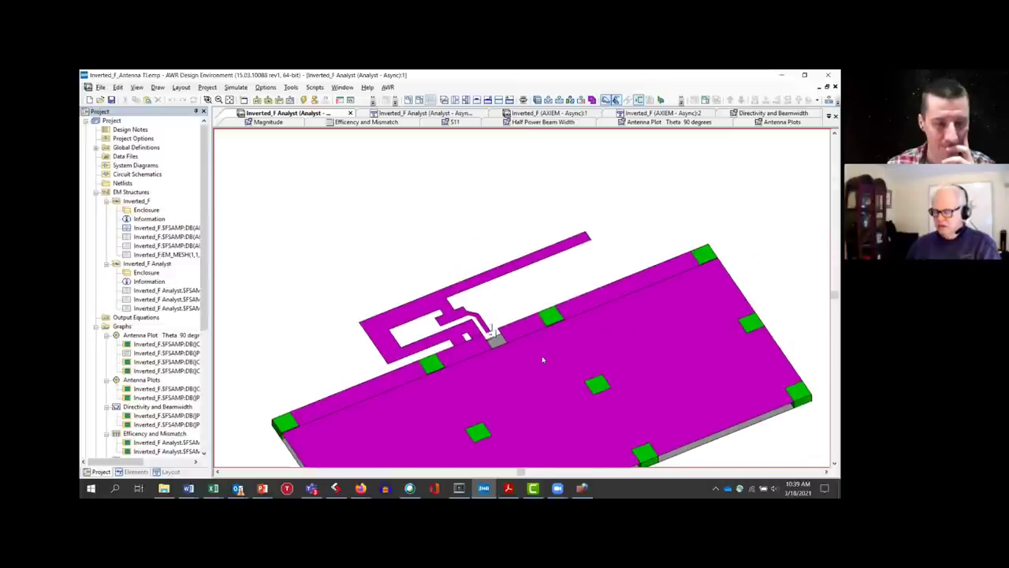
{"action": "left_click_drag", "start_coordinate": [556, 364], "coordinate": [436, 400]}
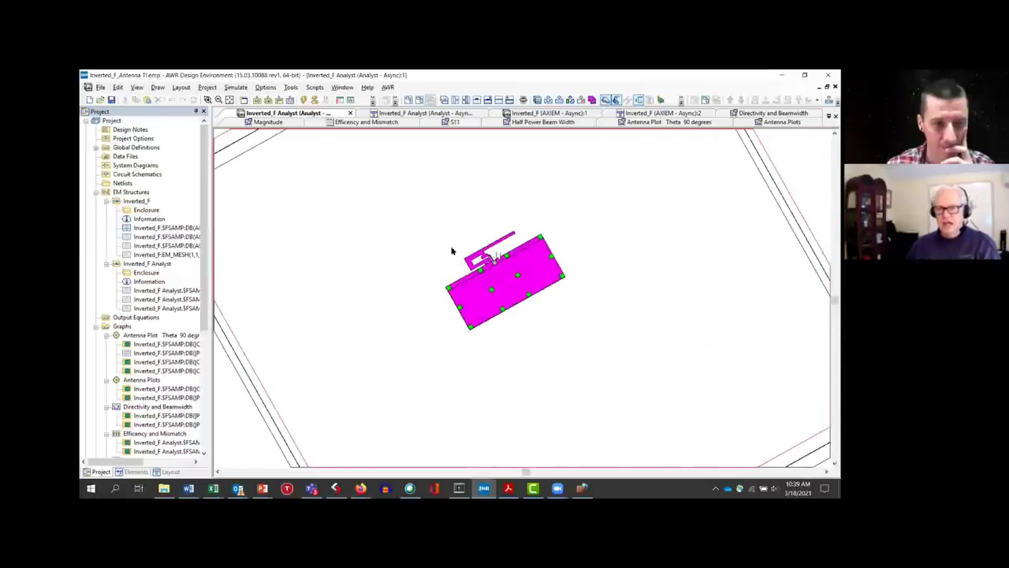
Examine the whole board from directly overhead in 3D, and view the same structure in the Inverted_F Analyst 2D layout
{"action": "right_click", "coordinate": [362, 228]}
{"action": "left_click", "coordinate": [377, 235]}
{"action": "left_click_drag", "start_coordinate": [408, 215], "coordinate": [622, 345]}
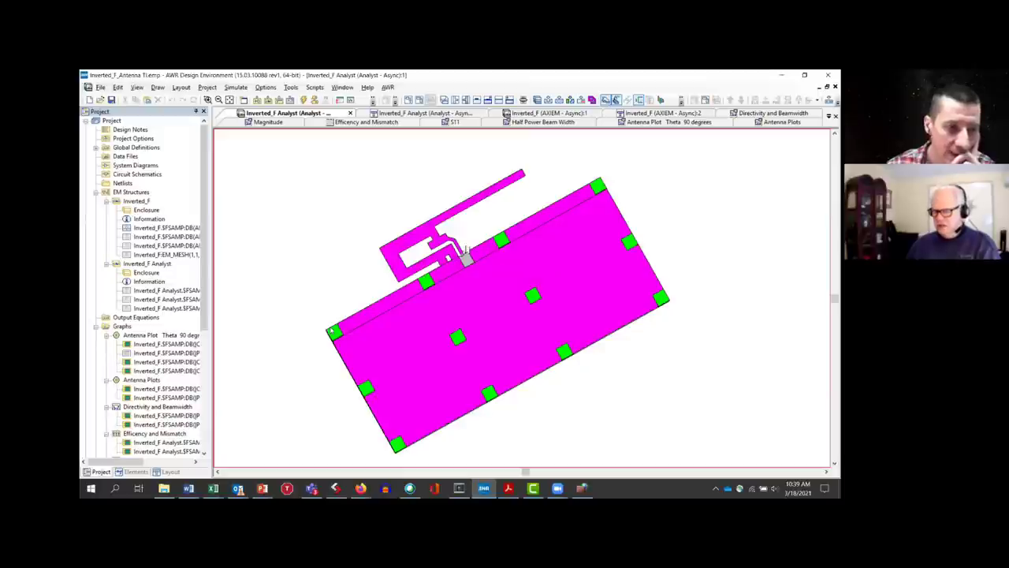
{"action": "scroll", "coordinate": [331, 332], "scroll_direction": "down", "scroll_amount": 1}
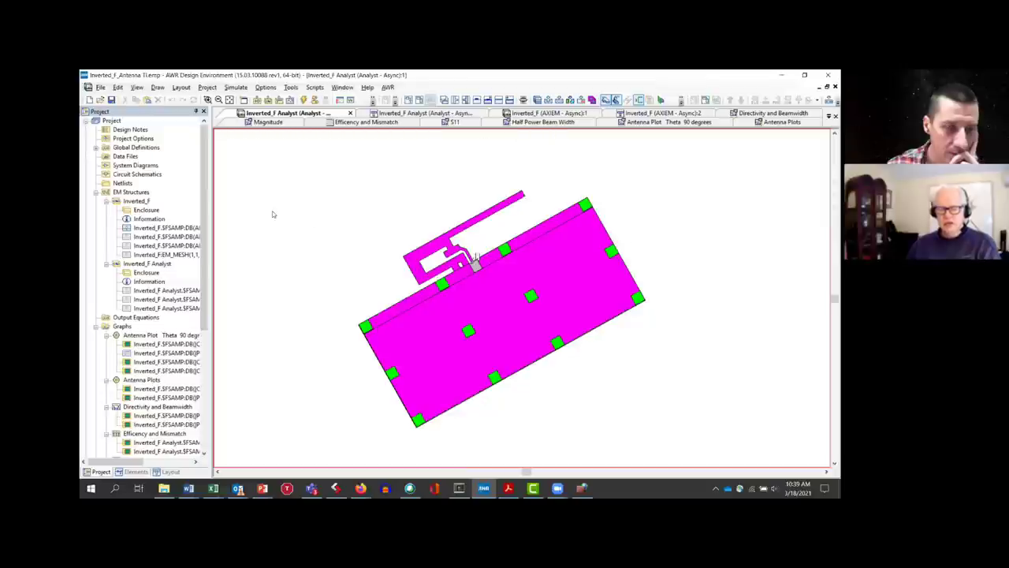
{"action": "key", "text": "ctrl+Tab"}
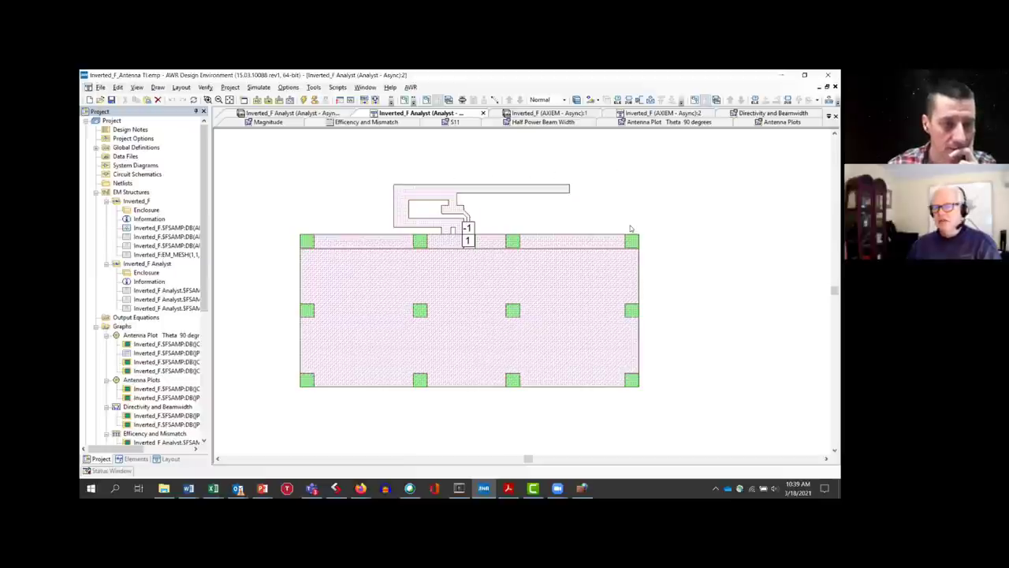
{"action": "scroll", "coordinate": [629, 229], "scroll_direction": "down", "scroll_amount": 3}
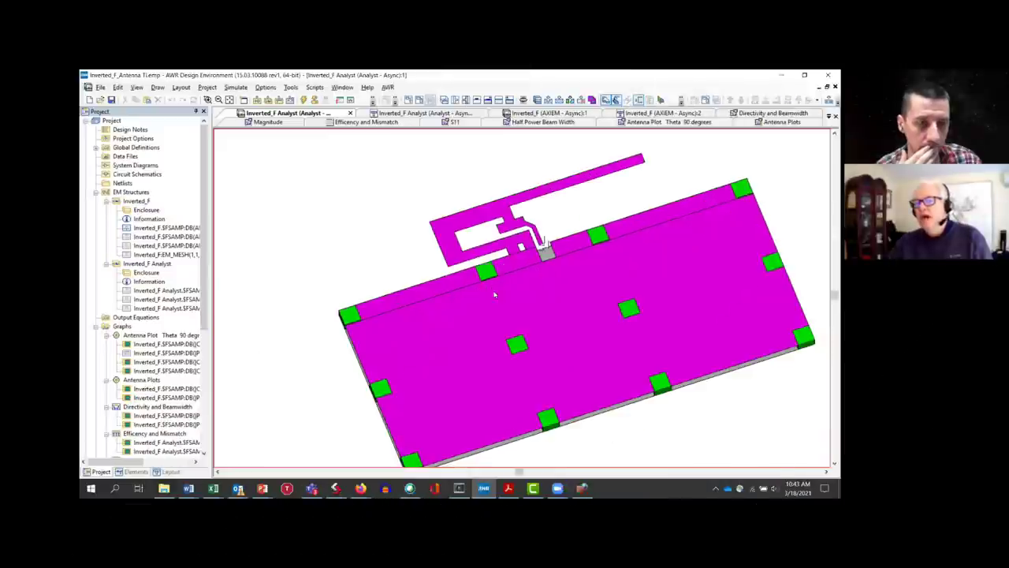
Examine the gap between the feed trace and the ground plane at port 1 in the 3D view, and its place beside the antenna
{"action": "right_click", "coordinate": [394, 246]}
{"action": "key", "text": "Escape"}
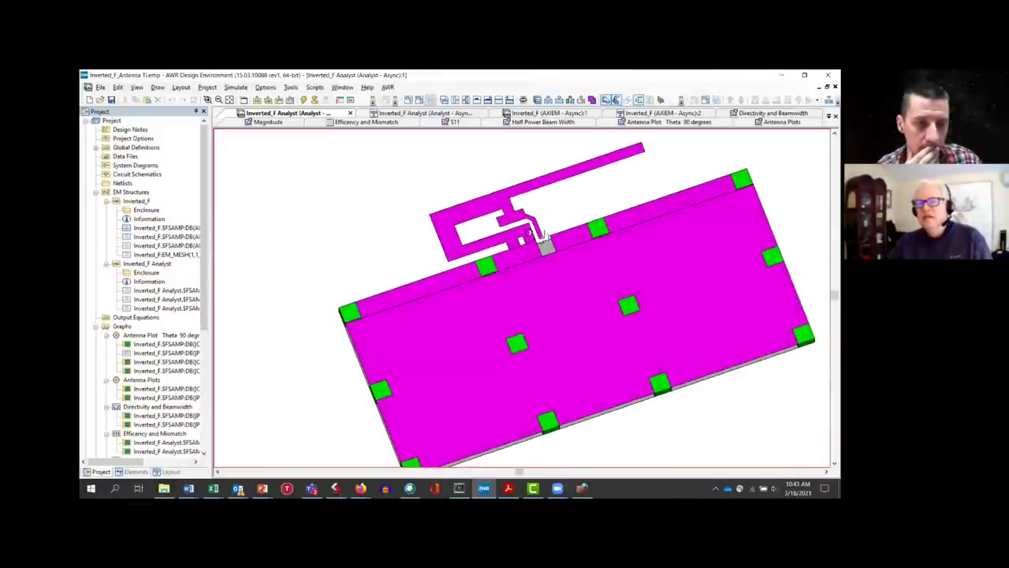
{"action": "scroll", "coordinate": [573, 268], "scroll_direction": "up", "scroll_amount": 5}
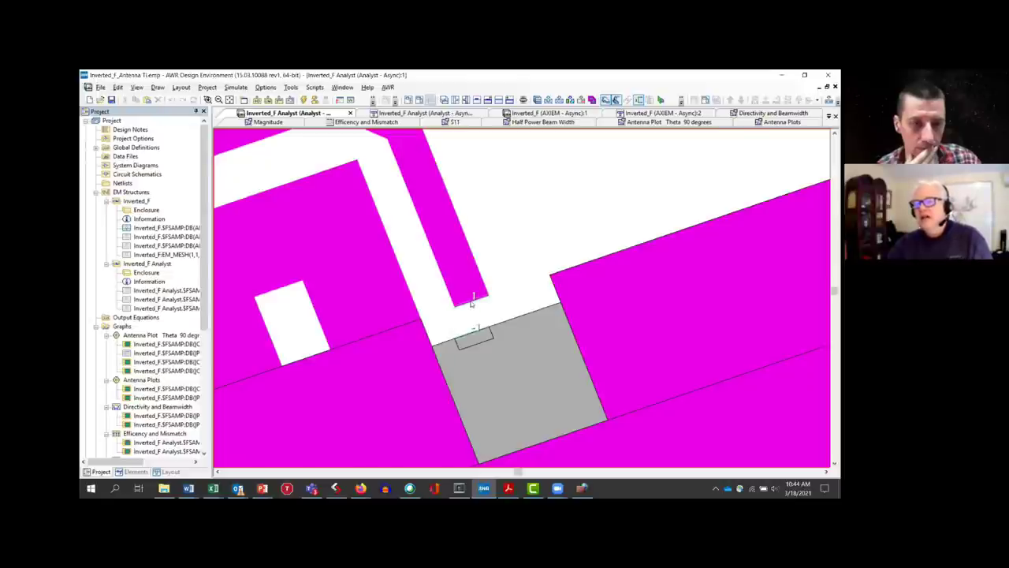
{"action": "scroll", "coordinate": [470, 307], "scroll_direction": "down", "scroll_amount": 1}
{"action": "scroll", "coordinate": [475, 306], "scroll_direction": "down", "scroll_amount": 4}
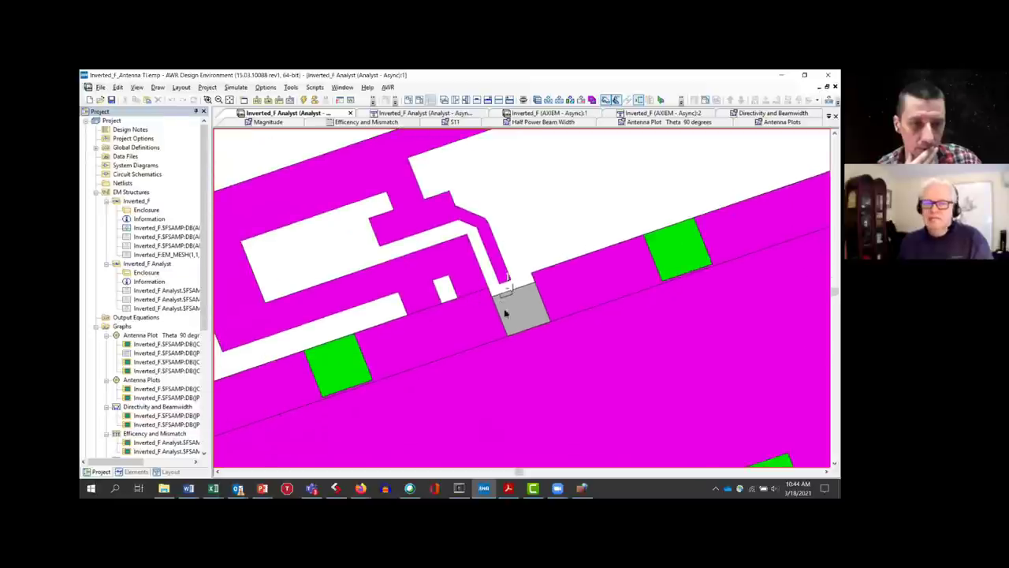
{"action": "scroll", "coordinate": [505, 312], "scroll_direction": "down", "scroll_amount": 3}
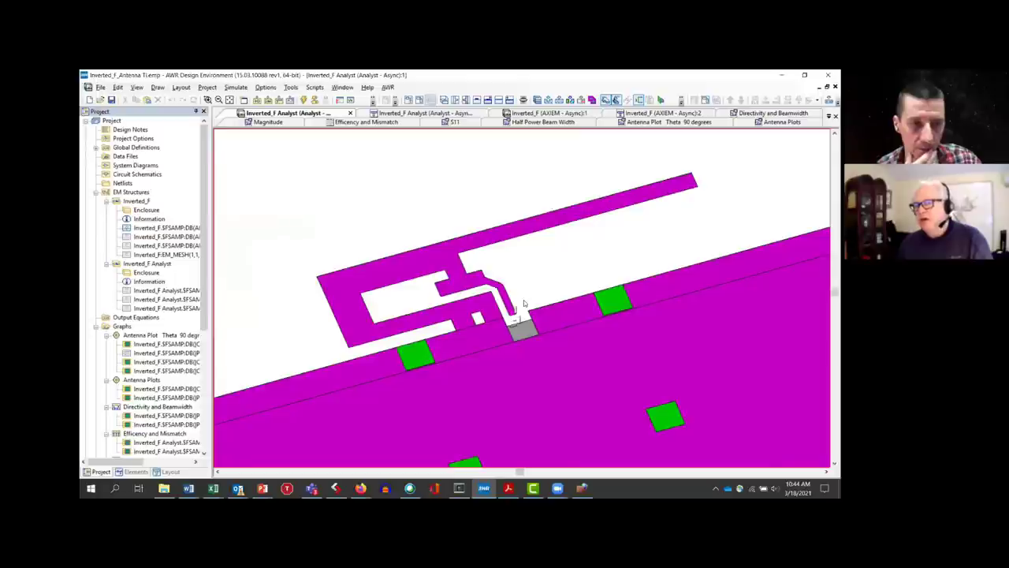
{"action": "scroll", "coordinate": [522, 301], "scroll_direction": "down", "scroll_amount": 1}
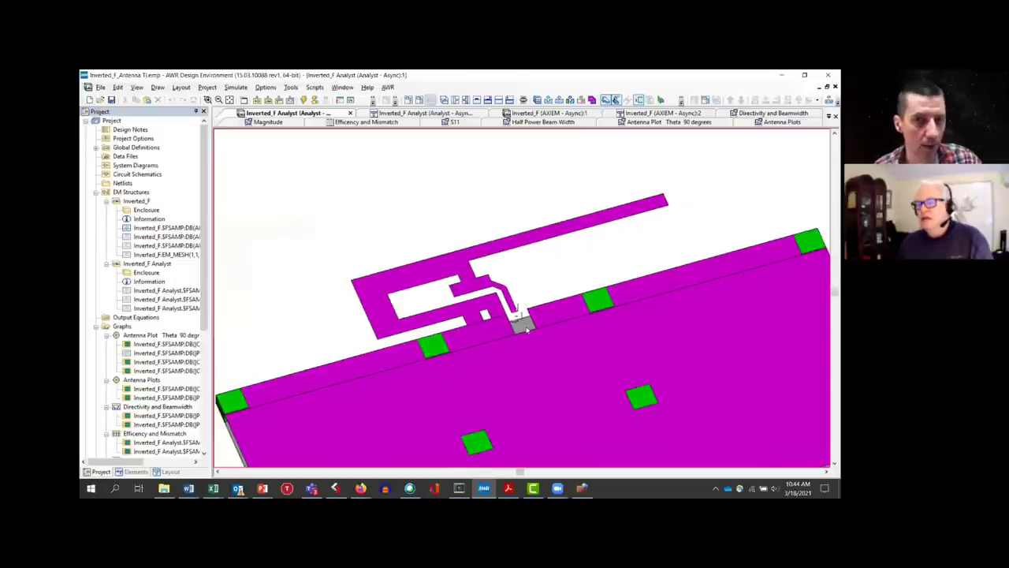
Inspect the port 1 and -1 markers at the end of the feed trace up close, ending with a view of the full board
{"action": "scroll", "coordinate": [525, 328], "scroll_direction": "up", "scroll_amount": 2}
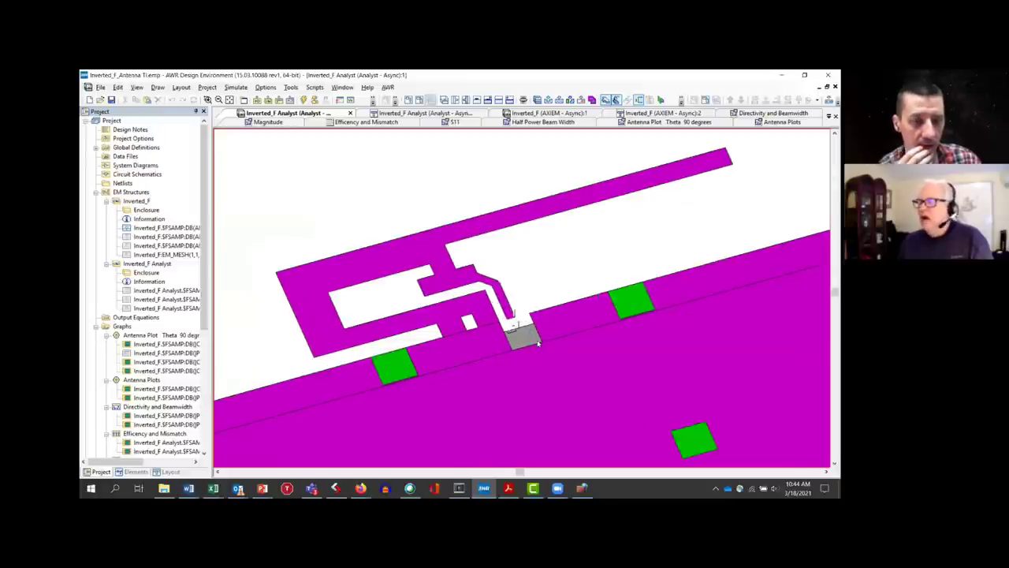
{"action": "scroll", "coordinate": [538, 342], "scroll_direction": "up", "scroll_amount": 3}
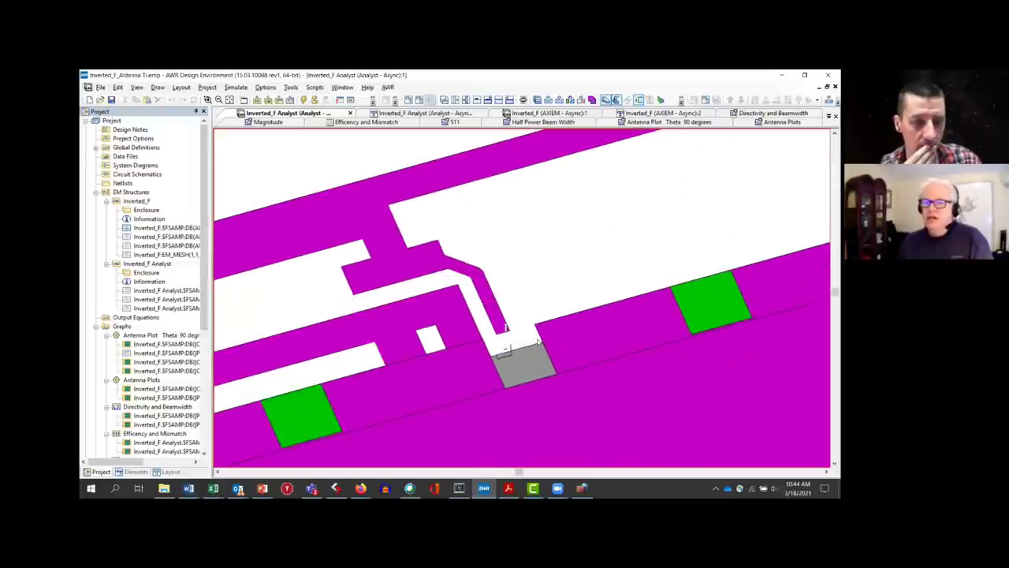
{"action": "scroll", "coordinate": [557, 421], "scroll_direction": "down", "scroll_amount": 3}
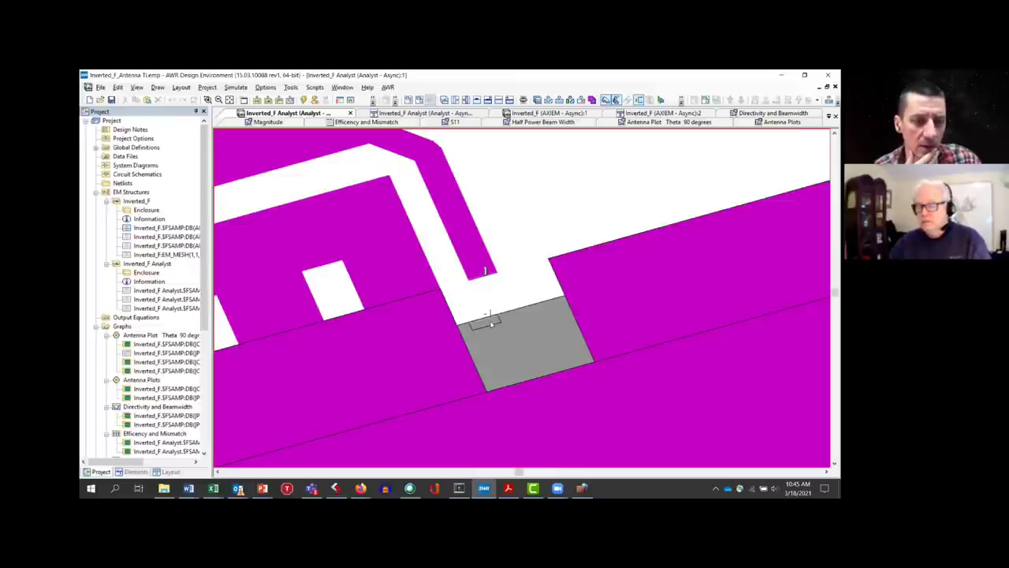
{"action": "scroll", "coordinate": [507, 296], "scroll_direction": "down", "scroll_amount": 1}
{"action": "scroll", "coordinate": [506, 298], "scroll_direction": "down", "scroll_amount": 3}
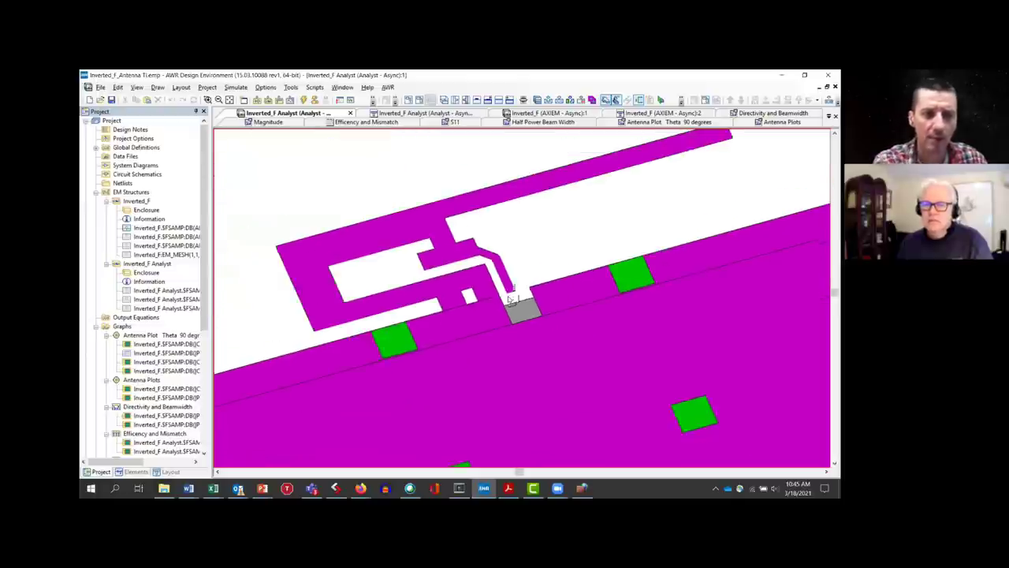
{"action": "scroll", "coordinate": [539, 319], "scroll_direction": "down", "scroll_amount": 1}
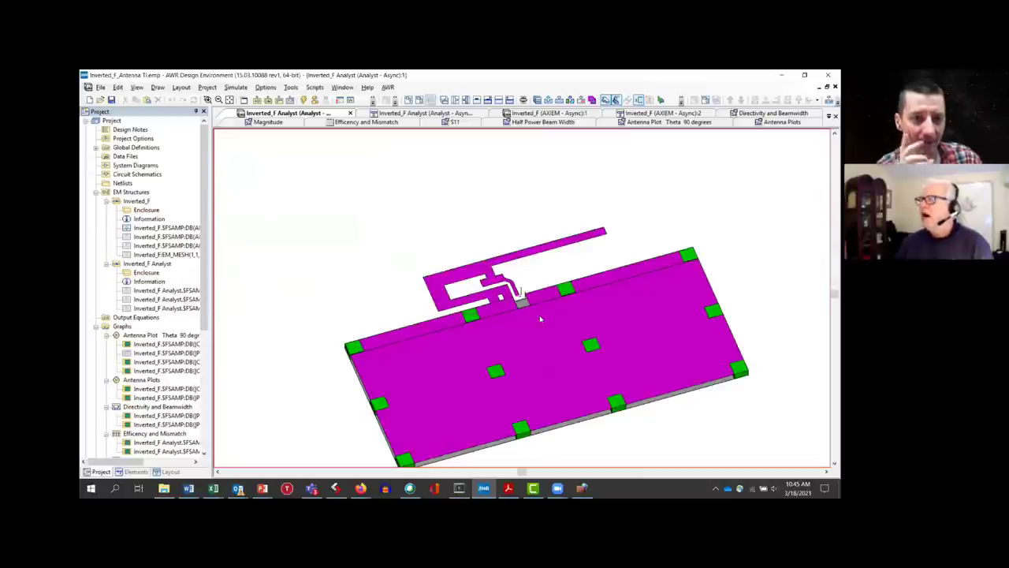
Enlarge the area around the feed trace, its port and the grey patch in the ground plane
{"action": "right_click", "coordinate": [359, 234]}
{"action": "left_click", "coordinate": [375, 241]}
{"action": "left_click_drag", "start_coordinate": [478, 261], "coordinate": [553, 326]}
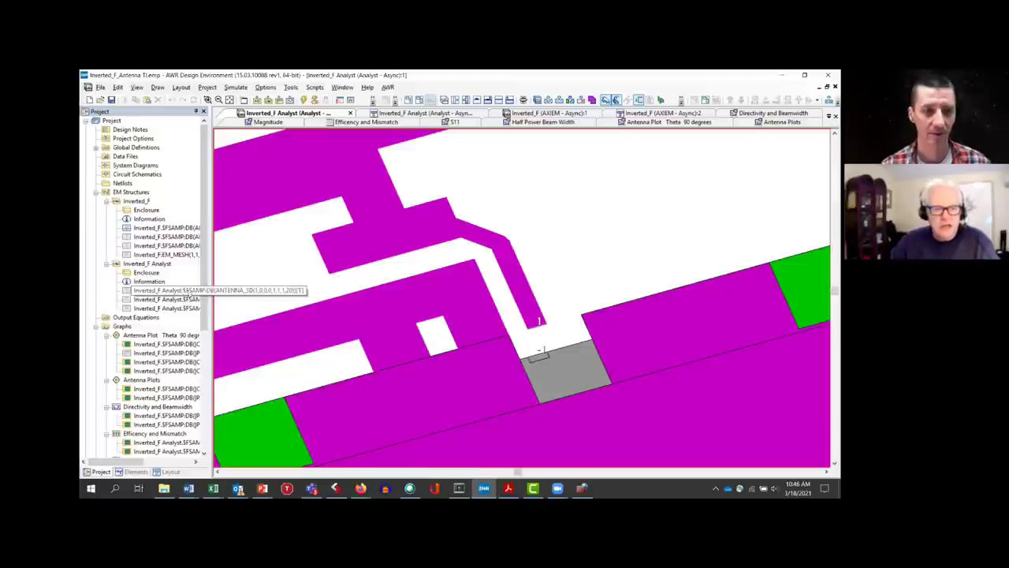
Open the Magnitude graph of the Inverted_F Analyst return loss, followed by its S11 Smith chart
{"action": "left_click_drag", "start_coordinate": [202, 274], "coordinate": [206, 400]}
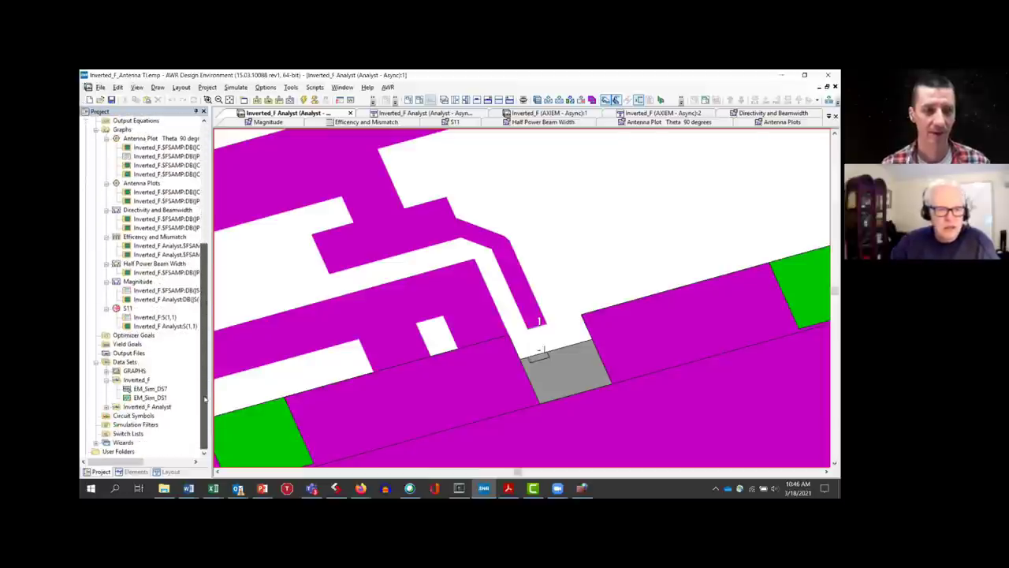
{"action": "double_click", "coordinate": [132, 284]}
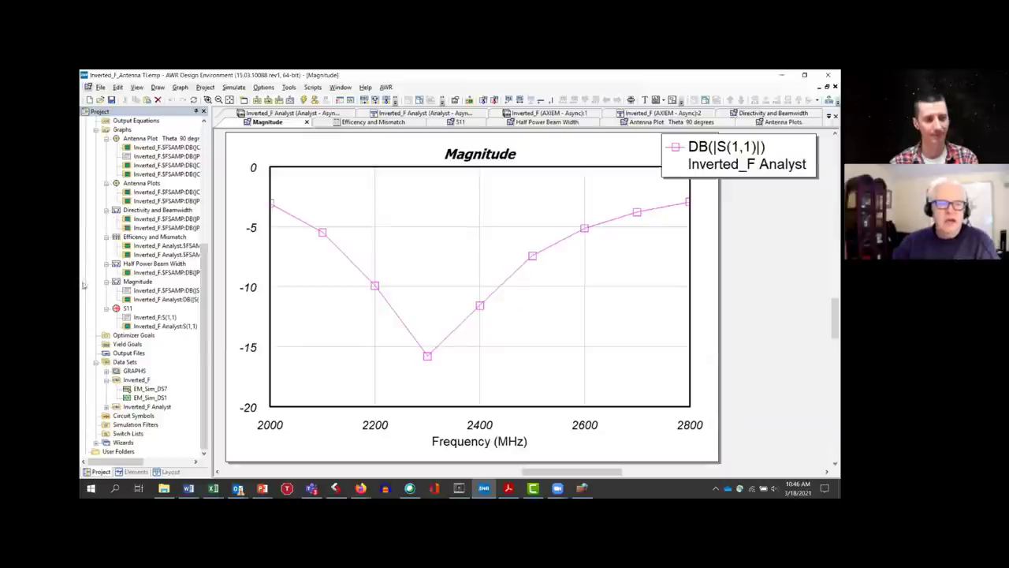
{"action": "double_click", "coordinate": [124, 310]}
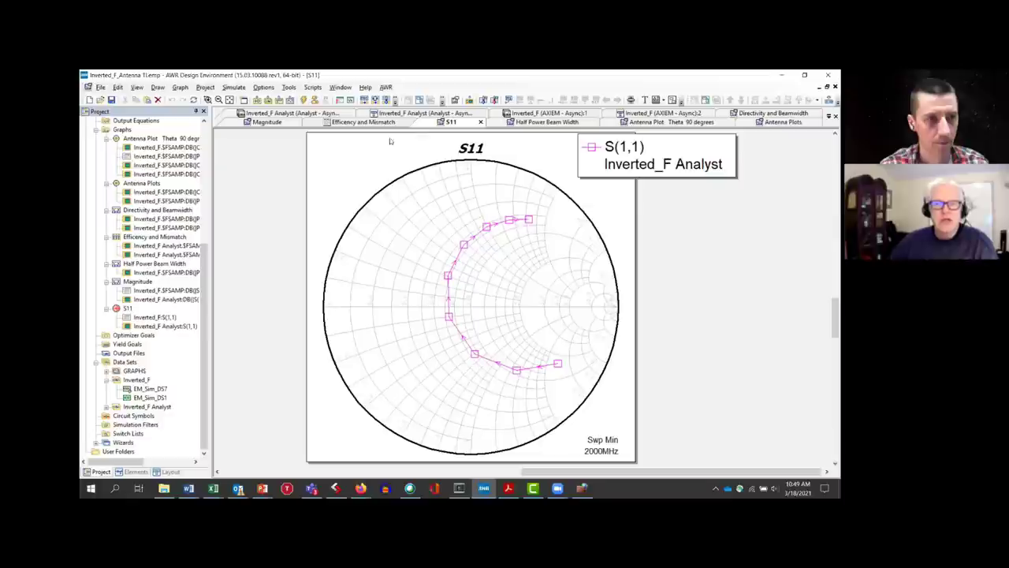
Reopen the Inverted_F Analyst structure and bring up its 3D view at the feed area
{"action": "left_click_drag", "start_coordinate": [205, 249], "coordinate": [205, 128]}
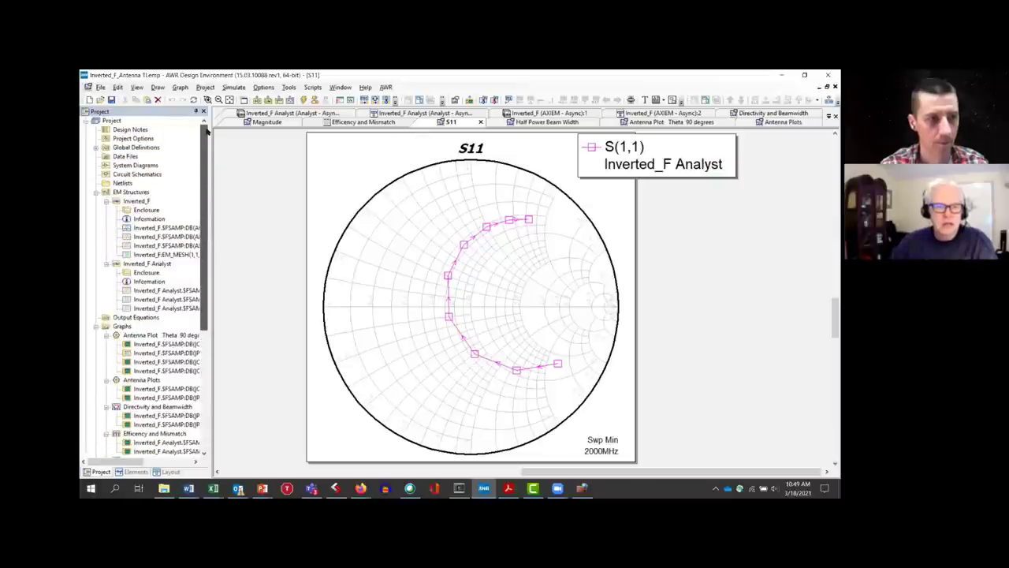
{"action": "double_click", "coordinate": [140, 264]}
{"action": "right_click", "coordinate": [327, 210]}
{"action": "left_click", "coordinate": [400, 235]}
{"action": "left_click_drag", "start_coordinate": [451, 236], "coordinate": [537, 306]}
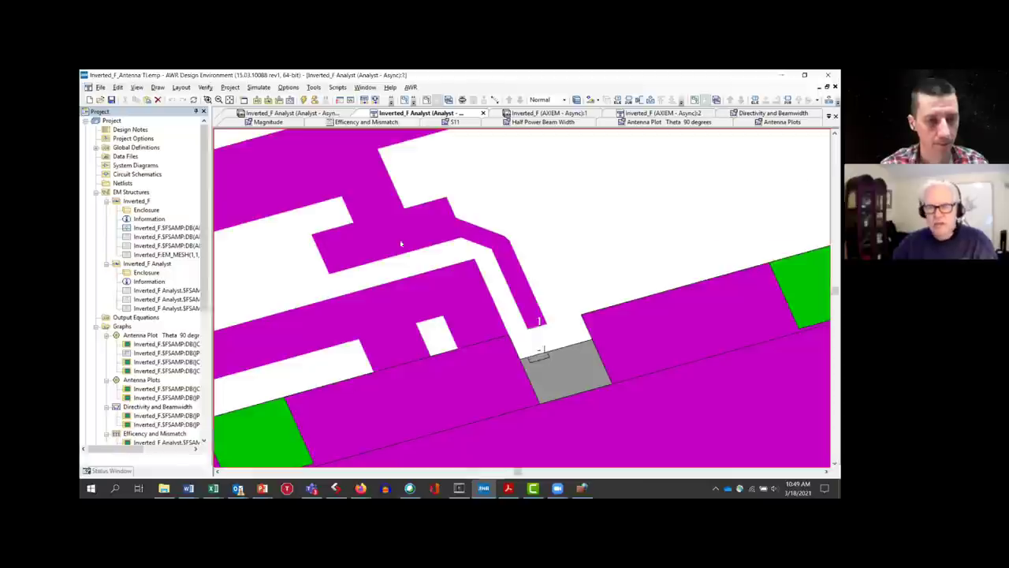
{"action": "key", "text": "ctrl+shift+3"}
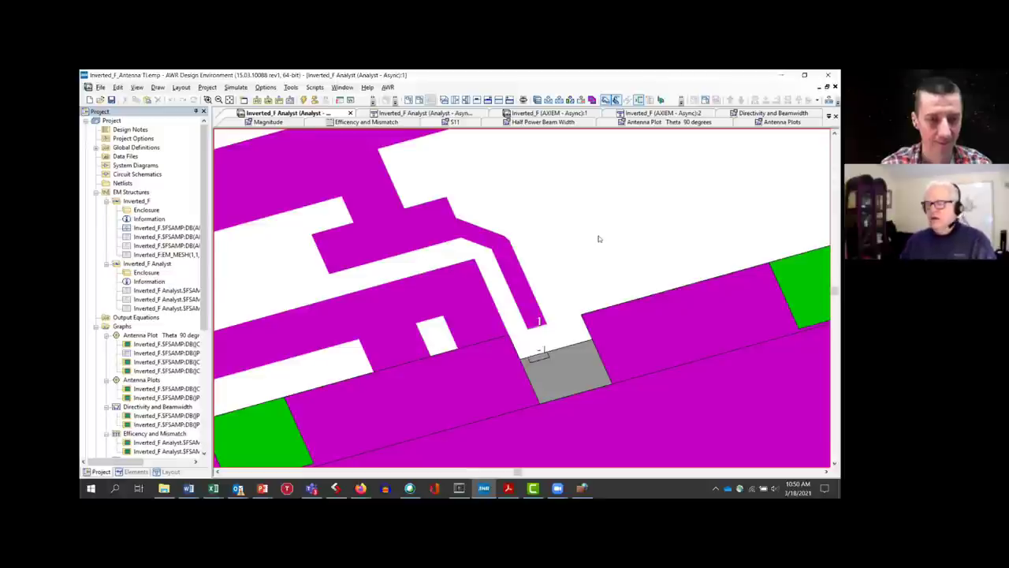
Examine the complete inverted F trace, its shorting connection and the feed at several magnifications in the 3D view
{"action": "scroll", "coordinate": [594, 236], "scroll_direction": "down", "scroll_amount": 4}
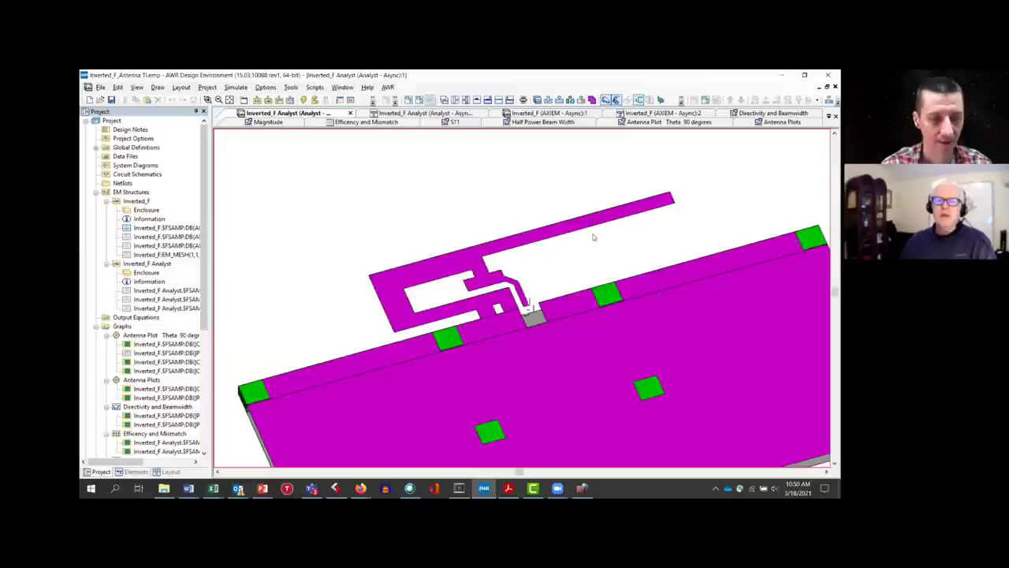
{"action": "left_click_drag", "start_coordinate": [587, 346], "coordinate": [596, 361]}
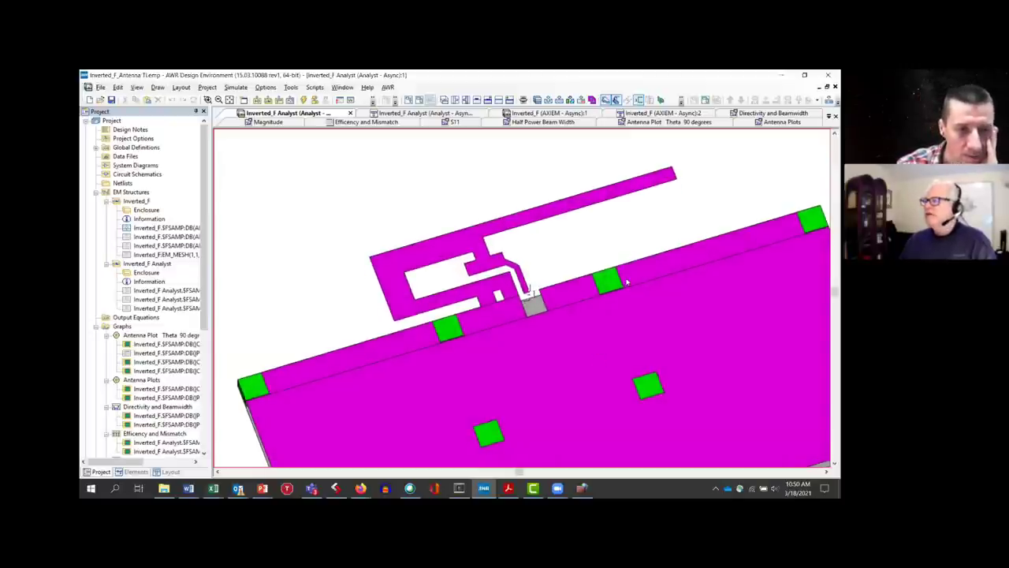
{"action": "scroll", "coordinate": [638, 294], "scroll_direction": "up", "scroll_amount": 1}
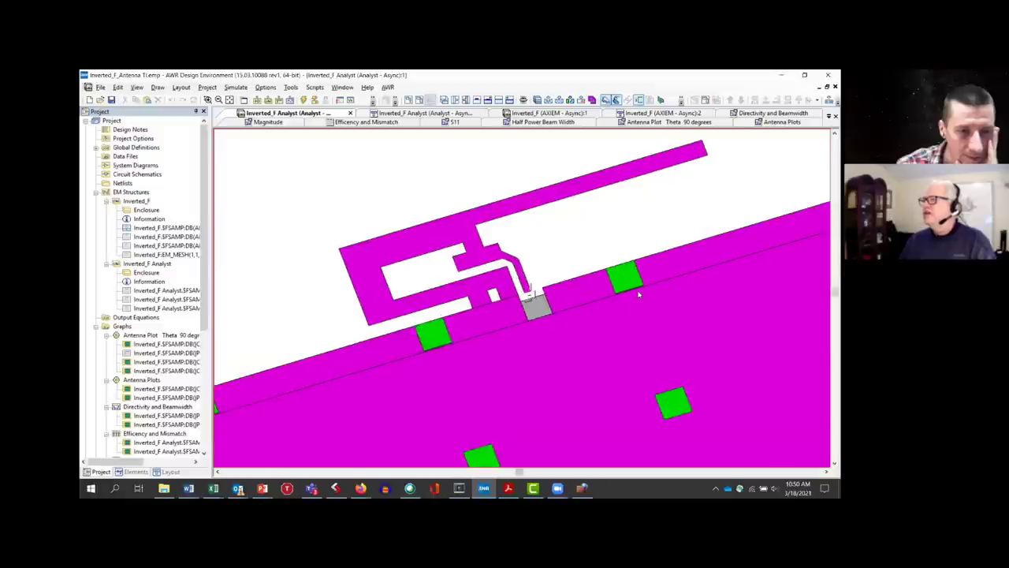
{"action": "scroll", "coordinate": [639, 294], "scroll_direction": "up", "scroll_amount": 1}
{"action": "scroll", "coordinate": [644, 292], "scroll_direction": "up", "scroll_amount": 1}
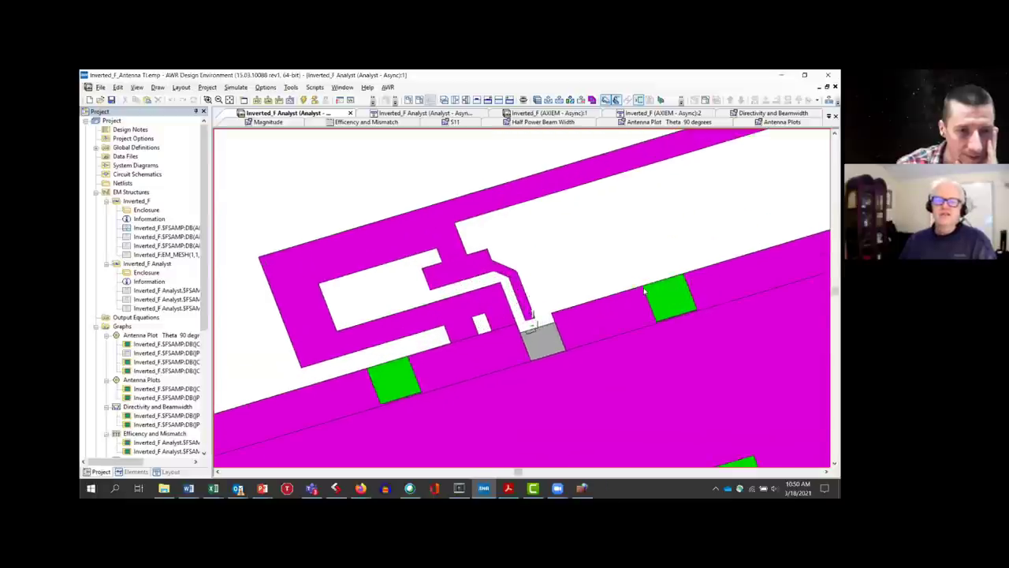
{"action": "scroll", "coordinate": [645, 292], "scroll_direction": "down", "scroll_amount": 1}
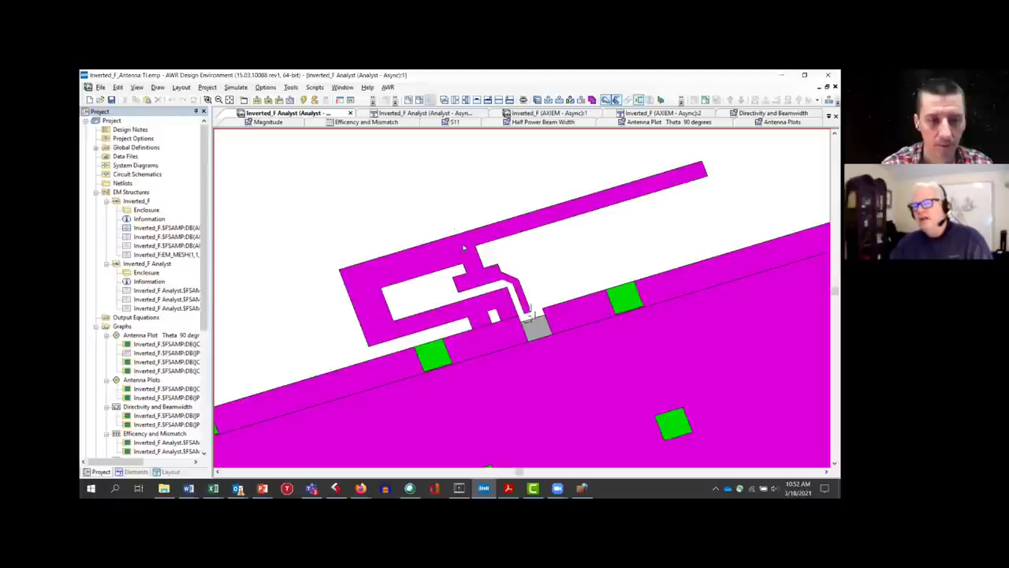
Rotate the 3D model to view the antenna arm upright beside the ground plane, ending with the whole board horizontal
{"action": "left_click_drag", "start_coordinate": [642, 257], "coordinate": [620, 322]}
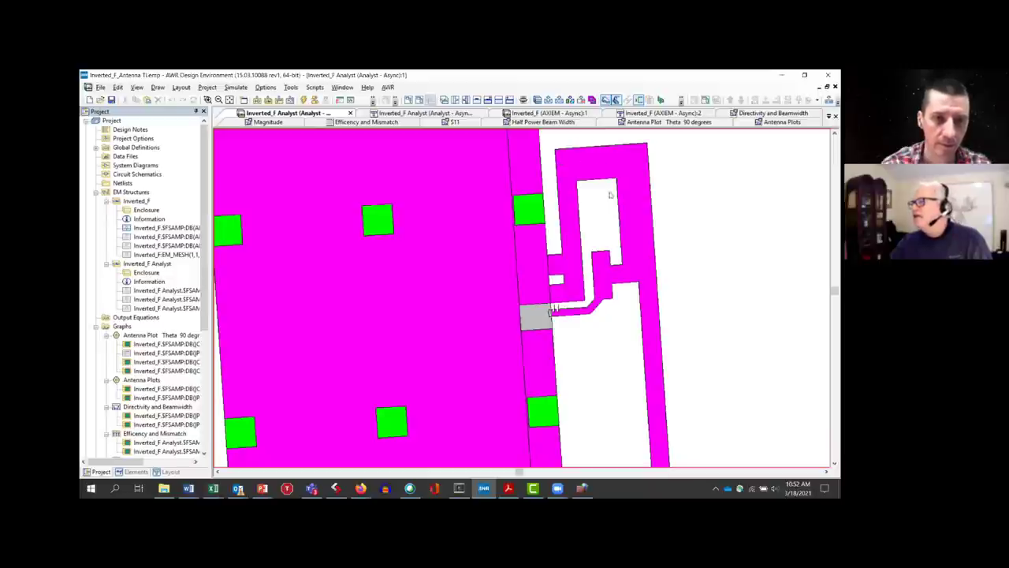
{"action": "left_click_drag", "start_coordinate": [714, 305], "coordinate": [690, 340]}
{"action": "left_click_drag", "start_coordinate": [725, 416], "coordinate": [787, 336]}
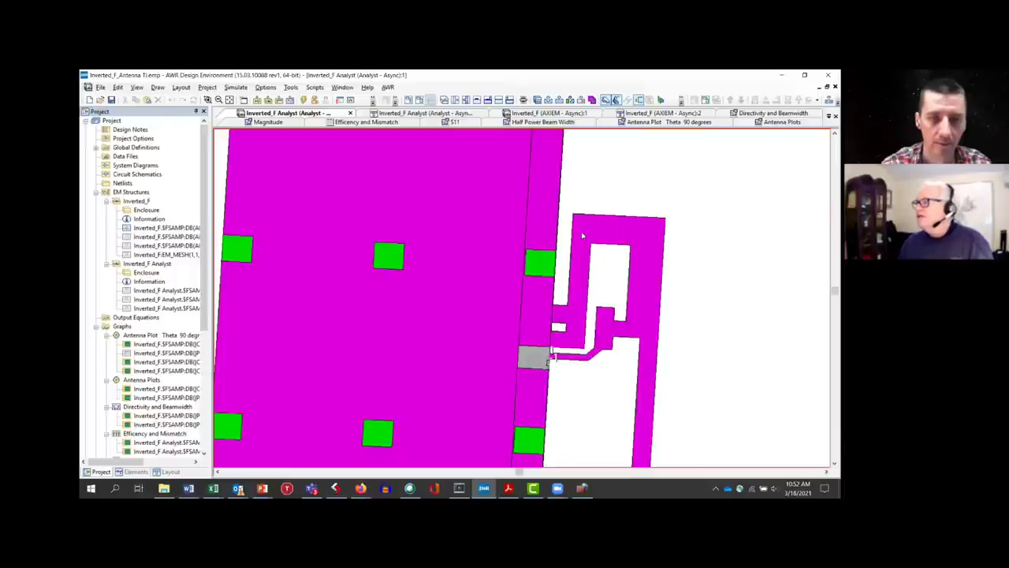
{"action": "key", "text": "Home"}
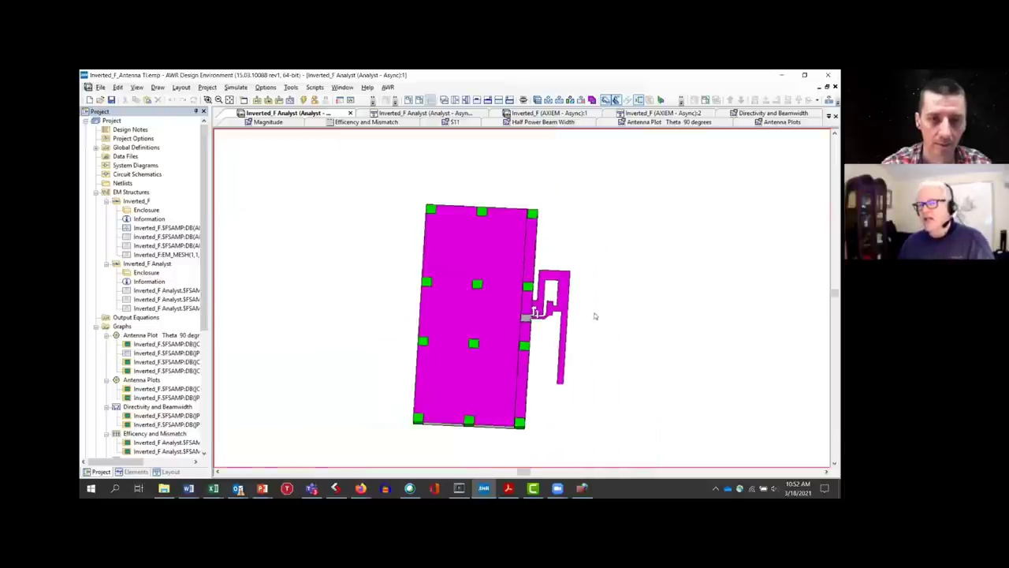
{"action": "key", "text": "ctrl+3"}
{"action": "left_click_drag", "start_coordinate": [462, 347], "coordinate": [563, 454]}
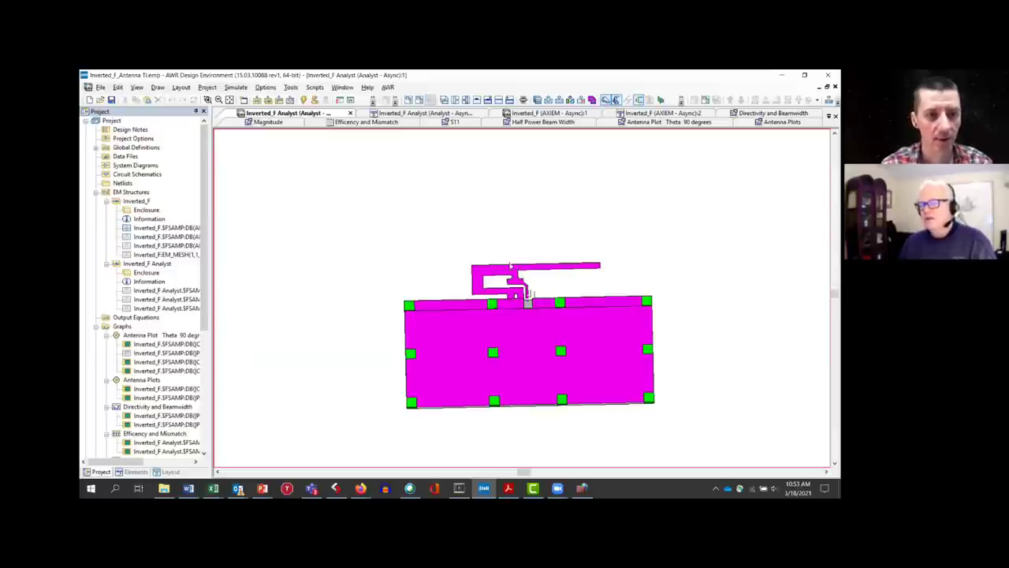
Switch to the Inverted_F Analyst 2D layout, frame the board, and measure the antenna's upper edge from its corner to the arm tip
{"action": "scroll", "coordinate": [510, 266], "scroll_direction": "down", "scroll_amount": 1}
{"action": "scroll", "coordinate": [510, 267], "scroll_direction": "up", "scroll_amount": 2}
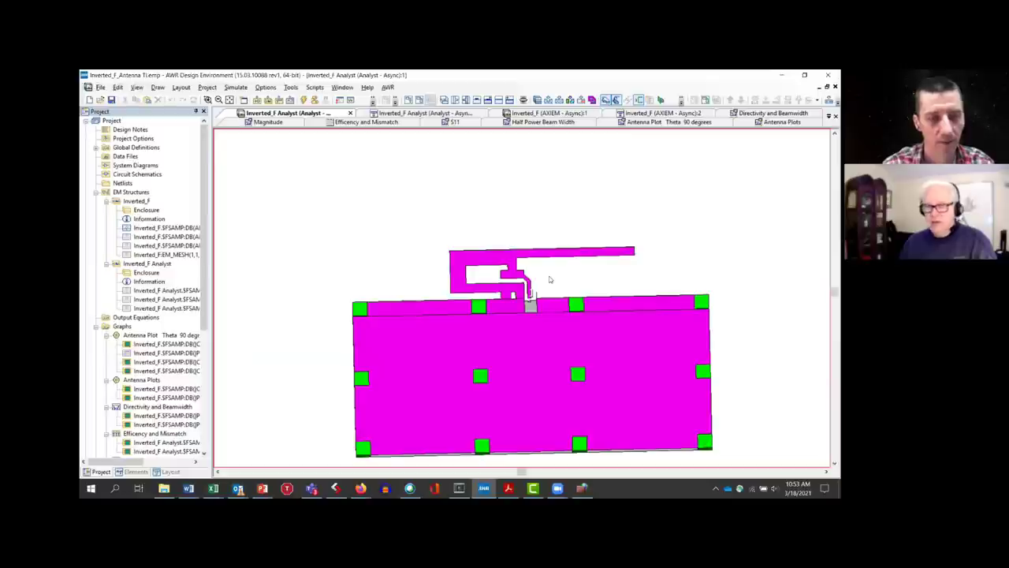
{"action": "key", "text": "ctrl+3"}
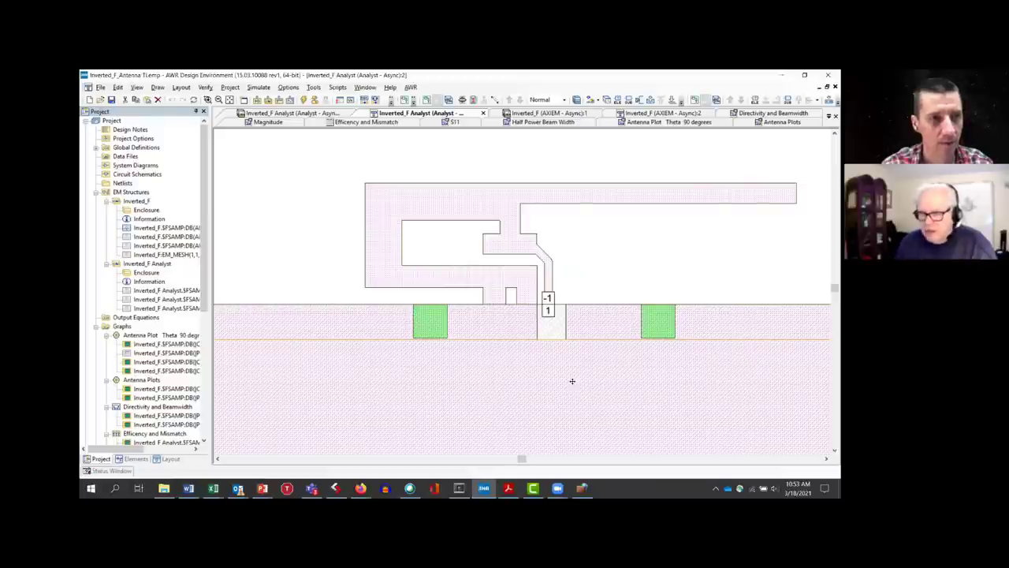
{"action": "key", "text": "Home"}
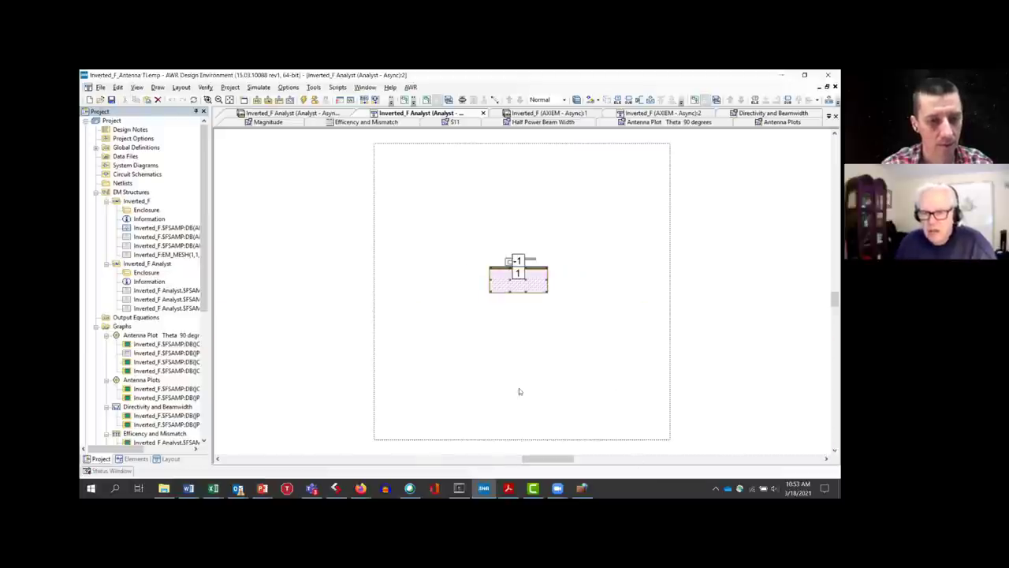
{"action": "scroll", "coordinate": [443, 294], "scroll_direction": "up", "scroll_amount": 3}
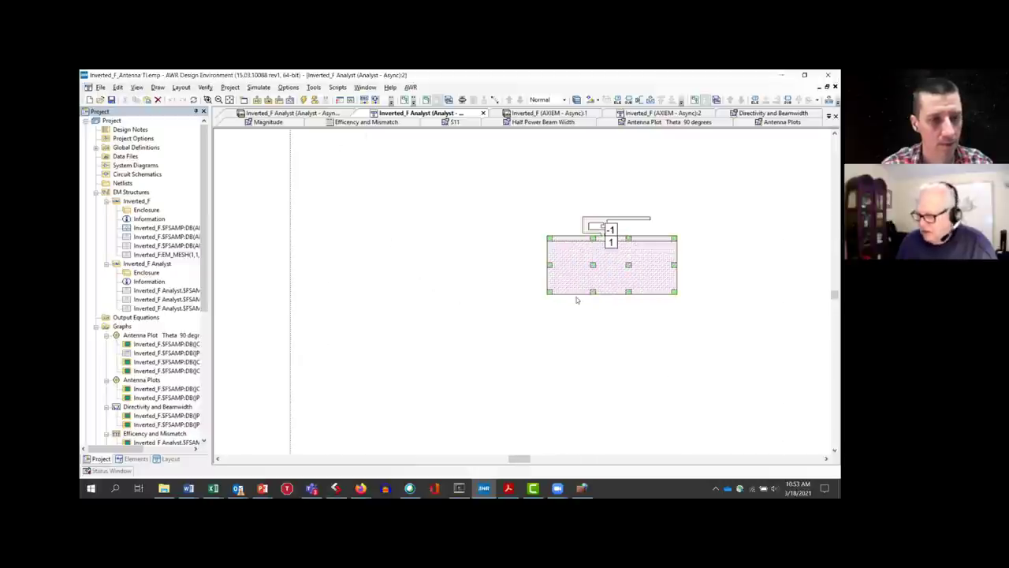
{"action": "key", "text": "Home"}
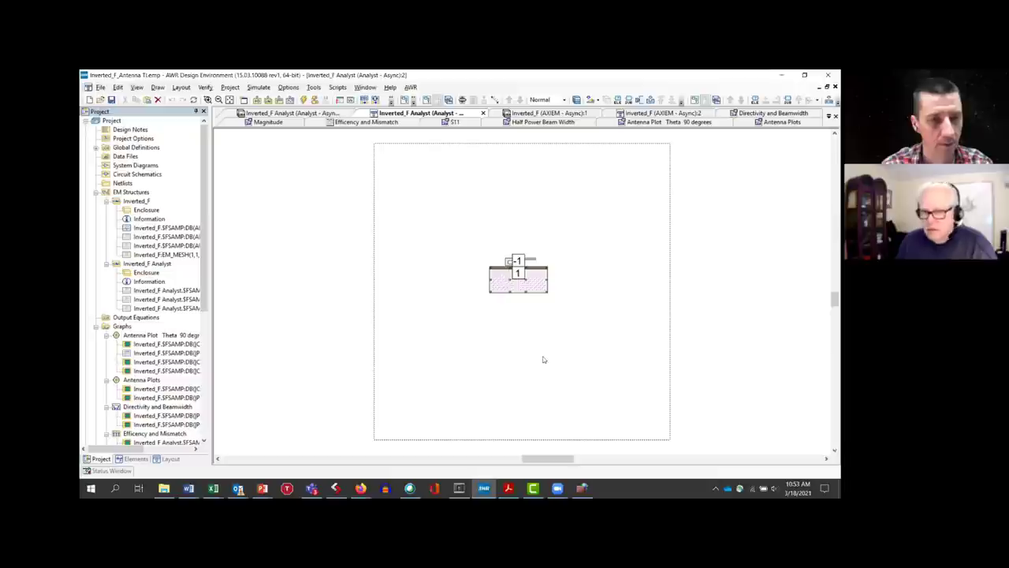
{"action": "right_click", "coordinate": [391, 317]}
{"action": "left_click", "coordinate": [406, 324]}
{"action": "left_click_drag", "start_coordinate": [447, 238], "coordinate": [607, 341]}
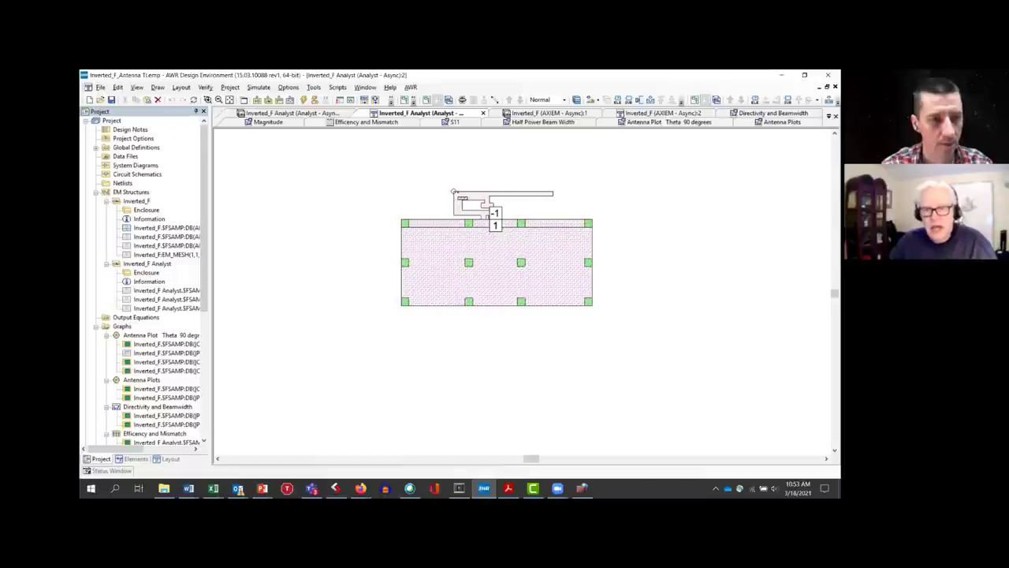
{"action": "left_click_drag", "start_coordinate": [453, 191], "coordinate": [550, 192]}
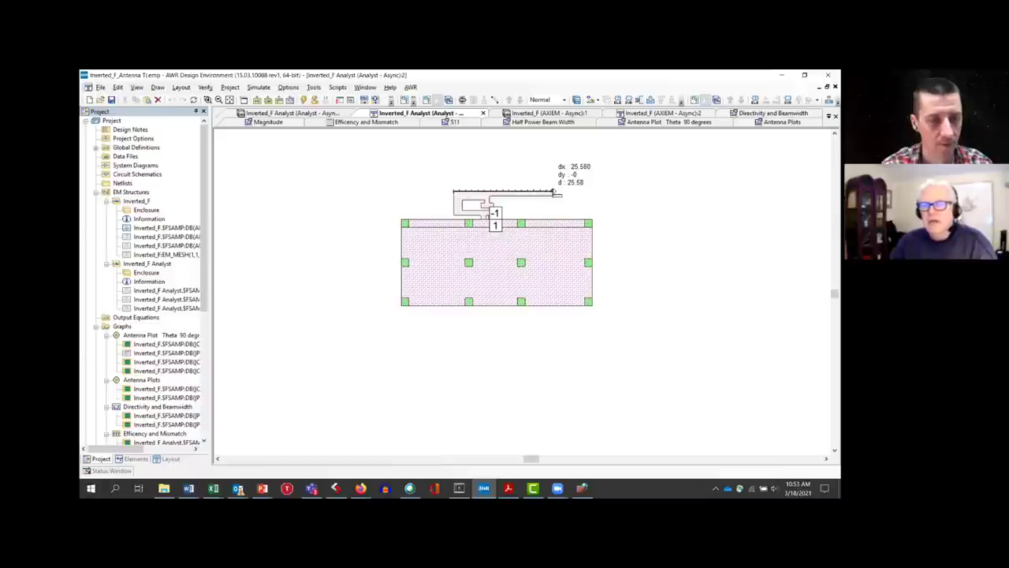
{"action": "left_click_drag", "start_coordinate": [555, 191], "coordinate": [441, 180]}
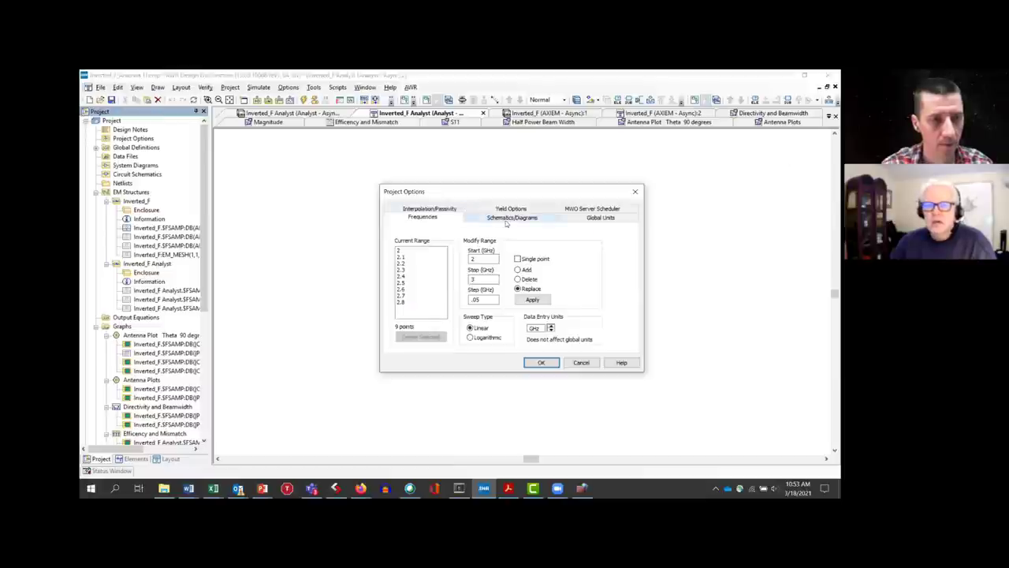
Check the default global units in the project options, then close both dialogs without changing anything
{"action": "left_click", "coordinate": [593, 218]}
{"action": "left_click", "coordinate": [414, 293]}
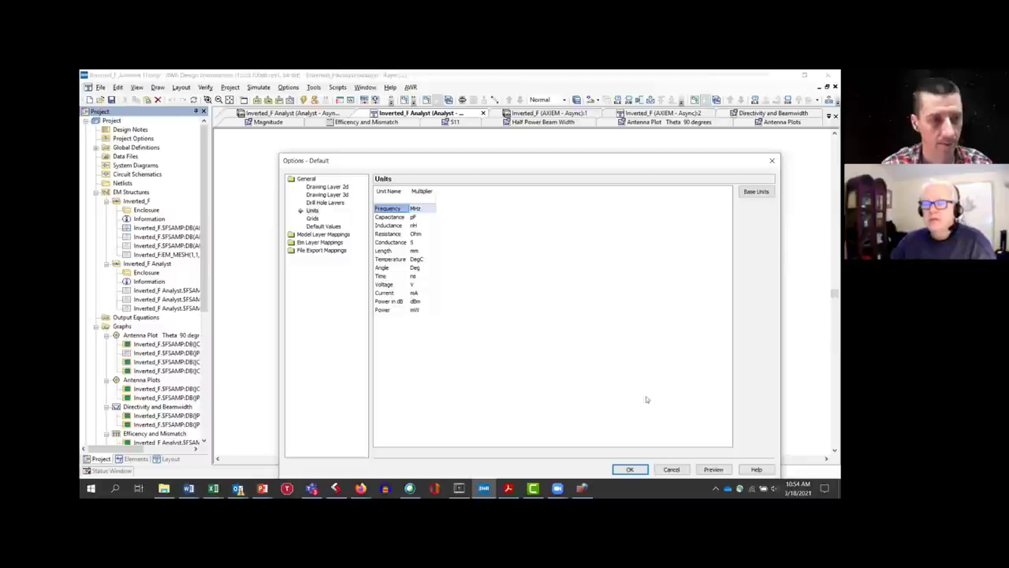
{"action": "left_click", "coordinate": [676, 469]}
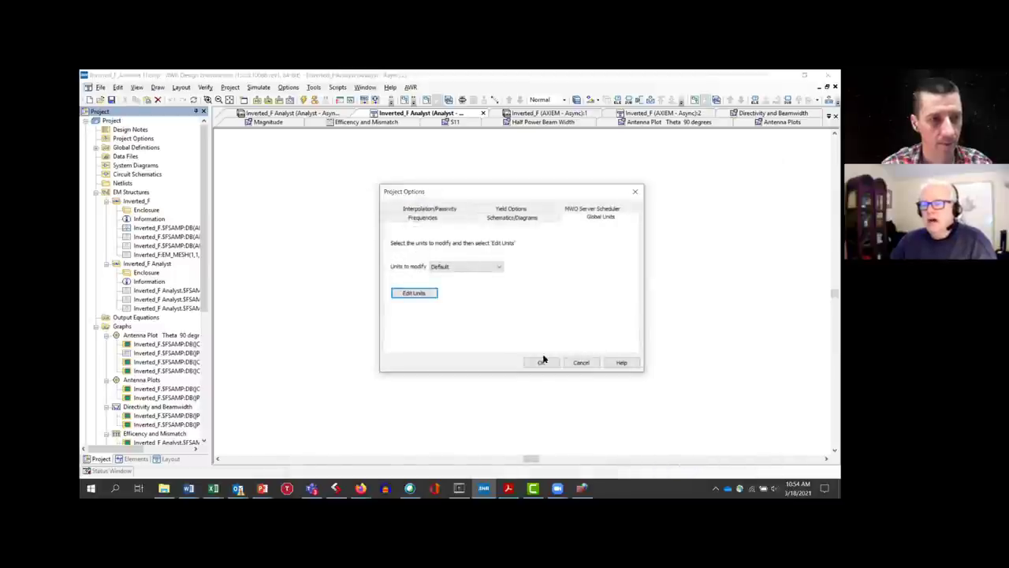
{"action": "left_click", "coordinate": [573, 364]}
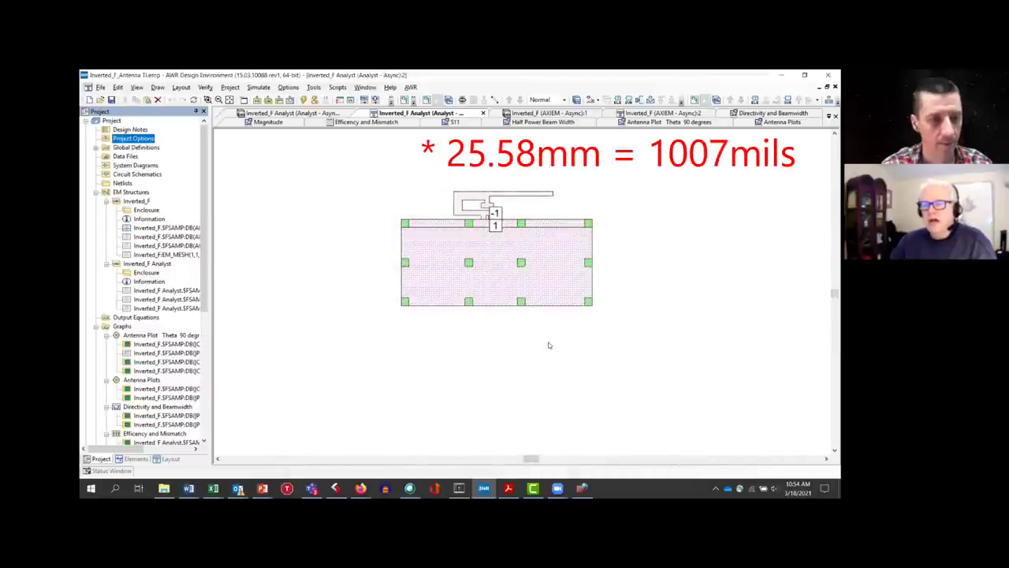
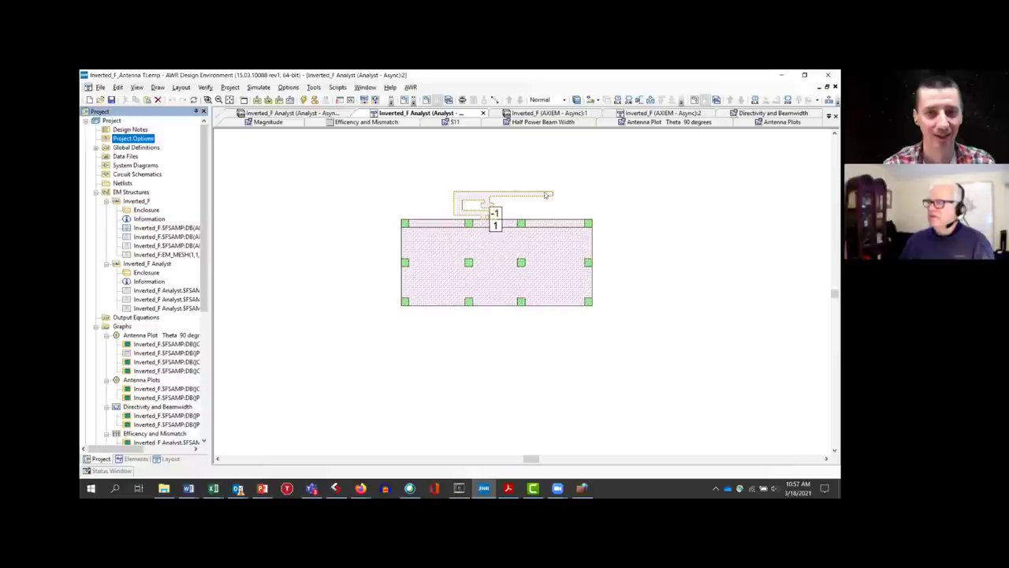
Examine the inverted F trace up close in the 2D layout, then return to the 3D view and tilt the board
{"action": "right_click", "coordinate": [377, 195]}
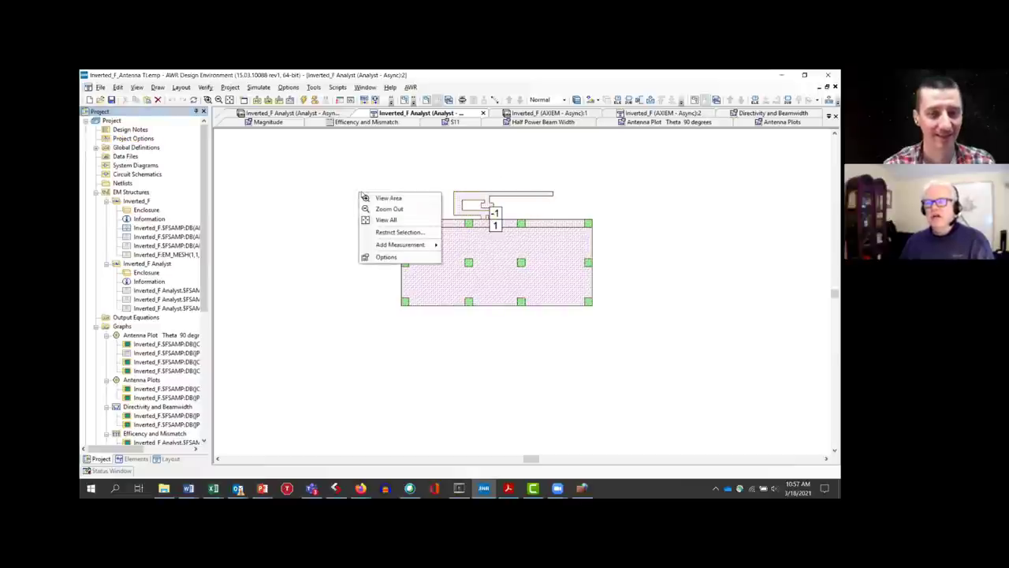
{"action": "left_click", "coordinate": [386, 199]}
{"action": "left_click_drag", "start_coordinate": [390, 180], "coordinate": [617, 253]}
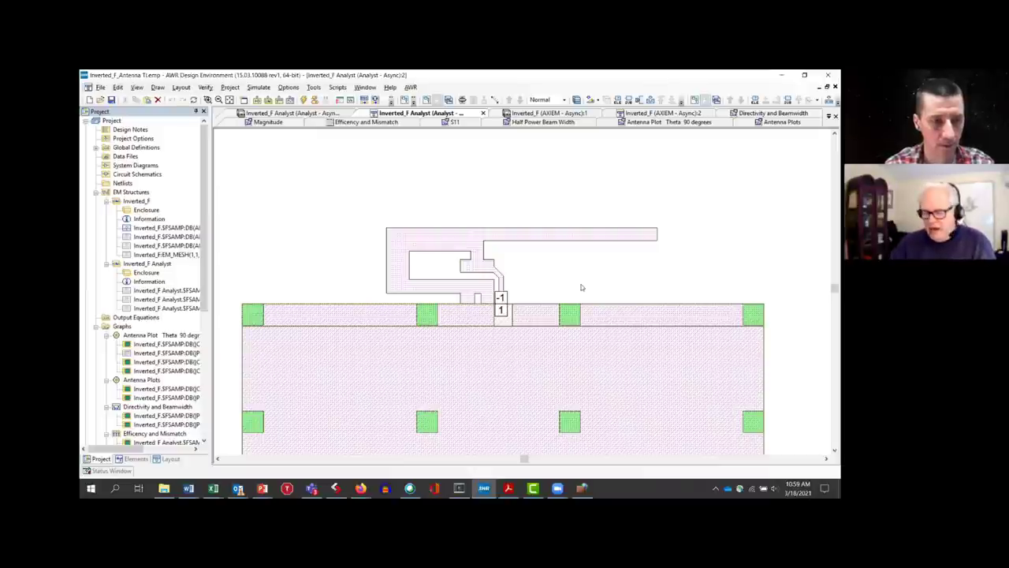
{"action": "key", "text": "ctrl+Tab"}
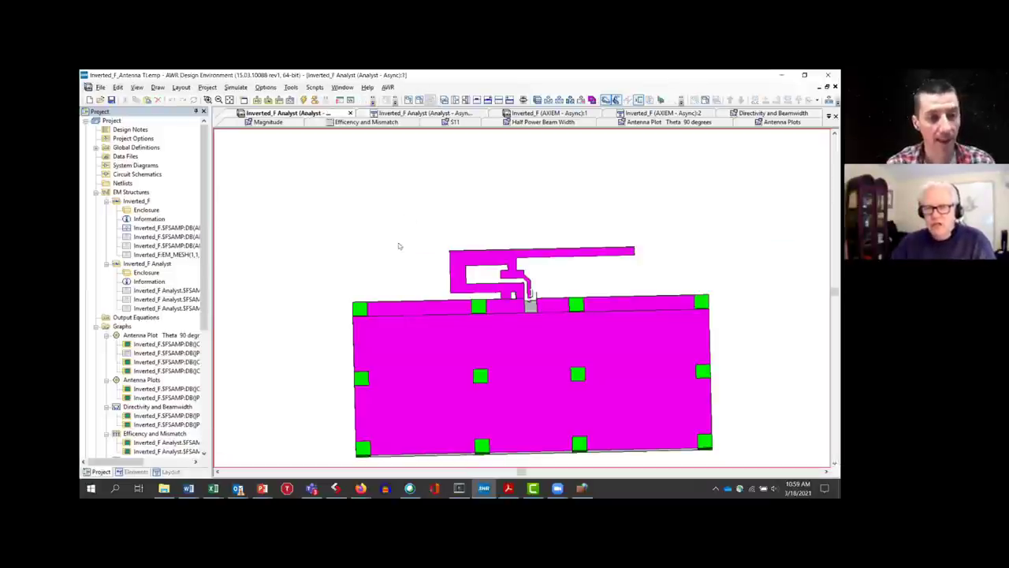
{"action": "left_click_drag", "start_coordinate": [421, 284], "coordinate": [365, 297]}
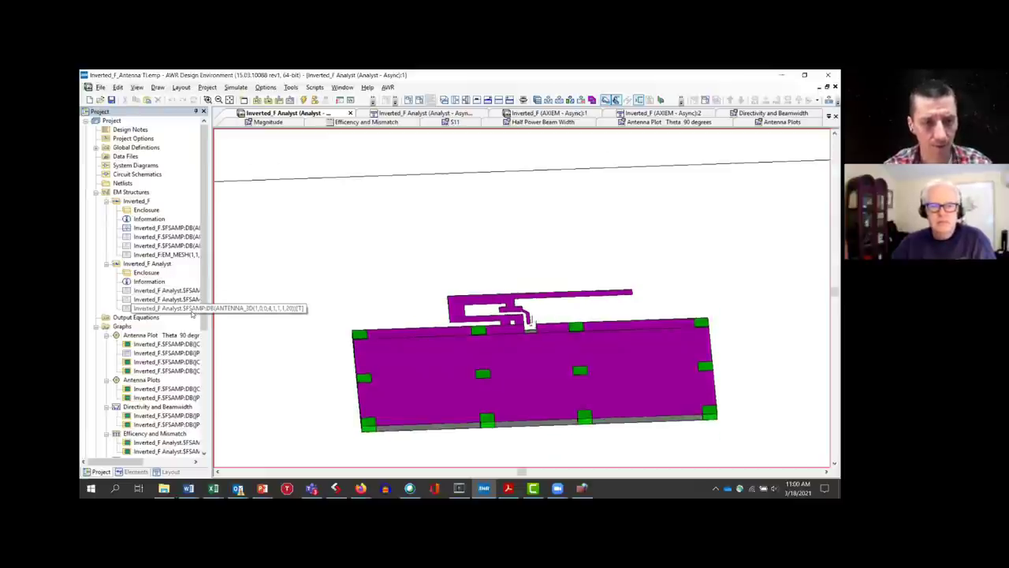
Inspect the settings of the ANTENNA_3D annotation under Inverted_F Analyst and cancel without editing them
{"action": "right_click", "coordinate": [192, 310]}
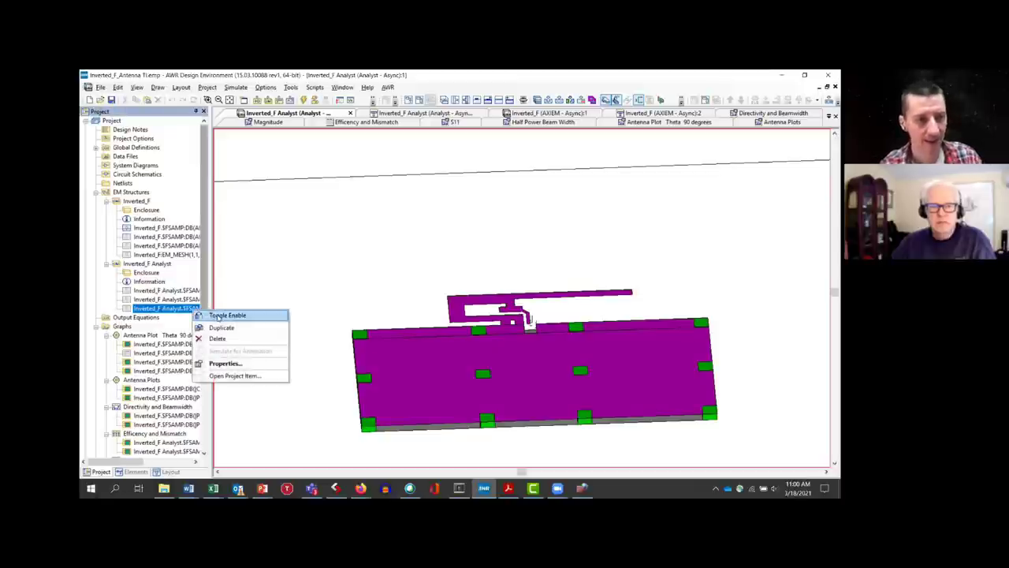
{"action": "left_click", "coordinate": [248, 298]}
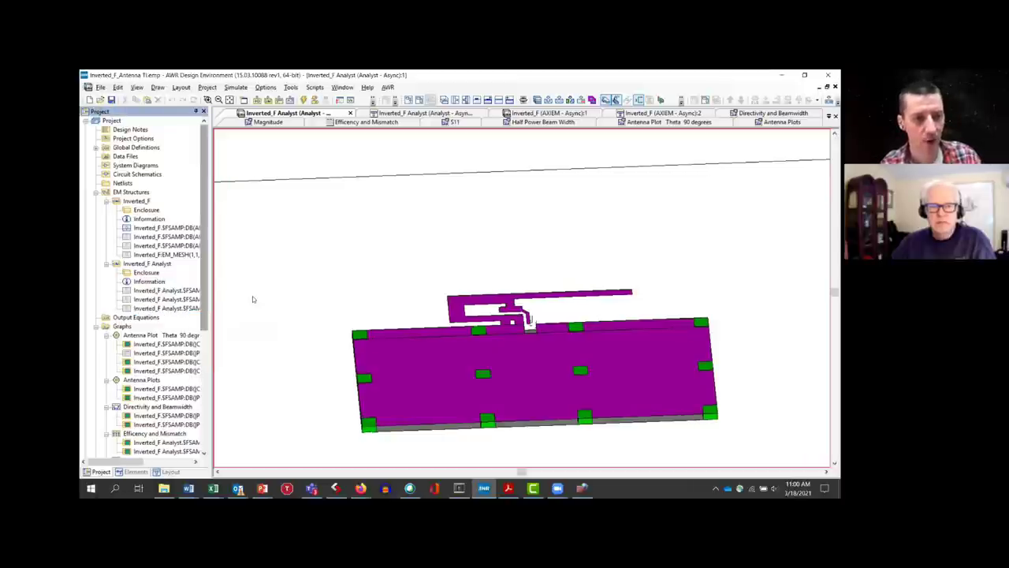
{"action": "left_click", "coordinate": [175, 309]}
{"action": "double_click", "coordinate": [174, 310]}
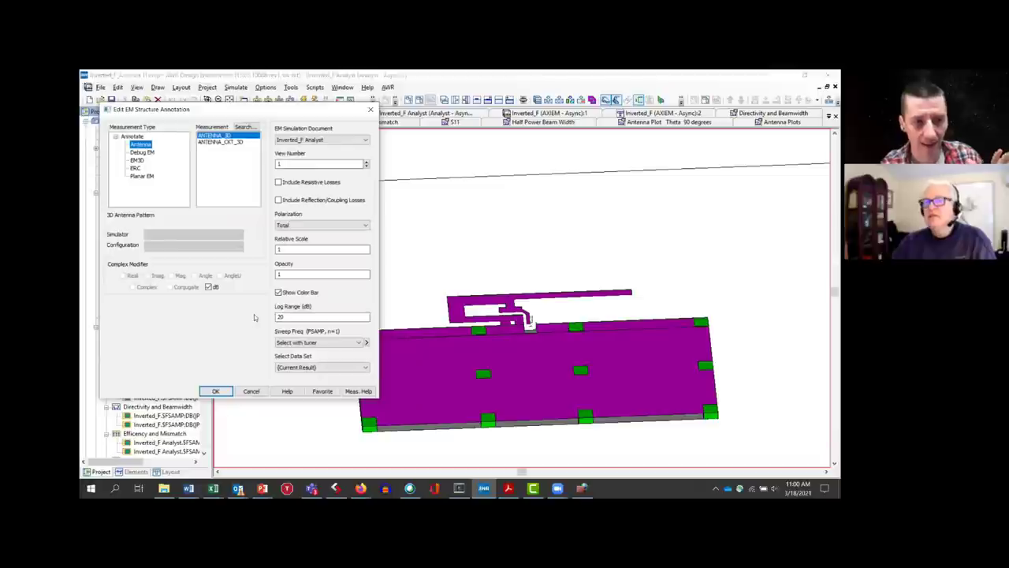
{"action": "left_click", "coordinate": [251, 391]}
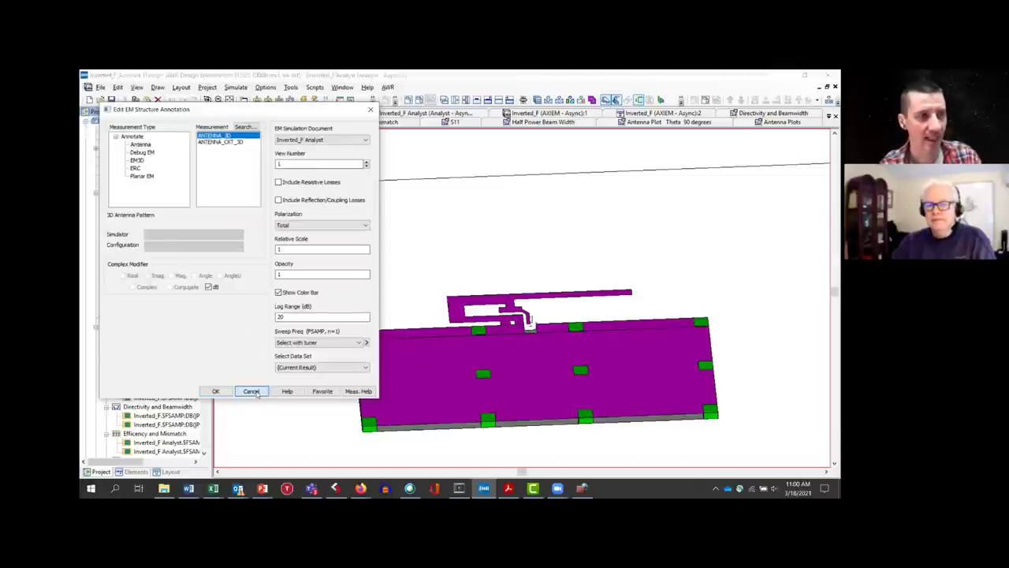
Examine the tilted board in 3D, enable the ANTENNA_3D annotation for Inverted_F Analyst, and rotate the directivity pattern
{"action": "left_click_drag", "start_coordinate": [348, 291], "coordinate": [383, 295]}
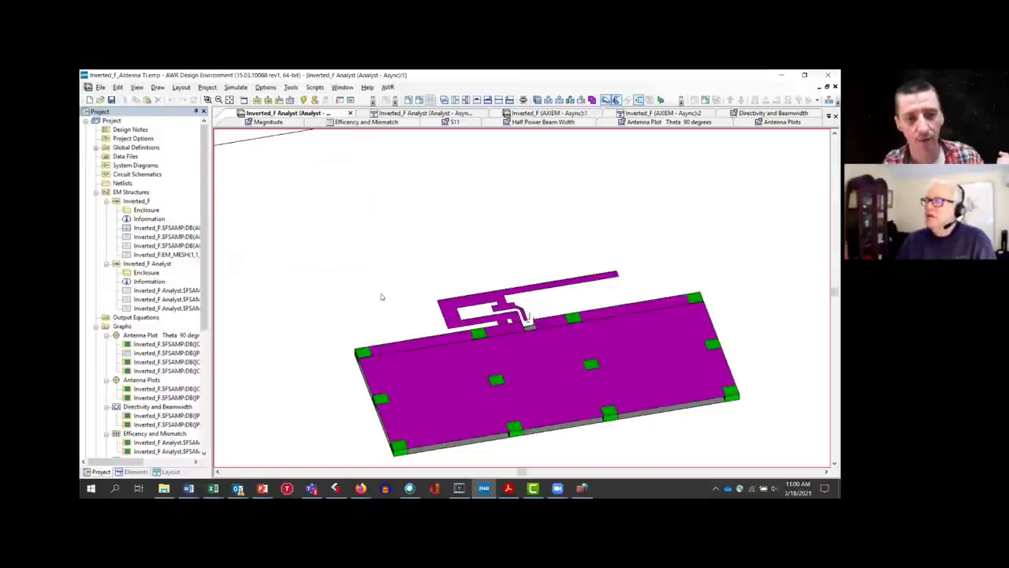
{"action": "scroll", "coordinate": [381, 294], "scroll_direction": "down", "scroll_amount": 3}
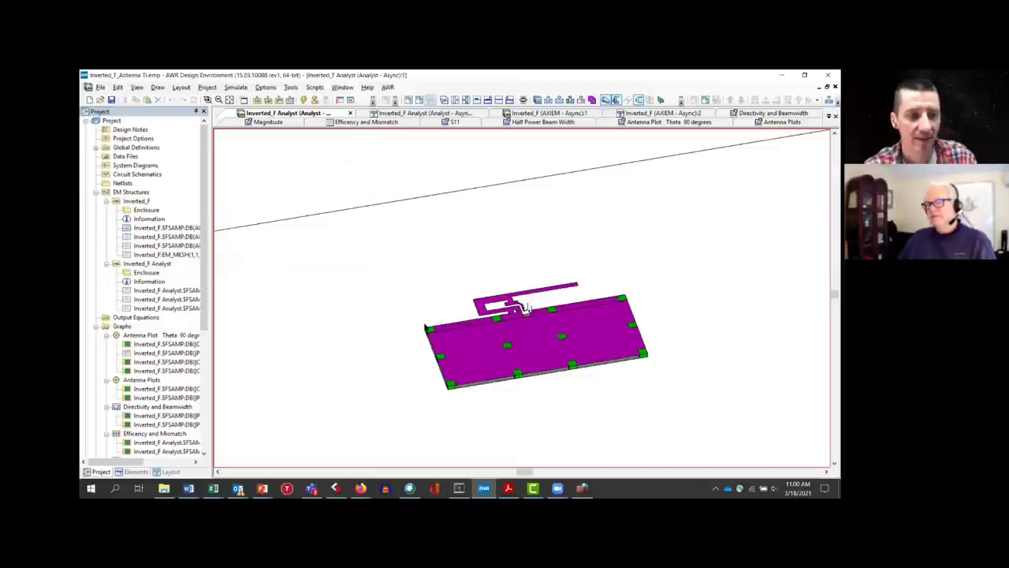
{"action": "left_click_drag", "start_coordinate": [484, 354], "coordinate": [534, 358]}
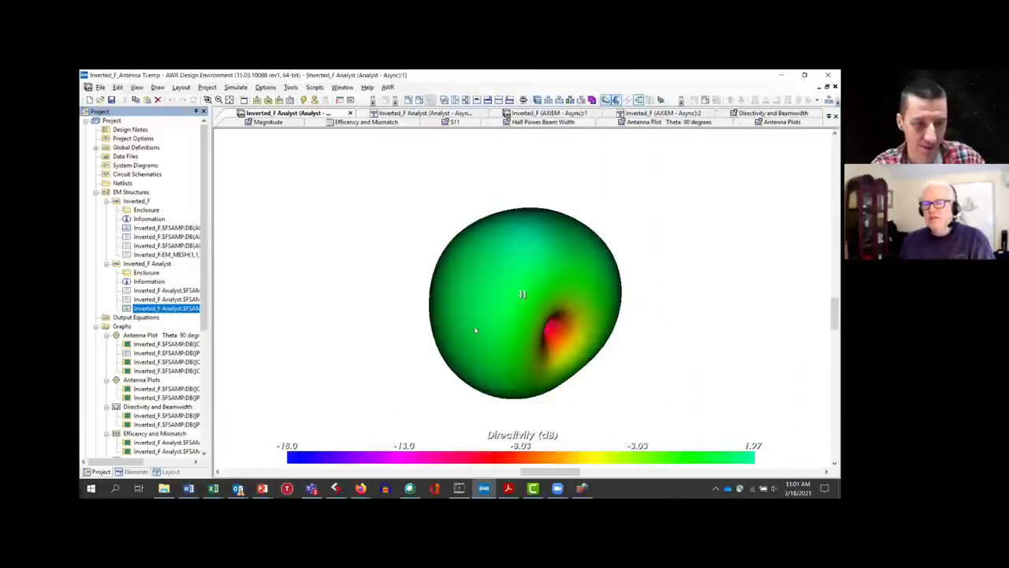
{"action": "left_click_drag", "start_coordinate": [476, 331], "coordinate": [581, 412]}
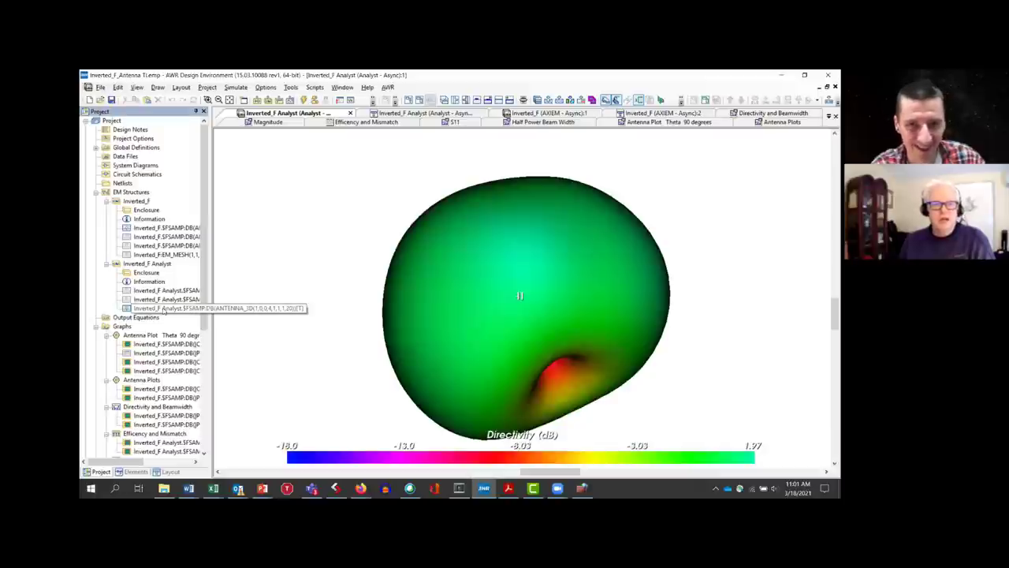
Disable the ANTENNA_3D annotation to view the antenna's orientation inside its simulation box
{"action": "right_click", "coordinate": [178, 309]}
{"action": "left_click", "coordinate": [188, 316]}
{"action": "left_click_drag", "start_coordinate": [457, 338], "coordinate": [520, 293]}
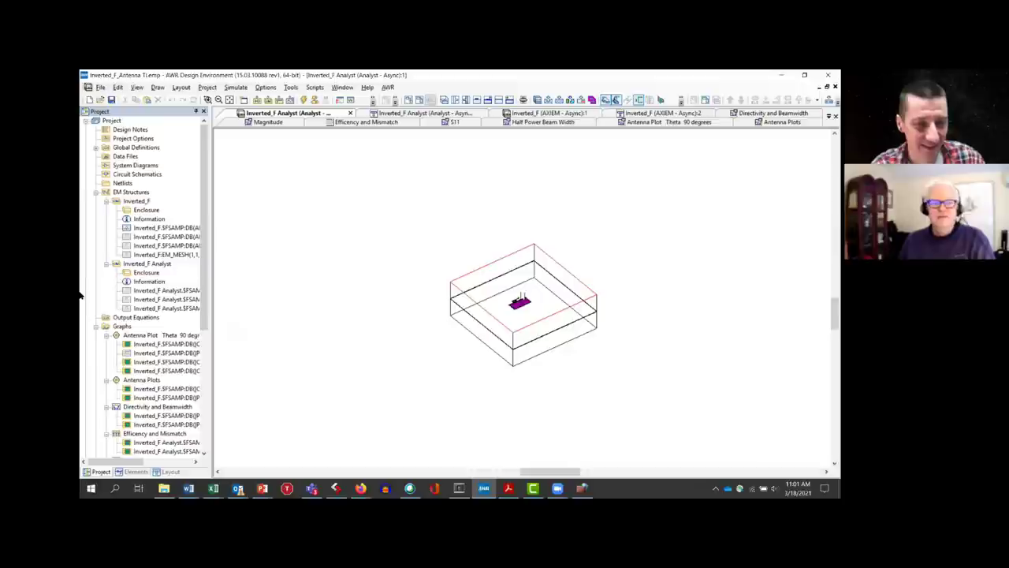
Re-enable the ANTENNA_3D annotation and rotate the directivity pattern until its null faces the viewer
{"action": "right_click", "coordinate": [160, 310]}
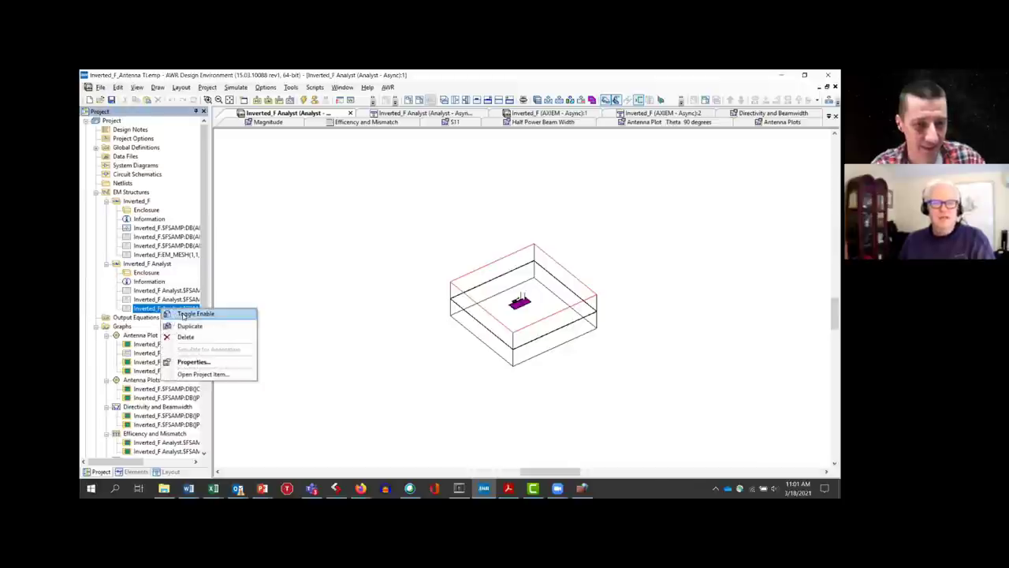
{"action": "left_click", "coordinate": [184, 316]}
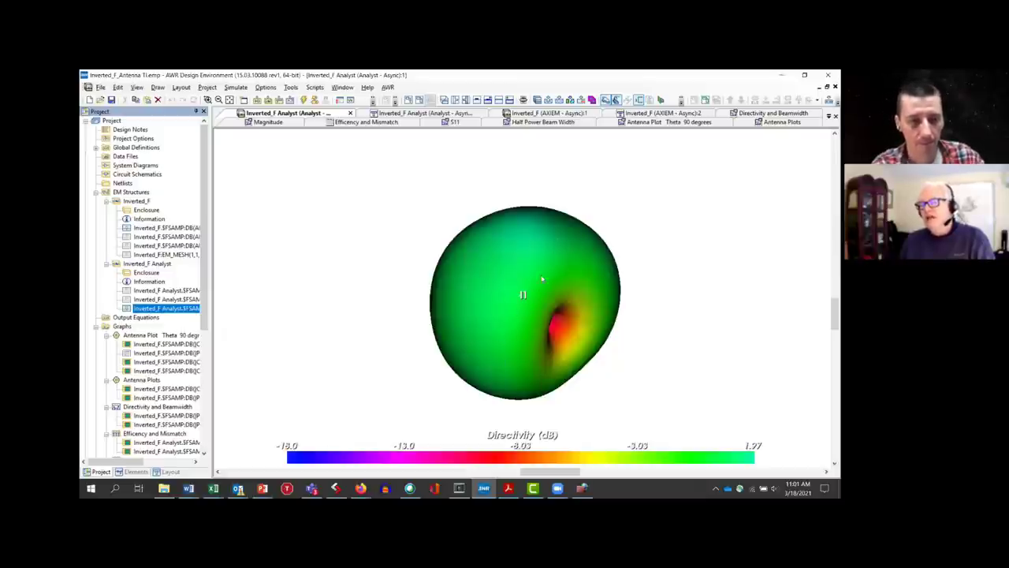
{"action": "left_click_drag", "start_coordinate": [509, 328], "coordinate": [461, 301]}
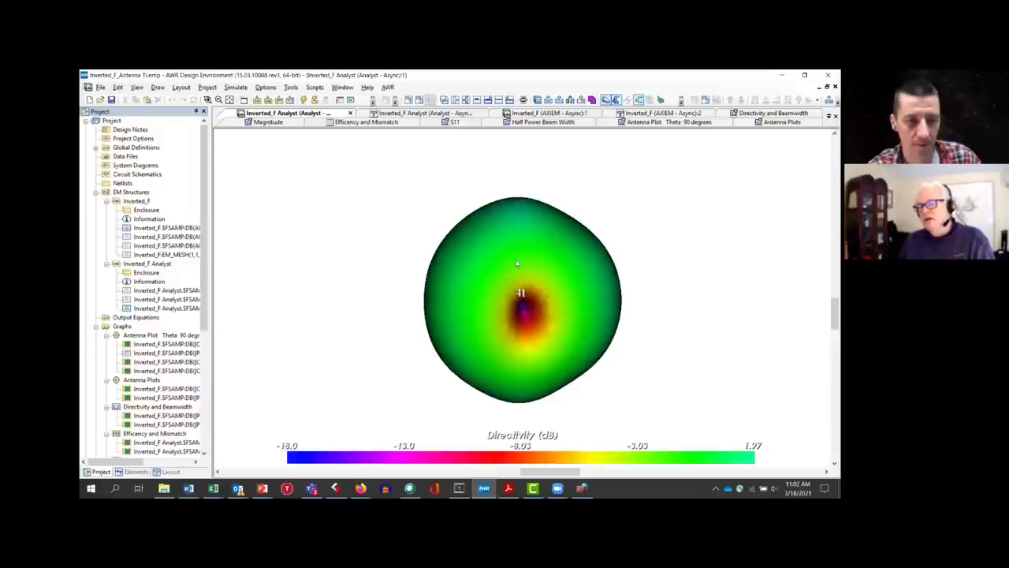
{"action": "left_click_drag", "start_coordinate": [517, 268], "coordinate": [502, 301]}
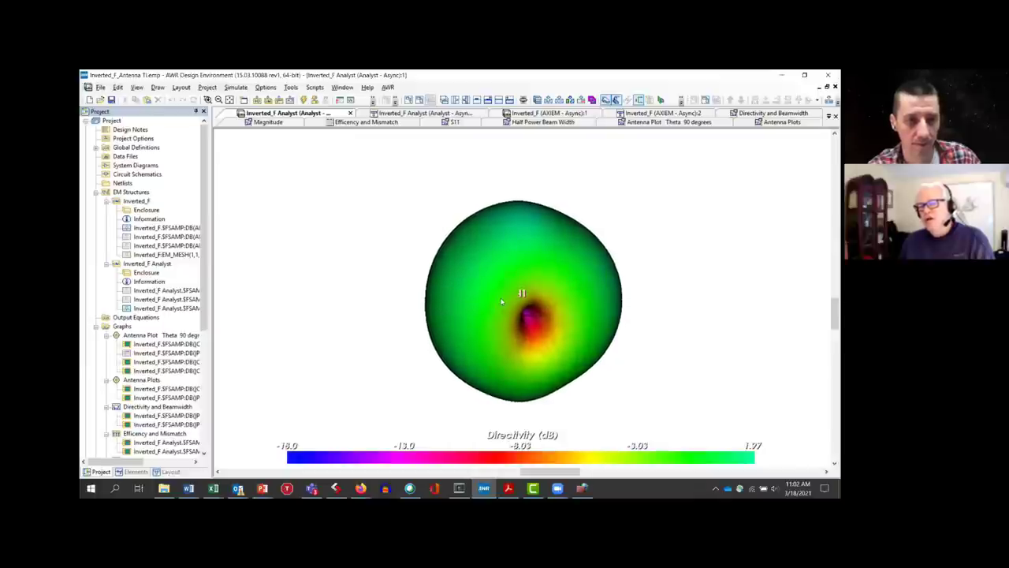
Hide the 3D directivity pattern again and tilt the simulation box to compare the board's orientation with the null
{"action": "right_click", "coordinate": [163, 310]}
{"action": "left_click", "coordinate": [185, 312]}
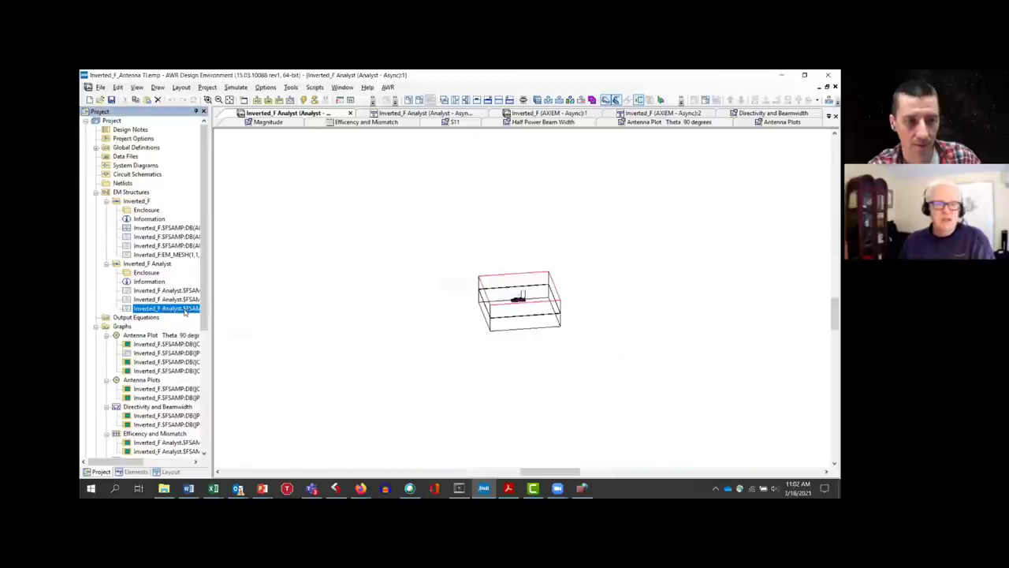
{"action": "left_click_drag", "start_coordinate": [538, 323], "coordinate": [522, 296]}
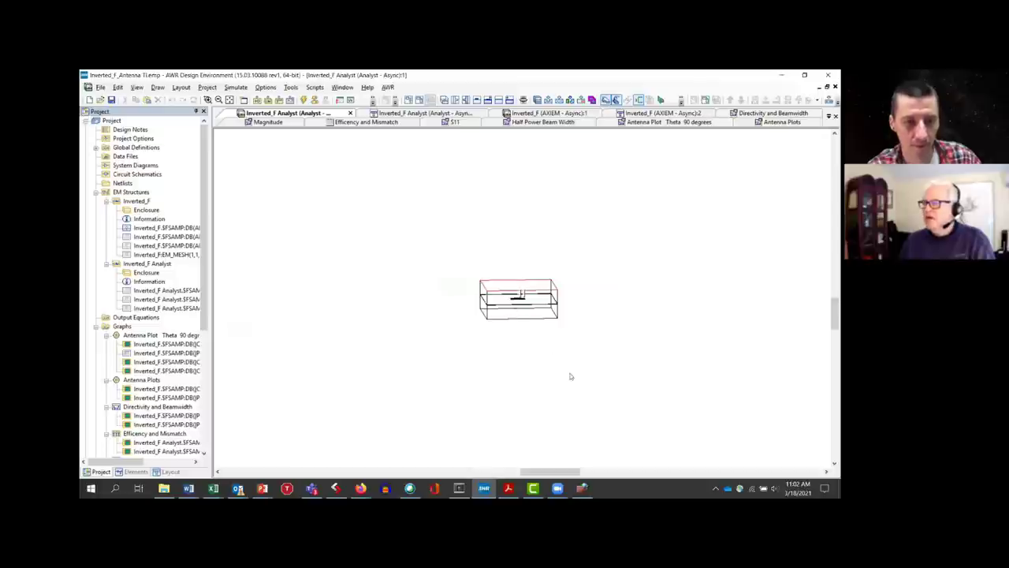
{"action": "left_click_drag", "start_coordinate": [526, 343], "coordinate": [524, 374]}
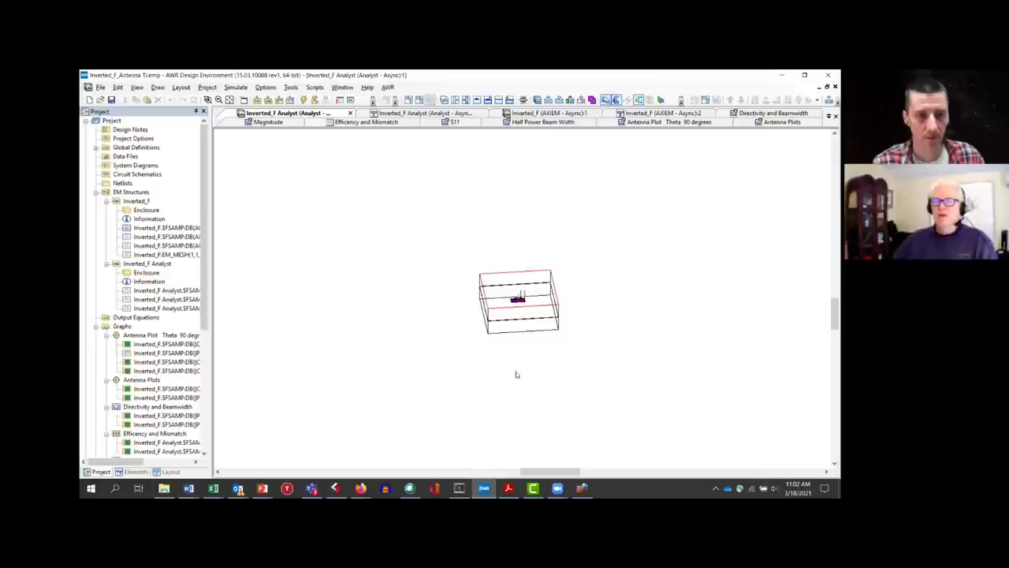
Show the ANTENNA_3D directivity pattern once more and rotate it to examine the side away from the null
{"action": "right_click", "coordinate": [167, 310]}
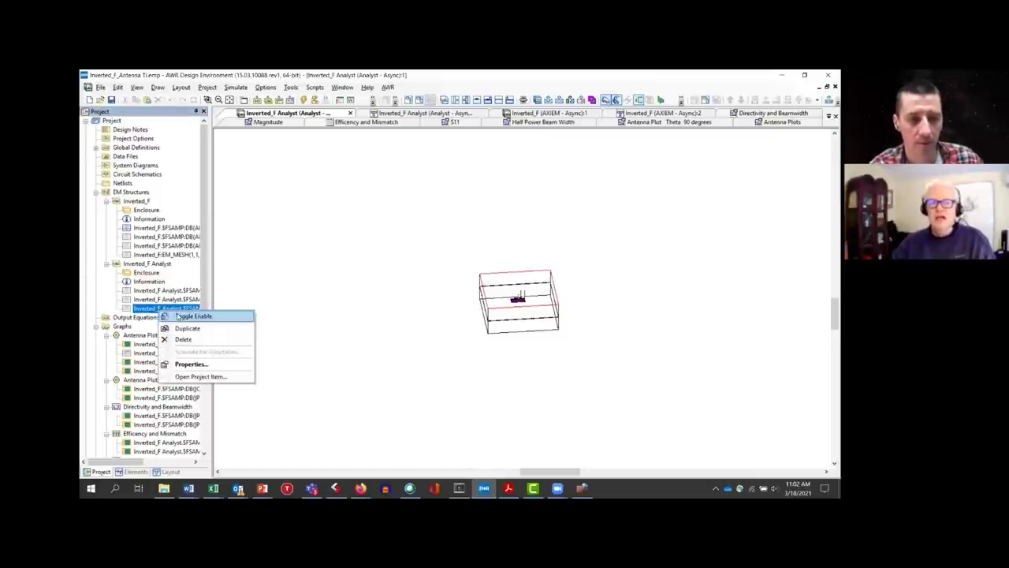
{"action": "left_click", "coordinate": [185, 317]}
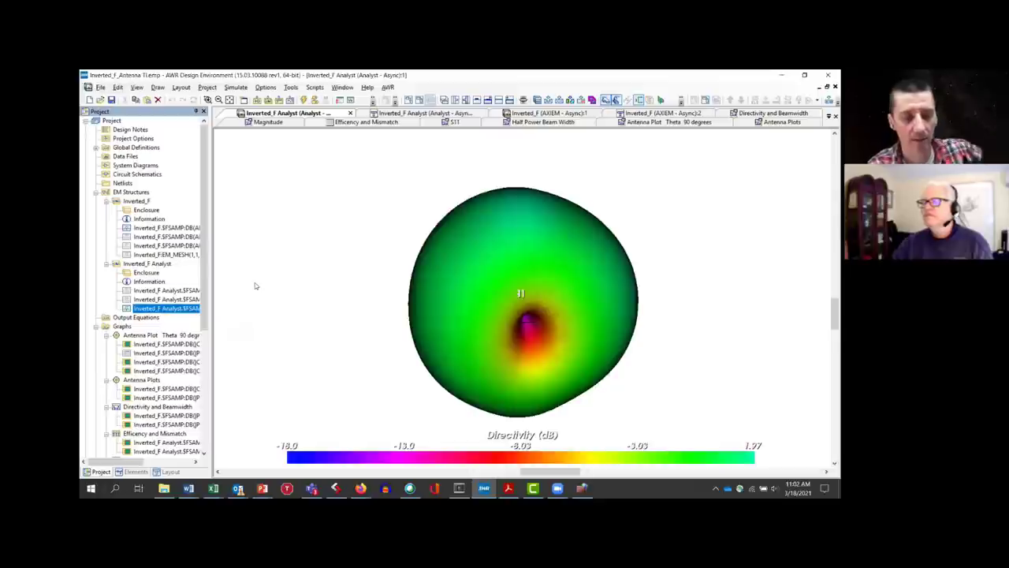
{"action": "left_click_drag", "start_coordinate": [370, 304], "coordinate": [561, 248]}
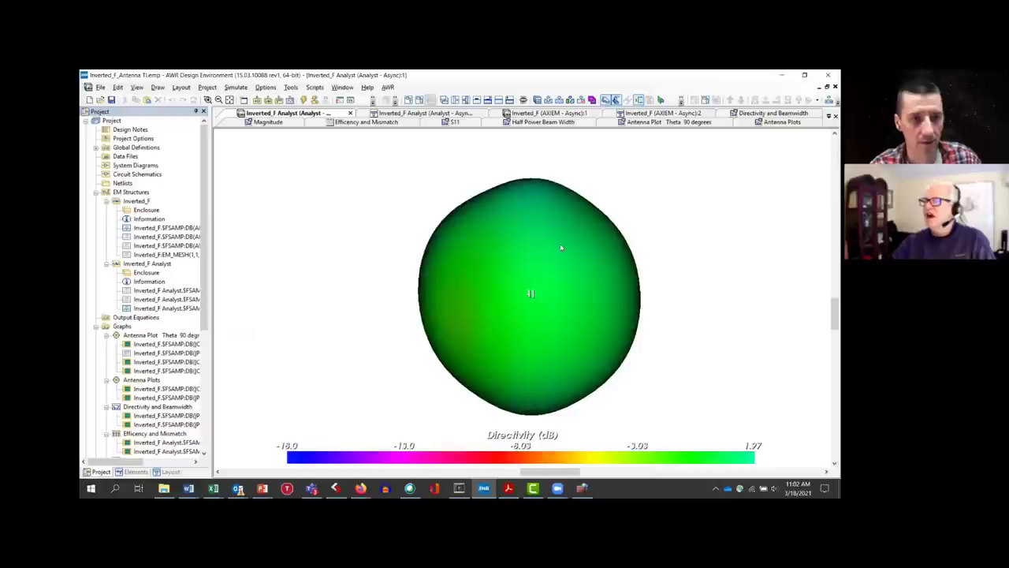
Rotate the 3D directivity pattern to examine its shape from several sides, finishing with the deep null facing the viewer
{"action": "left_click_drag", "start_coordinate": [561, 248], "coordinate": [427, 349]}
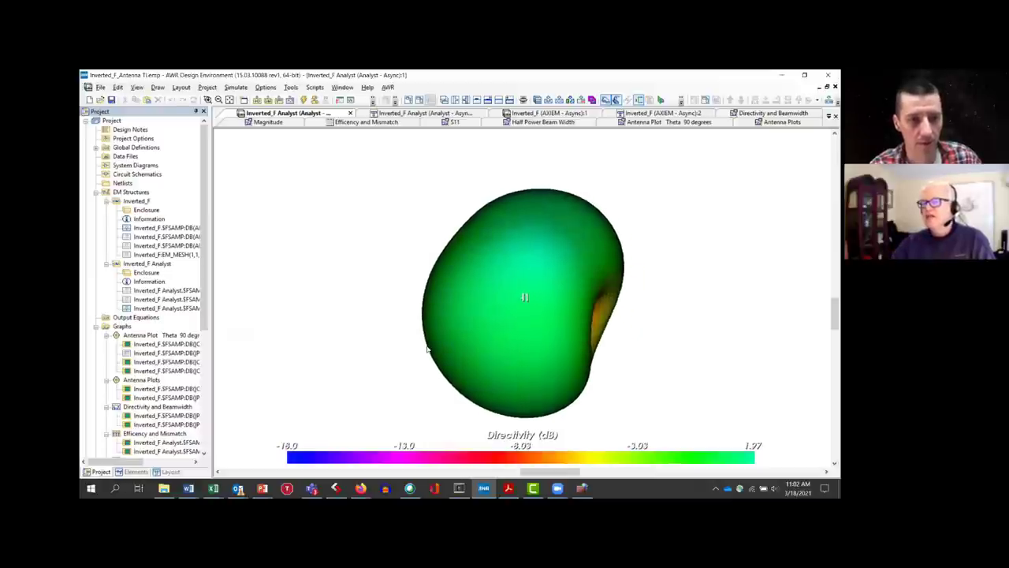
{"action": "left_click_drag", "start_coordinate": [521, 351], "coordinate": [420, 344]}
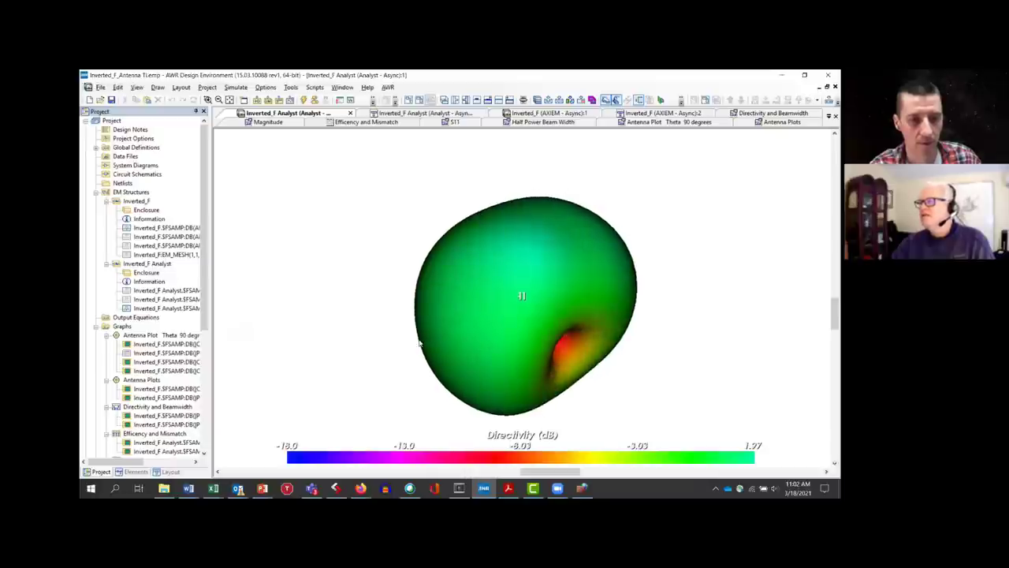
{"action": "left_click_drag", "start_coordinate": [551, 279], "coordinate": [584, 347]}
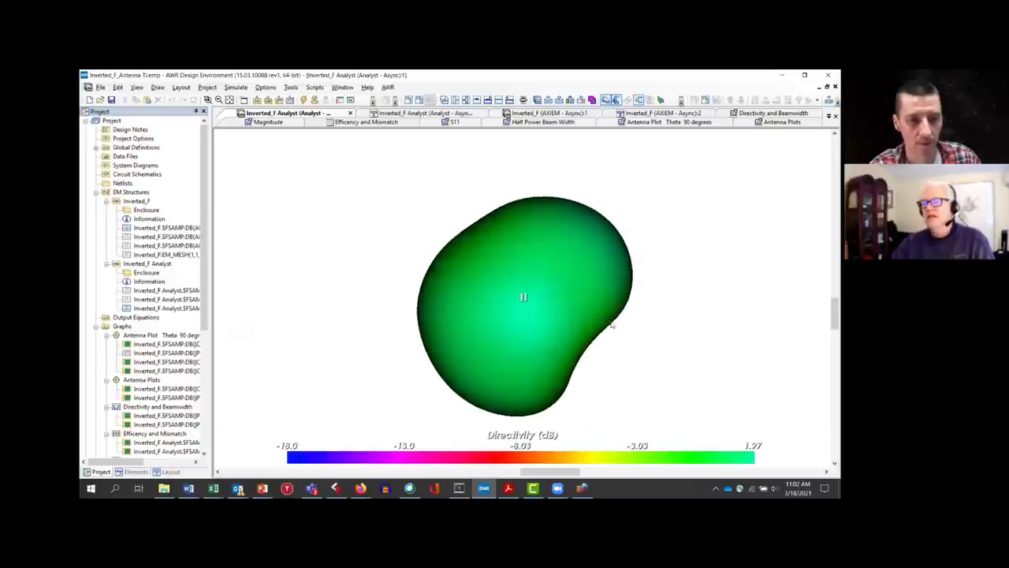
{"action": "left_click_drag", "start_coordinate": [517, 377], "coordinate": [597, 329]}
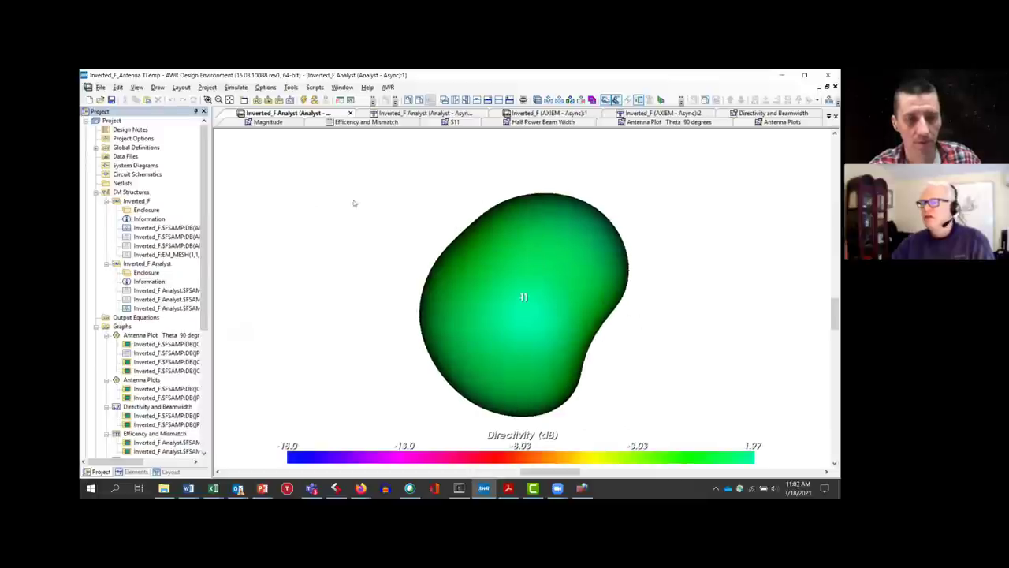
{"action": "left_click_drag", "start_coordinate": [452, 248], "coordinate": [452, 309]}
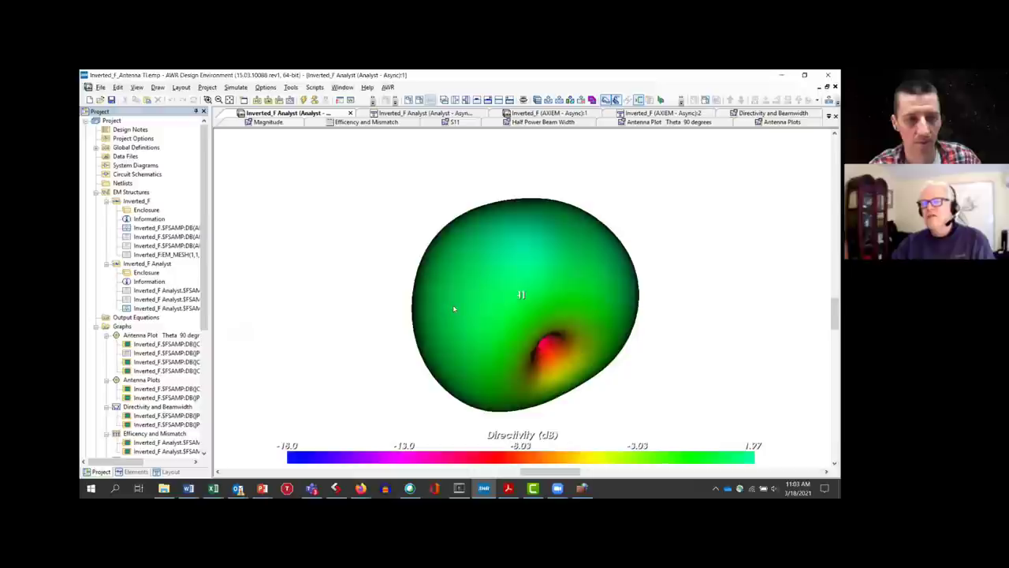
{"action": "left_click_drag", "start_coordinate": [555, 287], "coordinate": [526, 230]}
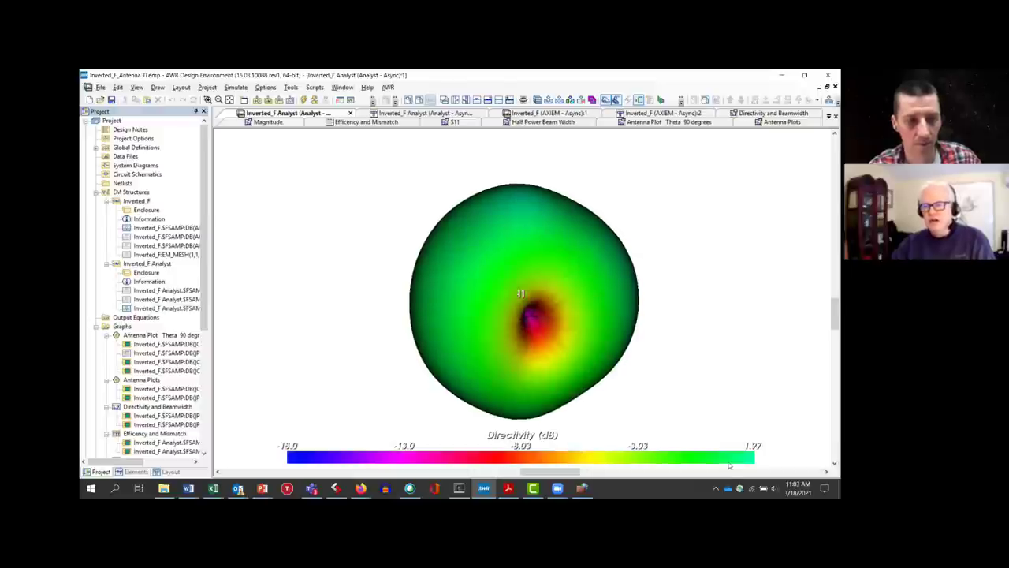
{"action": "left_click_drag", "start_coordinate": [552, 382], "coordinate": [538, 358]}
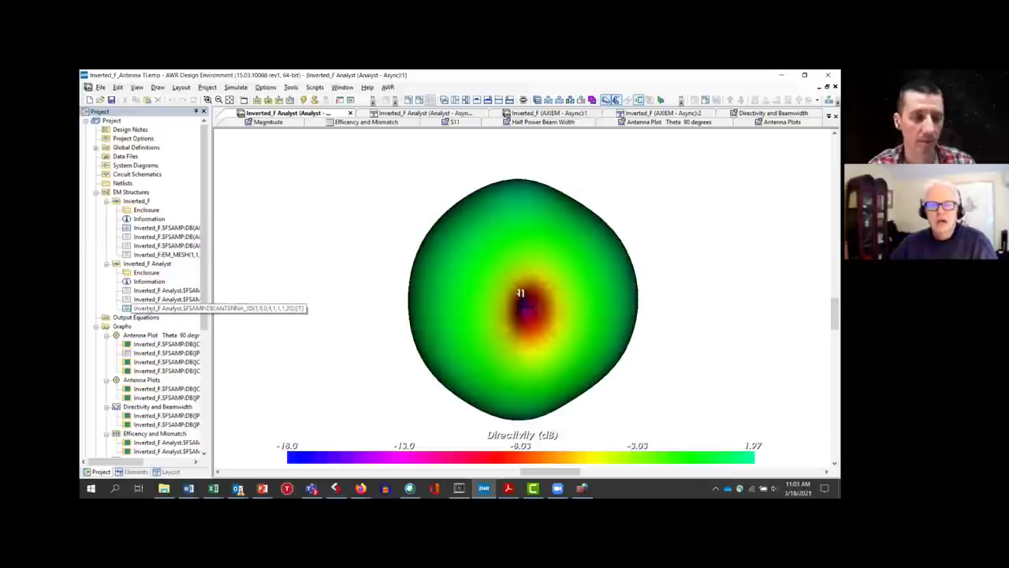
Disable the third ANTENNA_3D annotation of Inverted_F Analyst, check the first one's polarization setting, and enable that E_Theta pattern instead
{"action": "right_click", "coordinate": [161, 309]}
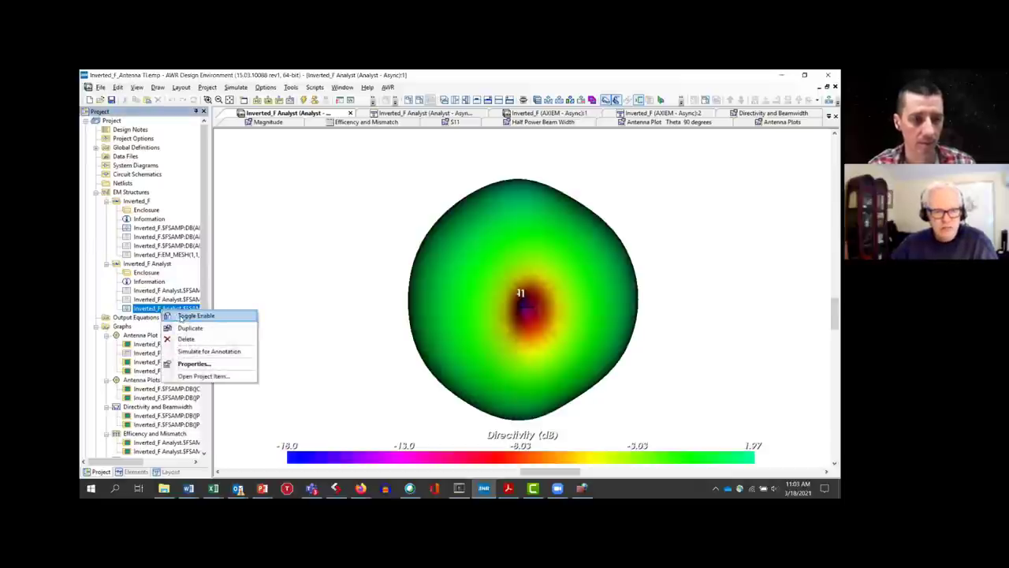
{"action": "left_click", "coordinate": [180, 318]}
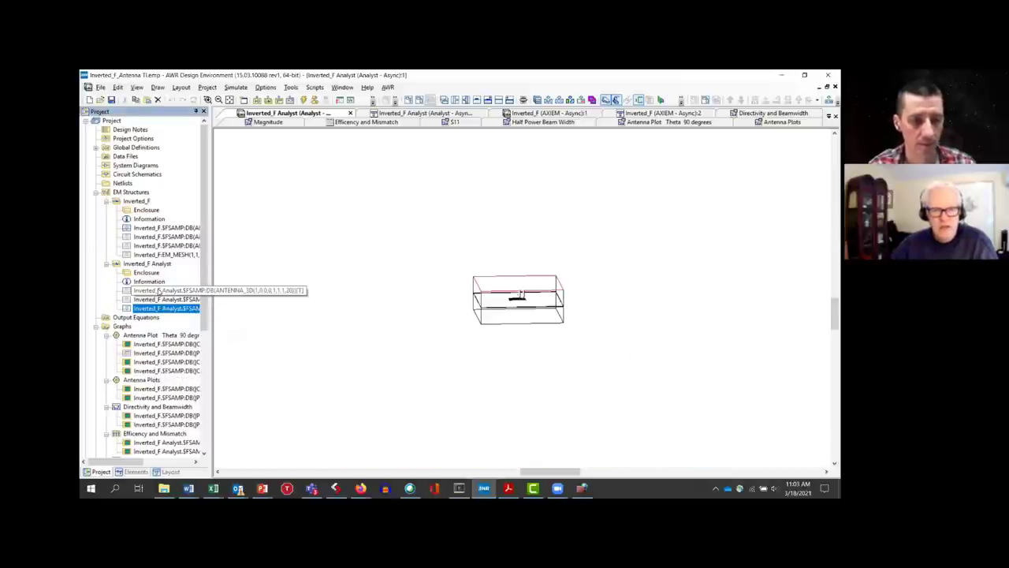
{"action": "double_click", "coordinate": [159, 290]}
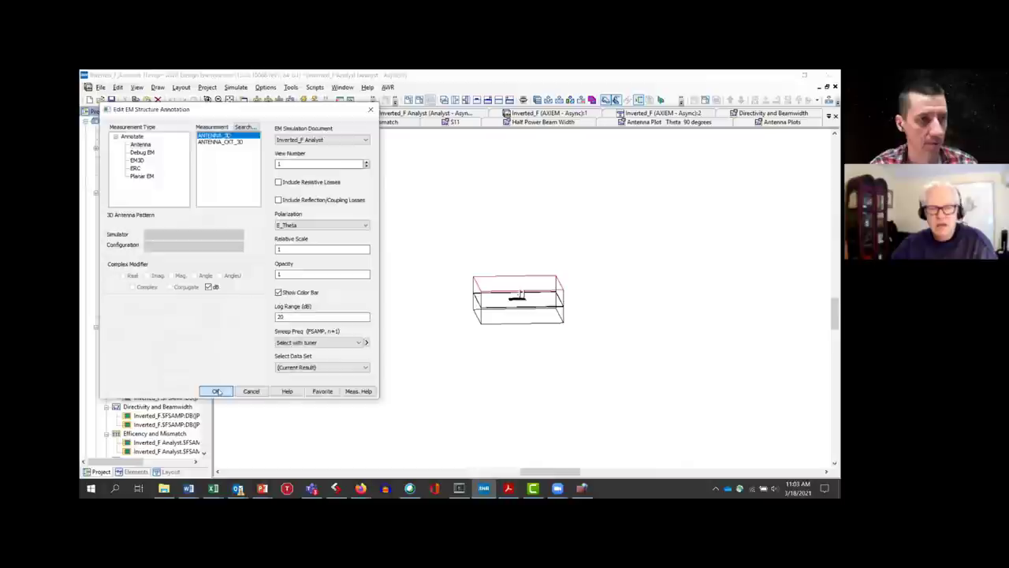
{"action": "left_click", "coordinate": [214, 391]}
{"action": "right_click", "coordinate": [178, 291]}
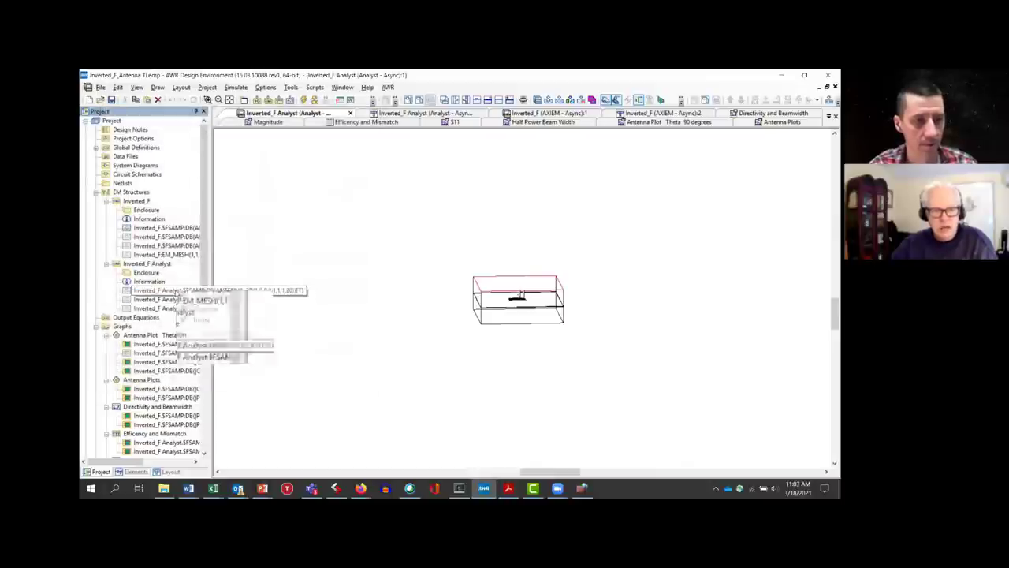
{"action": "left_click", "coordinate": [206, 296]}
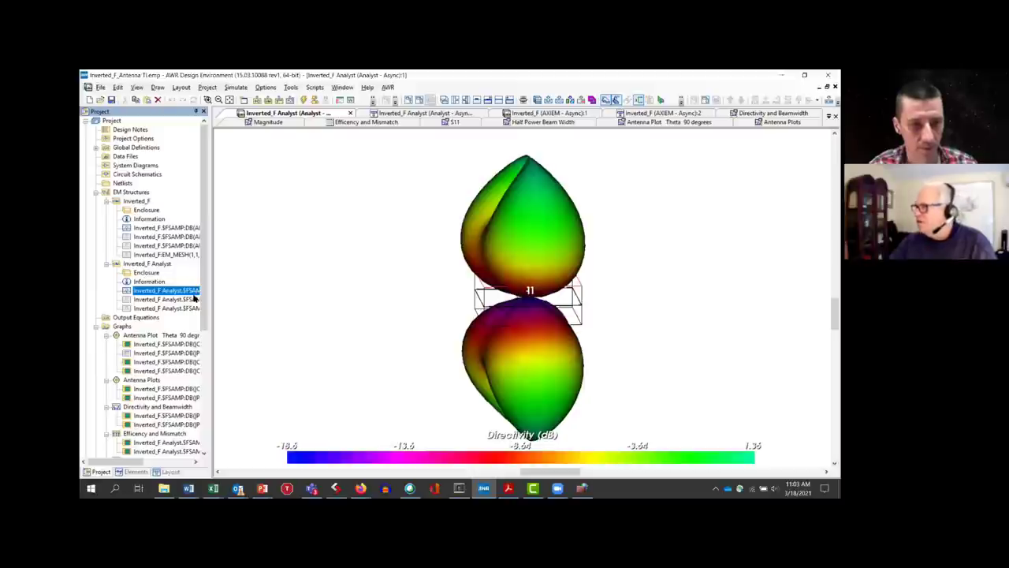
Rotate the E_Theta directivity pattern to examine its two lobes relative to the simulation box
{"action": "left_click_drag", "start_coordinate": [417, 320], "coordinate": [473, 319]}
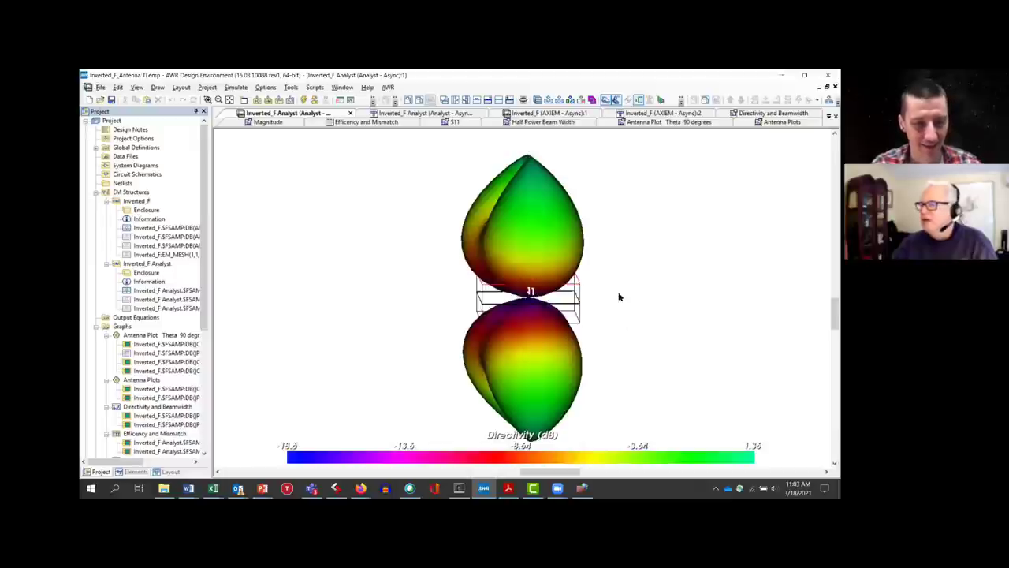
{"action": "left_click_drag", "start_coordinate": [606, 329], "coordinate": [613, 271]}
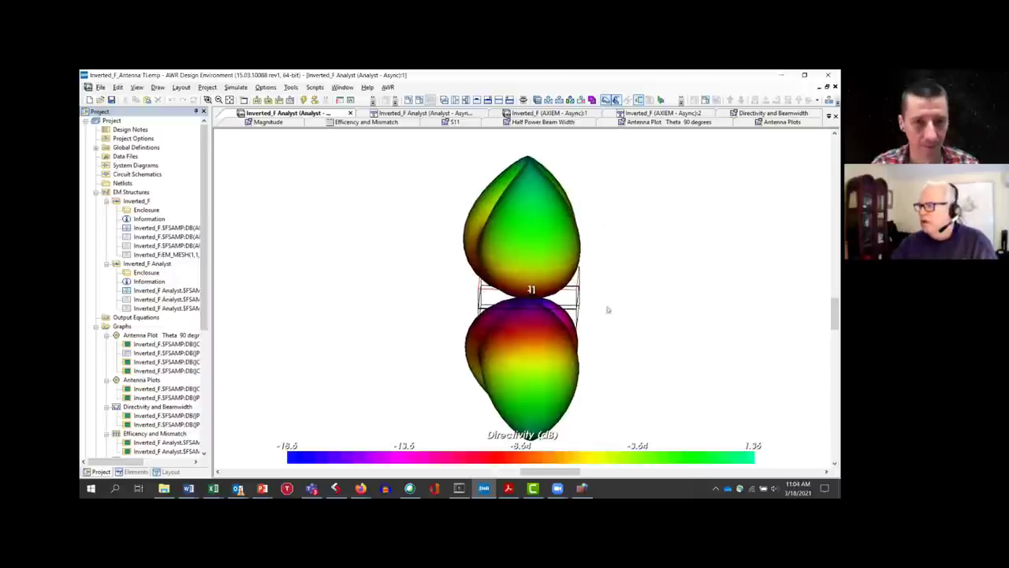
{"action": "left_click_drag", "start_coordinate": [588, 288], "coordinate": [612, 293]}
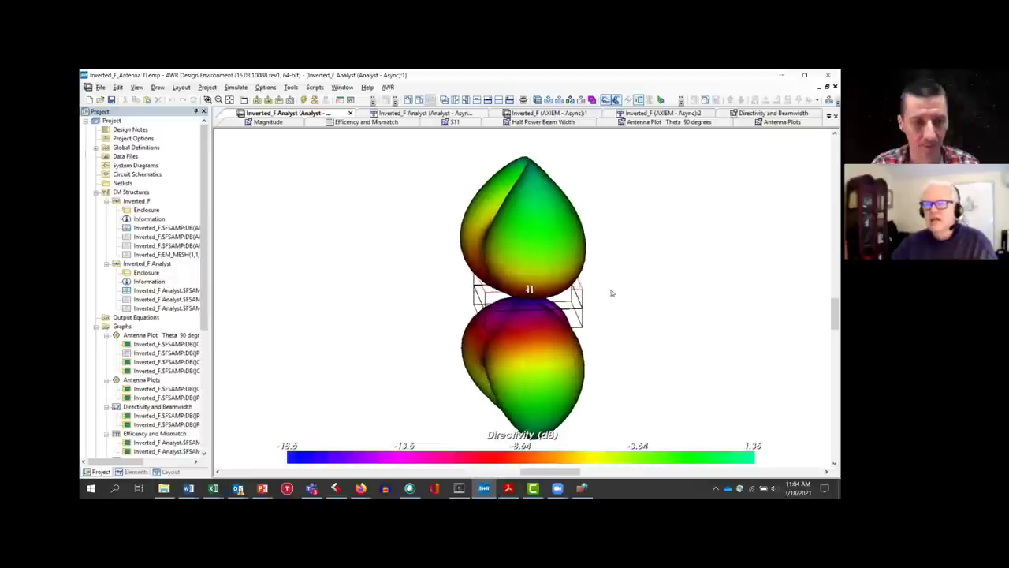
Replace the E_Theta pattern with the second ANTENNA_3D annotation of Inverted_F Analyst and rotate it to examine its creased null
{"action": "right_click", "coordinate": [154, 292]}
{"action": "left_click", "coordinate": [162, 299]}
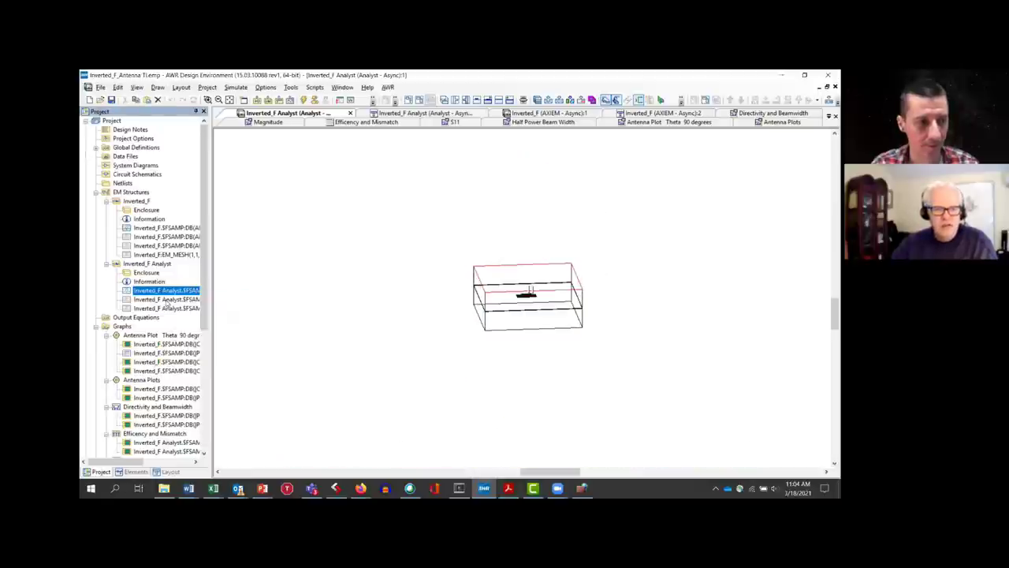
{"action": "right_click", "coordinate": [165, 301]}
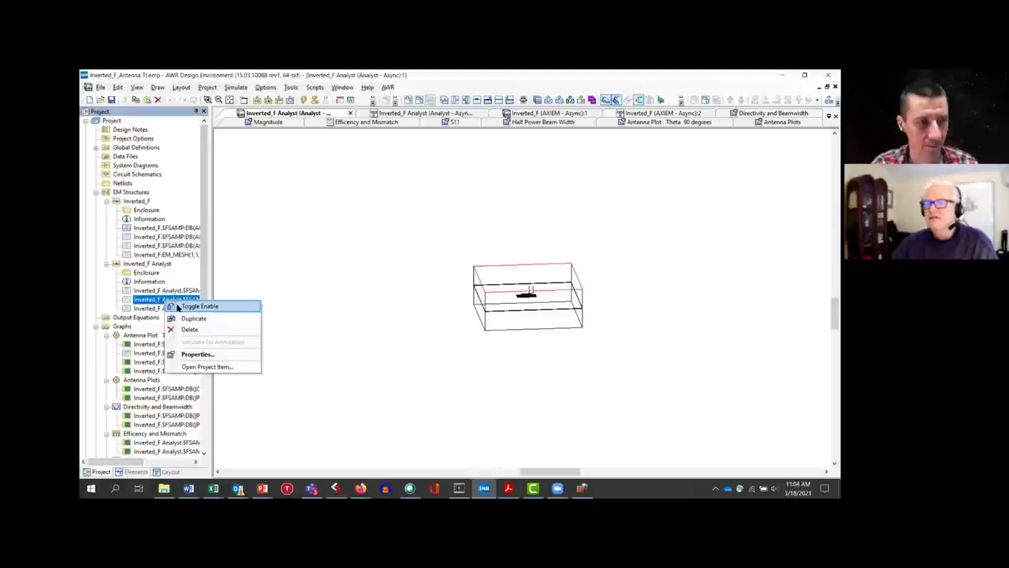
{"action": "left_click", "coordinate": [180, 306]}
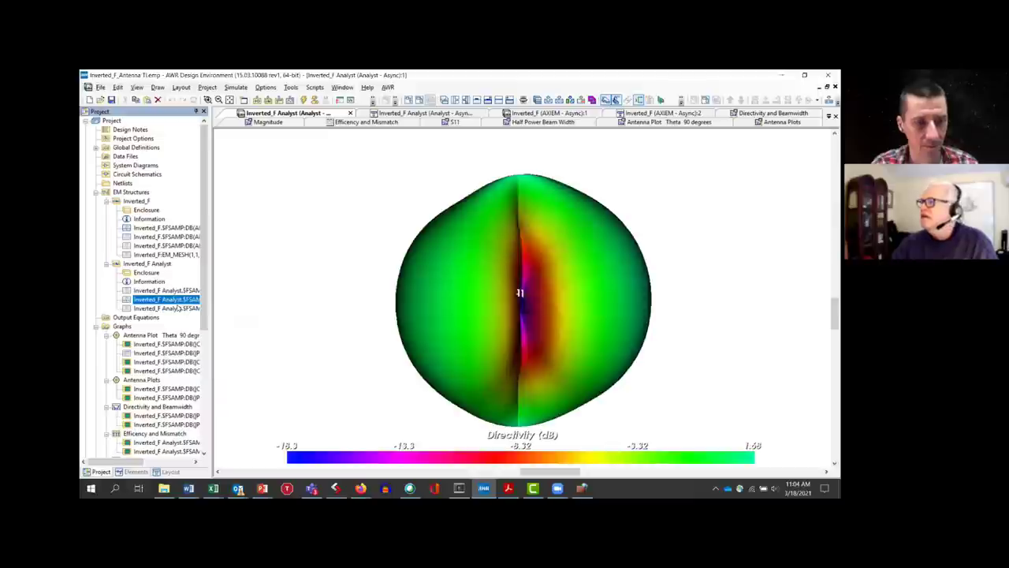
{"action": "left_click_drag", "start_coordinate": [510, 314], "coordinate": [529, 347]}
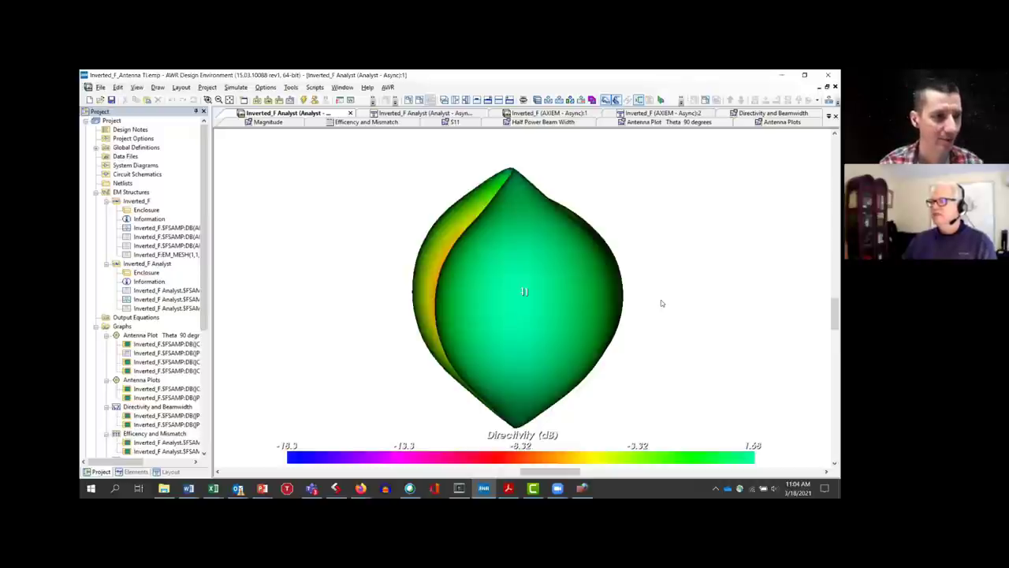
{"action": "left_click_drag", "start_coordinate": [655, 307], "coordinate": [604, 328]}
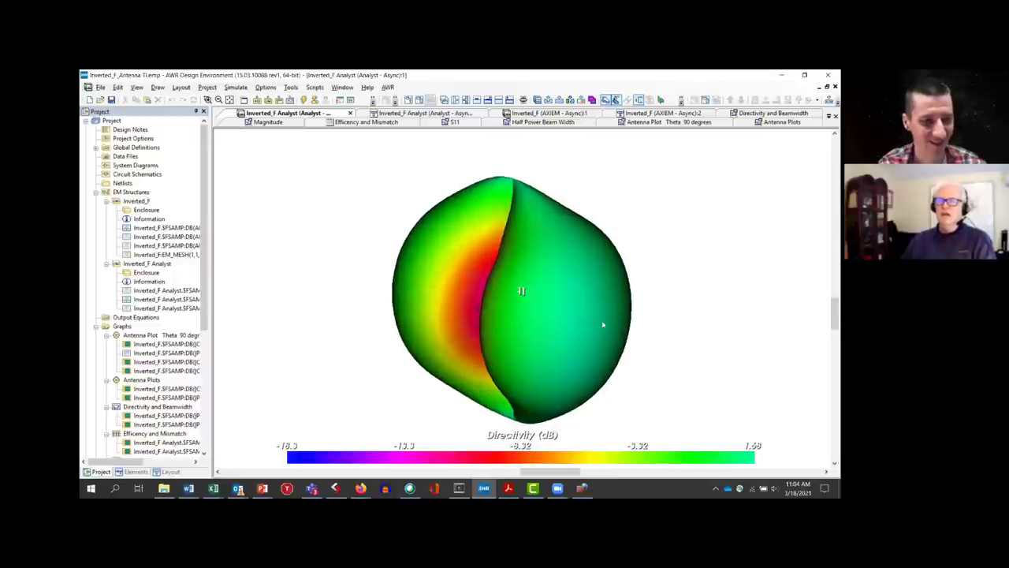
{"action": "left_click_drag", "start_coordinate": [567, 301], "coordinate": [571, 313]}
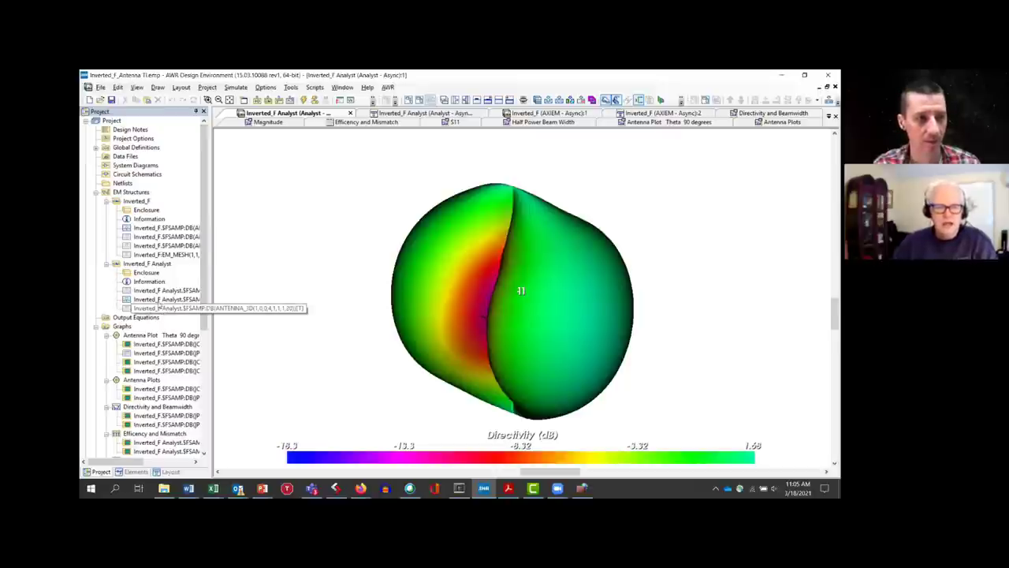
Switch back from the second ANTENNA_3D annotation to the E_Theta pattern and rotate it slightly for comparison
{"action": "right_click", "coordinate": [167, 300]}
{"action": "left_click", "coordinate": [177, 308]}
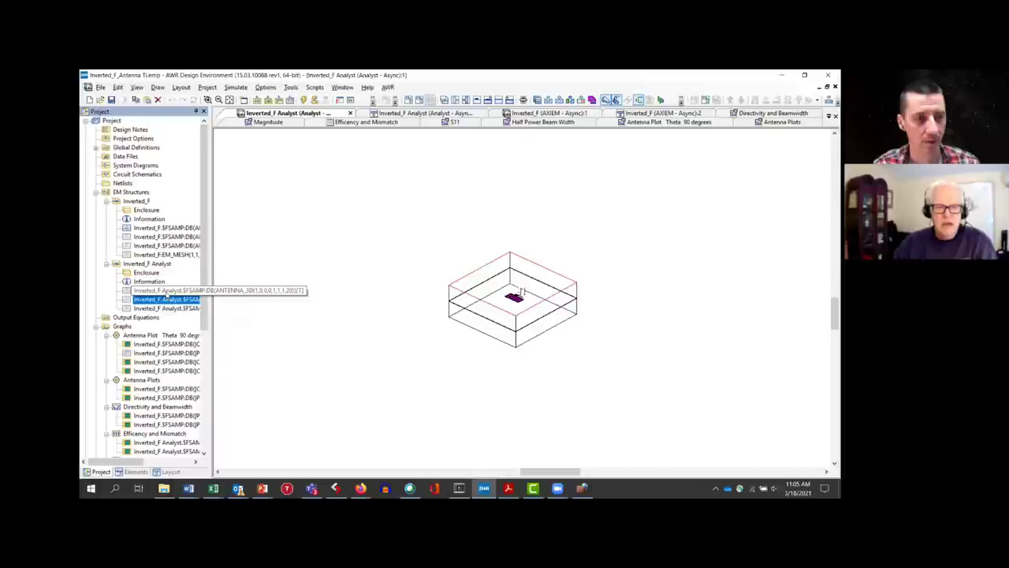
{"action": "right_click", "coordinate": [139, 291]}
{"action": "left_click", "coordinate": [178, 299]}
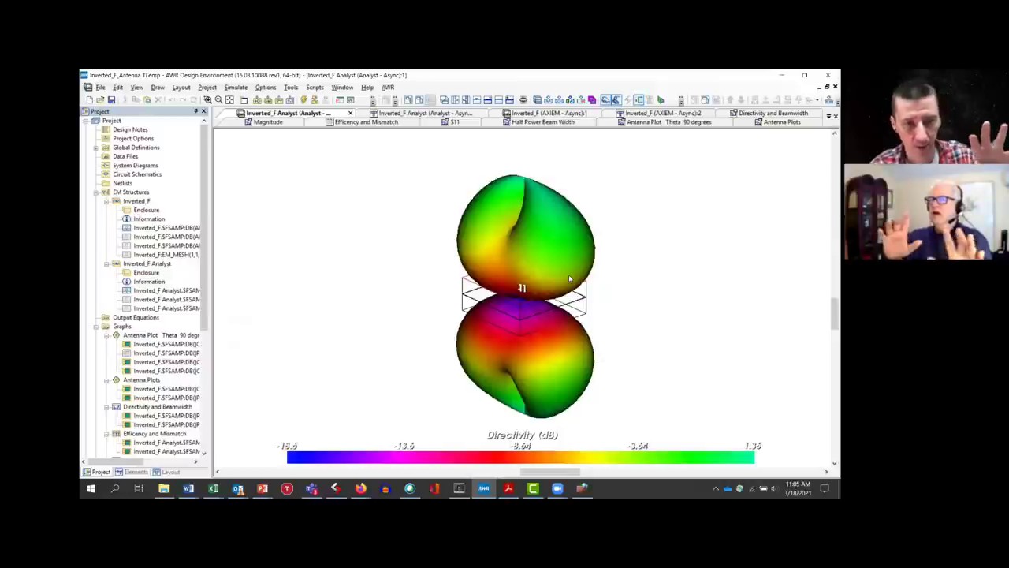
{"action": "left_click_drag", "start_coordinate": [575, 278], "coordinate": [516, 287]}
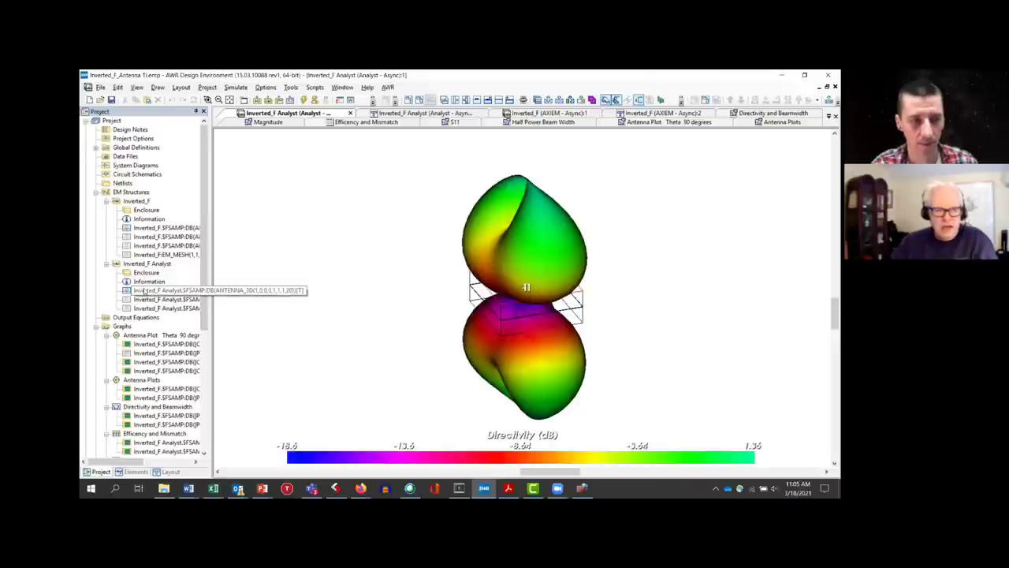
Disable the E_Theta pattern, show the second ANTENNA_3D annotation again, and rotate it to view the crease from the side
{"action": "right_click", "coordinate": [147, 291]}
{"action": "left_click", "coordinate": [155, 294]}
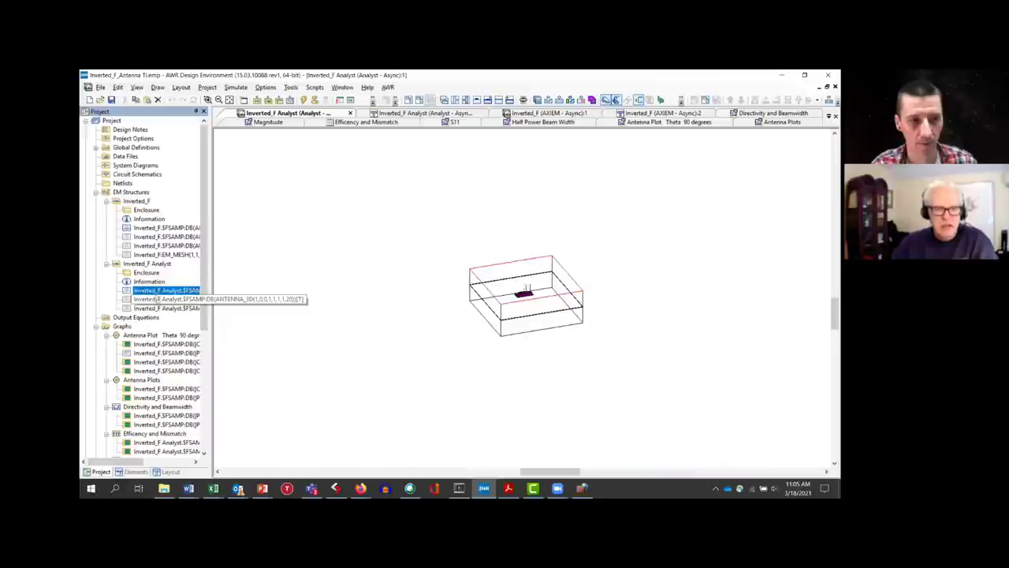
{"action": "right_click", "coordinate": [159, 301]}
{"action": "left_click", "coordinate": [174, 307]}
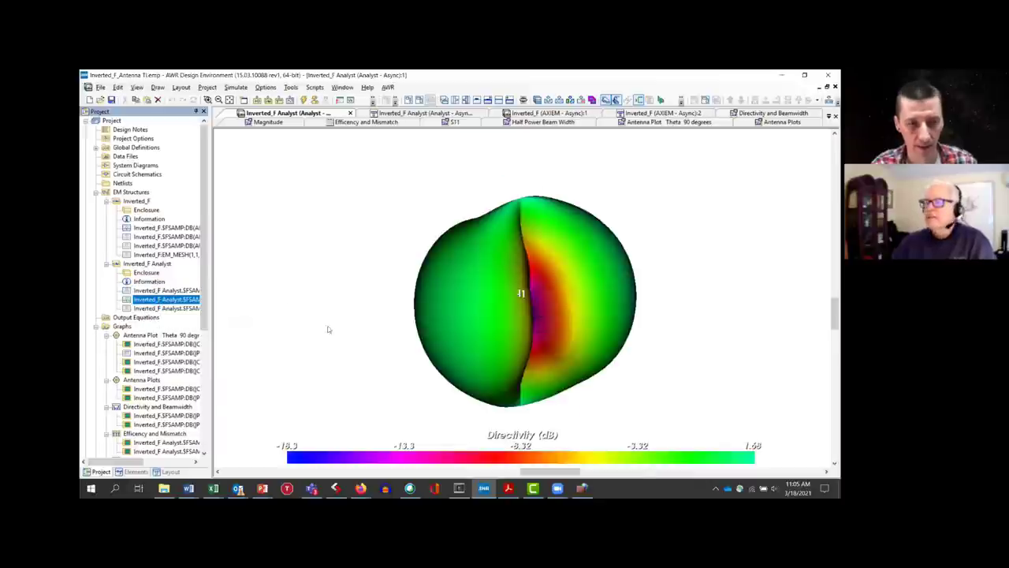
{"action": "left_click_drag", "start_coordinate": [493, 367], "coordinate": [623, 354]}
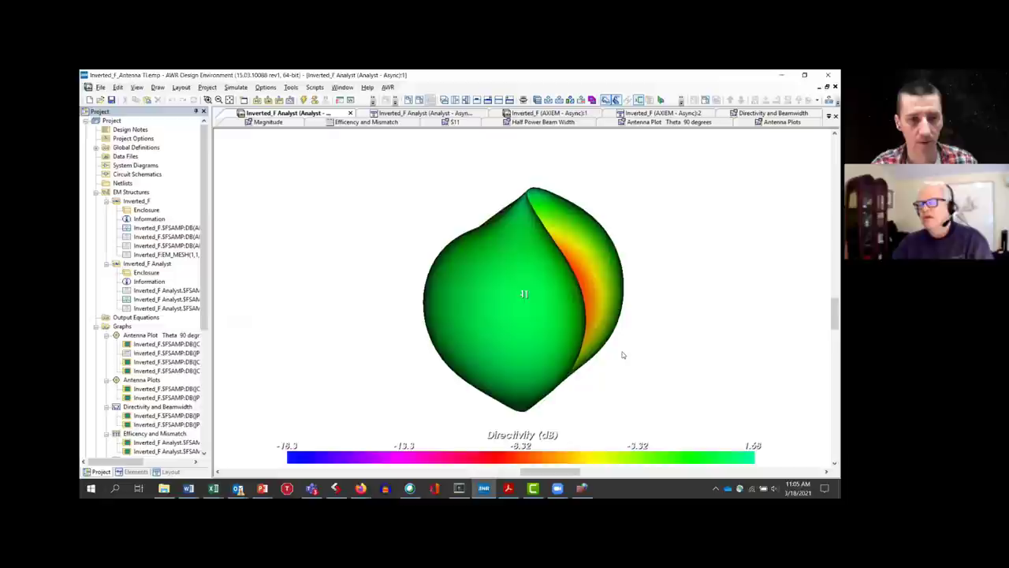
{"action": "left_click_drag", "start_coordinate": [524, 353], "coordinate": [476, 350]}
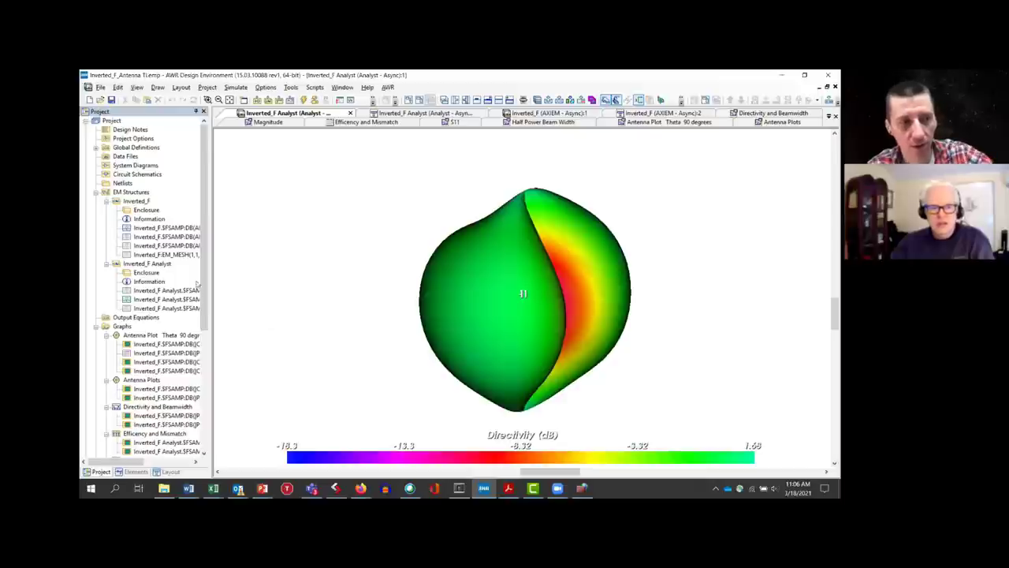
Disable the second ANTENNA_3D annotation and enable the third one under Inverted_F Analyst
{"action": "right_click", "coordinate": [158, 302]}
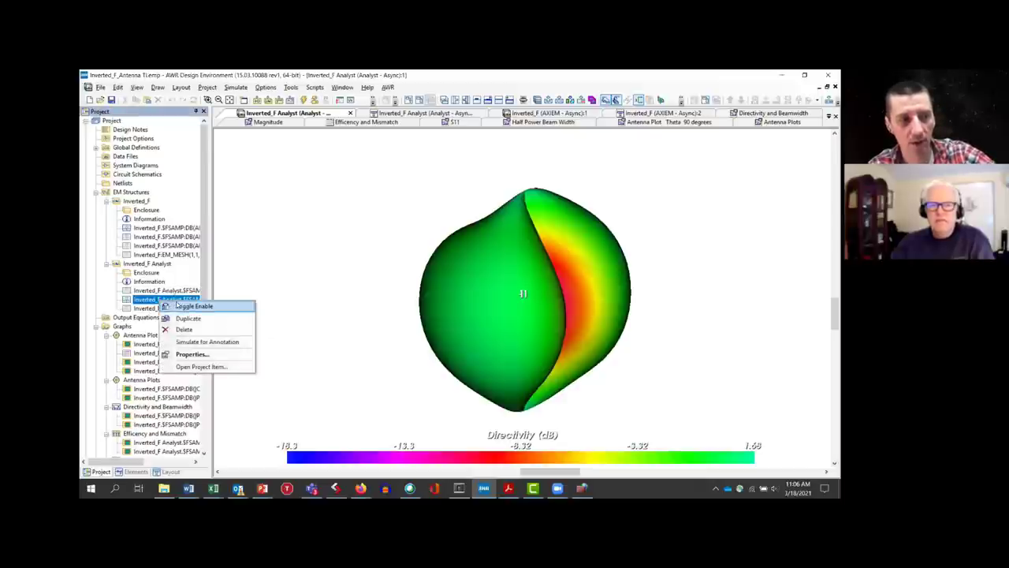
{"action": "left_click", "coordinate": [190, 306]}
{"action": "right_click", "coordinate": [169, 309]}
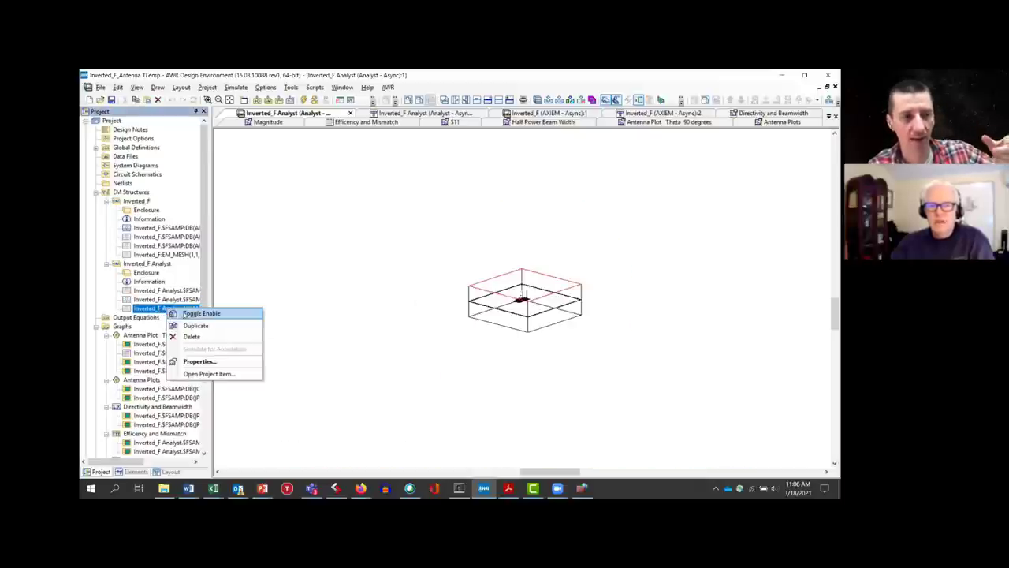
{"action": "left_click", "coordinate": [189, 313]}
Rotate the third annotation's directivity pattern back and forth to examine its null and the surrounding surface
{"action": "left_click_drag", "start_coordinate": [444, 346], "coordinate": [517, 356]}
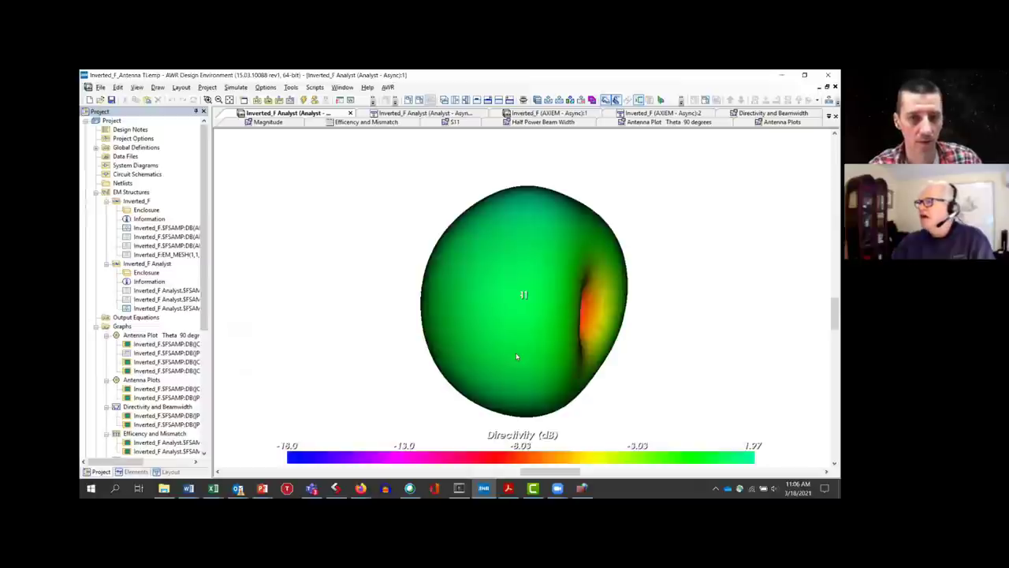
{"action": "left_click_drag", "start_coordinate": [516, 356], "coordinate": [479, 356]}
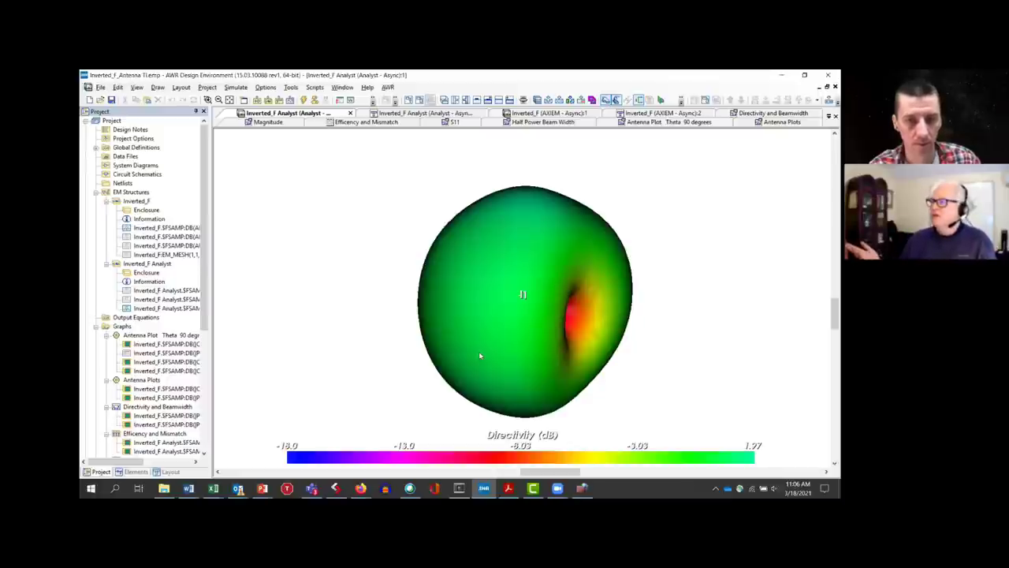
{"action": "mouse_move", "coordinate": [490, 333]}
{"action": "left_mouse_down"}
{"action": "mouse_move", "coordinate": [715, 361]}
{"action": "mouse_move", "coordinate": [511, 355]}
{"action": "mouse_move", "coordinate": [702, 351]}
{"action": "mouse_move", "coordinate": [608, 342]}
{"action": "mouse_move", "coordinate": [523, 318]}
{"action": "mouse_move", "coordinate": [643, 323]}
{"action": "mouse_move", "coordinate": [473, 343]}
{"action": "left_mouse_up"}
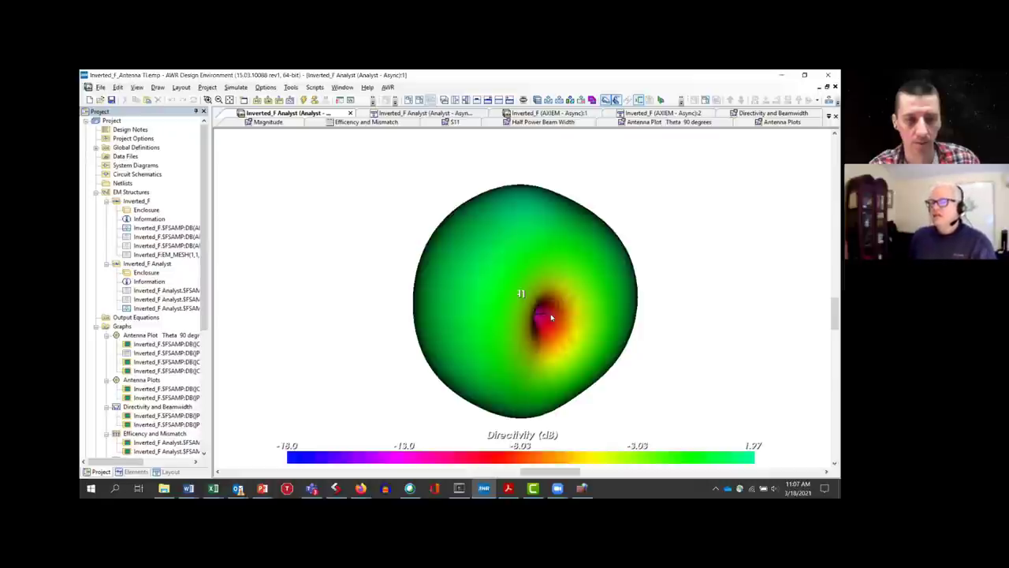
{"action": "left_click_drag", "start_coordinate": [529, 337], "coordinate": [428, 338]}
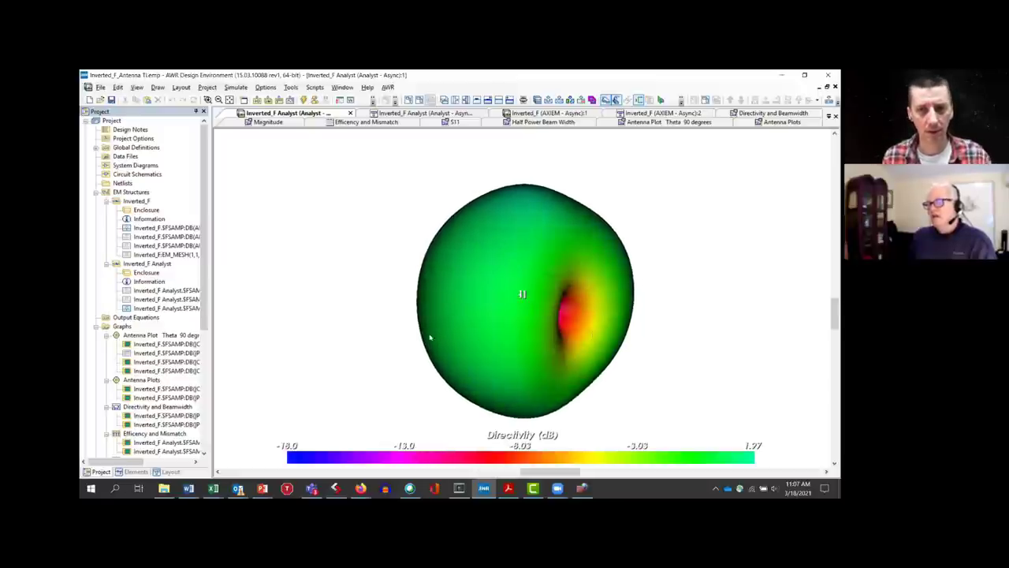
{"action": "left_click_drag", "start_coordinate": [328, 340], "coordinate": [433, 341]}
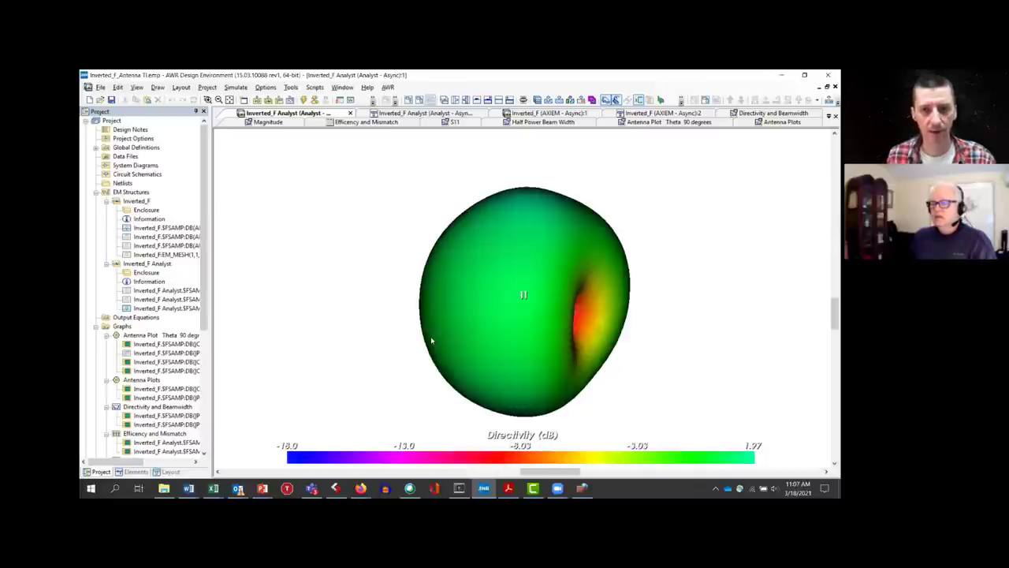
Tilt the third annotation's directivity pattern slightly to view its null from neighbouring angles
{"action": "left_click_drag", "start_coordinate": [534, 342], "coordinate": [607, 331]}
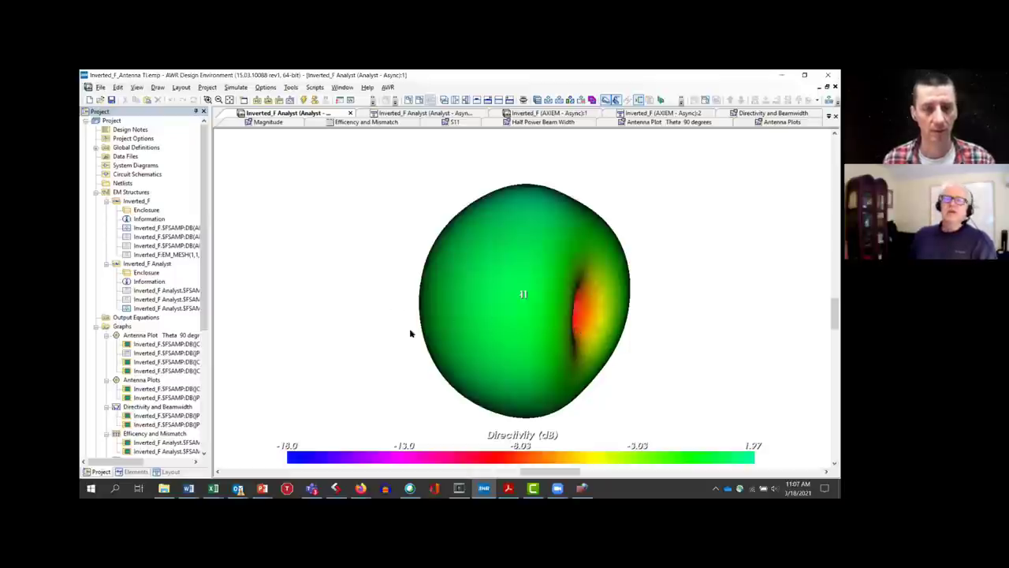
{"action": "mouse_move", "coordinate": [462, 336]}
{"action": "left_mouse_down"}
{"action": "mouse_move", "coordinate": [474, 333]}
{"action": "mouse_move", "coordinate": [466, 328]}
{"action": "left_mouse_up"}
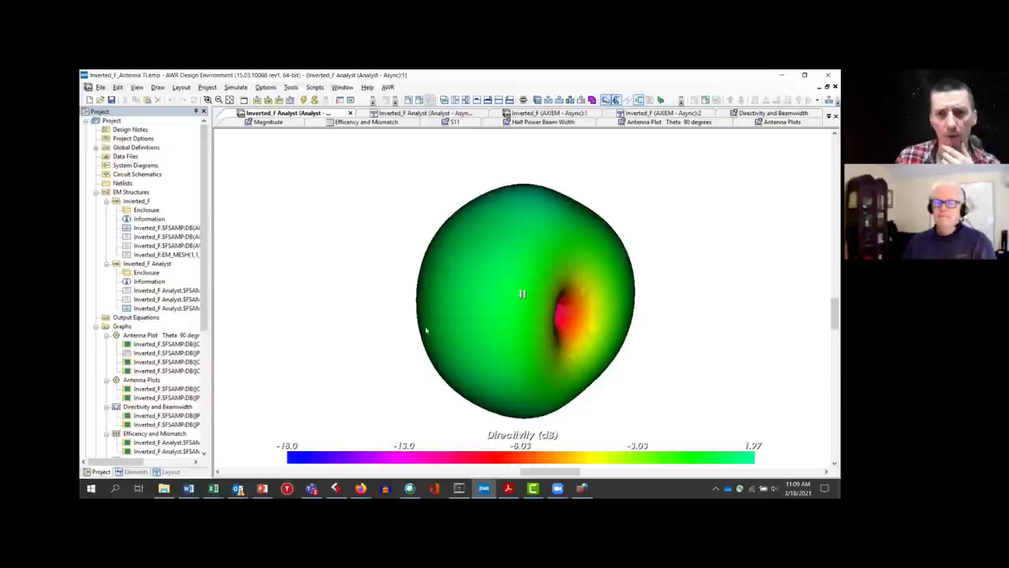
{"action": "left_click_drag", "start_coordinate": [484, 342], "coordinate": [464, 364]}
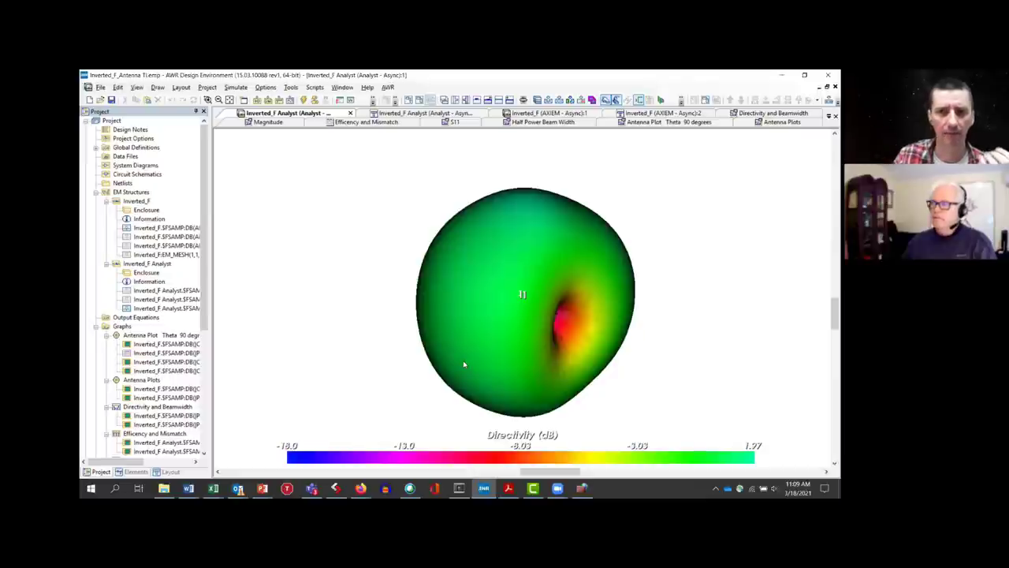
{"action": "mouse_move", "coordinate": [511, 359]}
{"action": "left_mouse_down"}
{"action": "mouse_move", "coordinate": [482, 363]}
{"action": "mouse_move", "coordinate": [482, 347]}
{"action": "mouse_move", "coordinate": [505, 354]}
{"action": "left_mouse_up"}
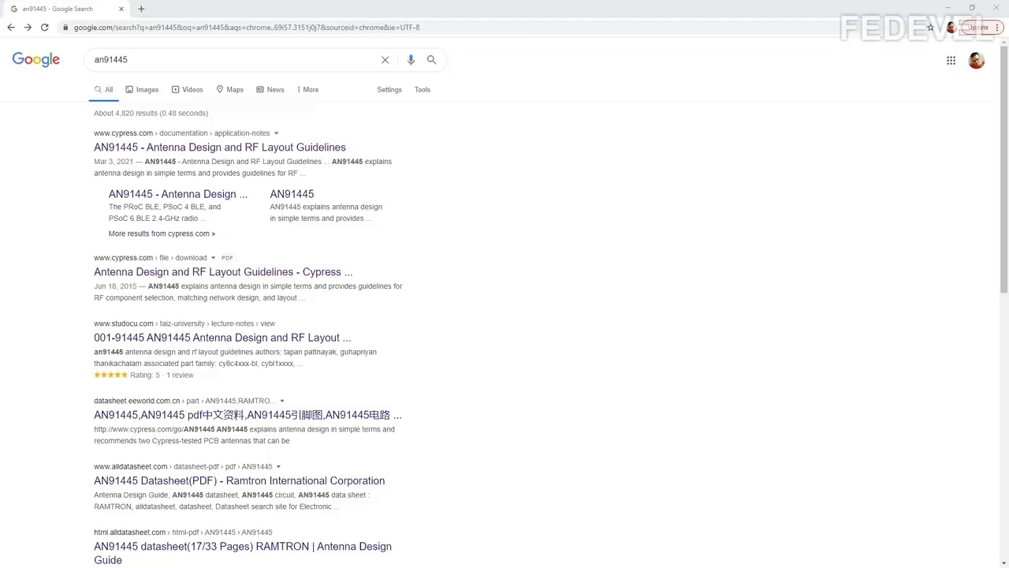
In the web browser, open Cypress's AN91445 Antenna Design and RF Layout Guidelines page from the search results and open its English PDF
{"action": "left_click", "coordinate": [210, 152]}
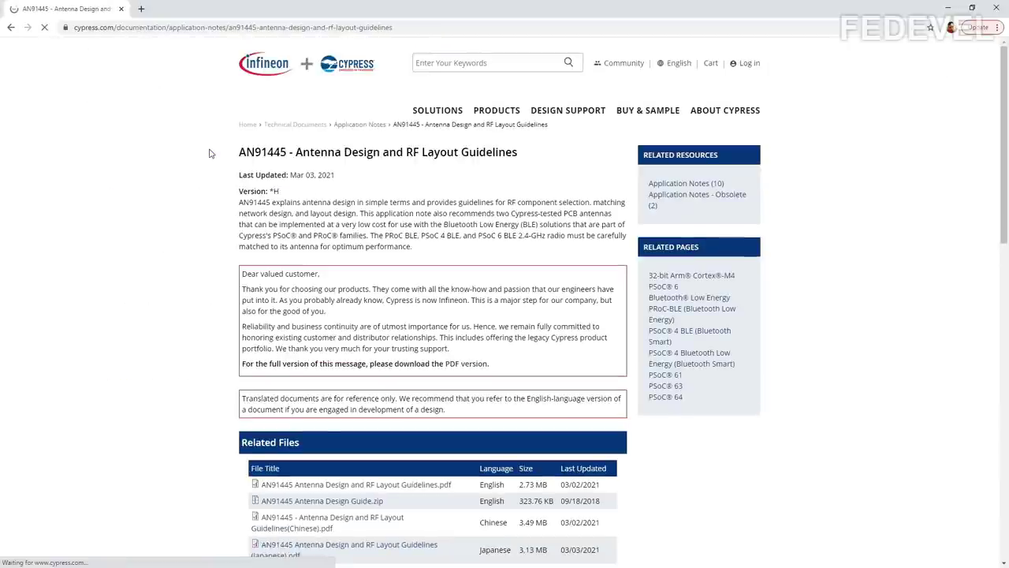
{"action": "scroll", "coordinate": [196, 148], "scroll_direction": "down", "scroll_amount": 3}
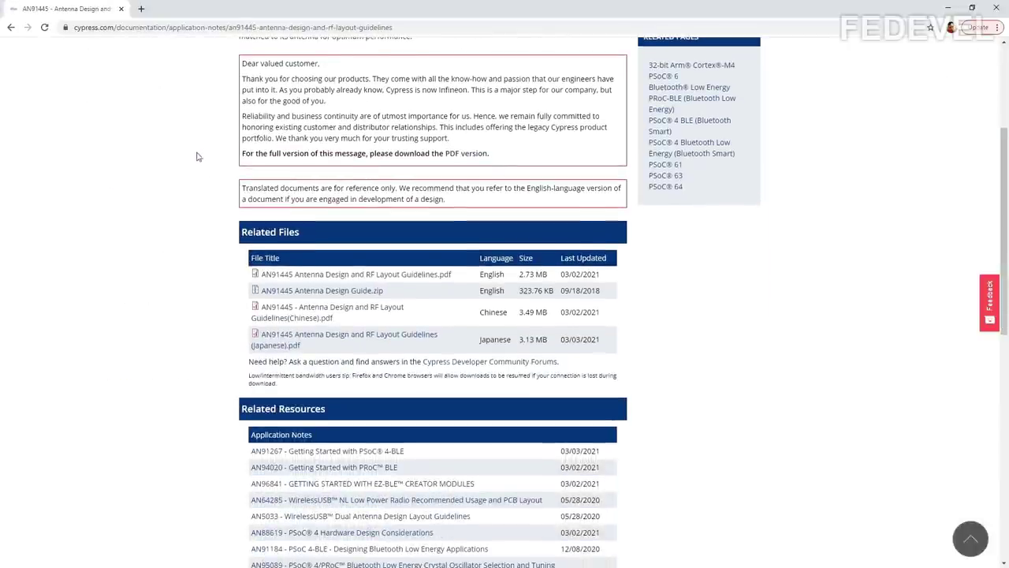
{"action": "left_click", "coordinate": [327, 279]}
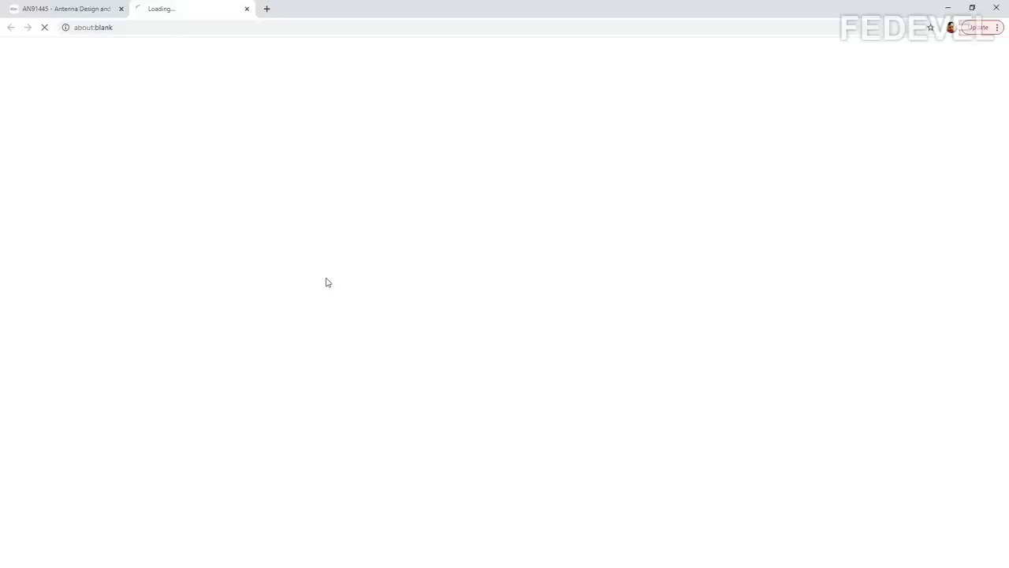
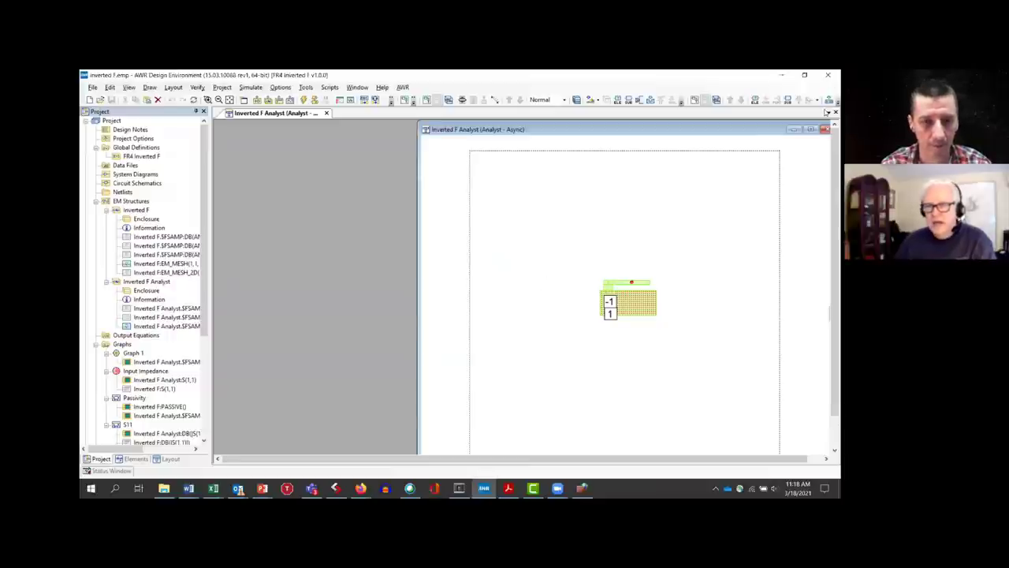
In AWR Design Environment, maximize the Inverted F Analyst layout window and zoom in on the complete antenna
{"action": "left_click", "coordinate": [811, 130]}
{"action": "right_click", "coordinate": [447, 155]}
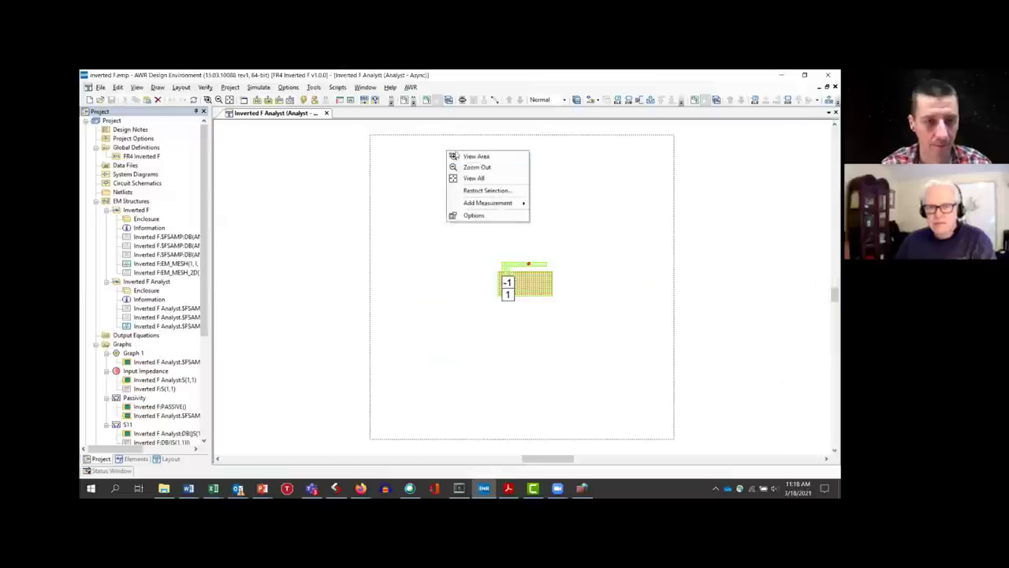
{"action": "left_click", "coordinate": [473, 157]}
{"action": "left_click_drag", "start_coordinate": [490, 254], "coordinate": [559, 309]}
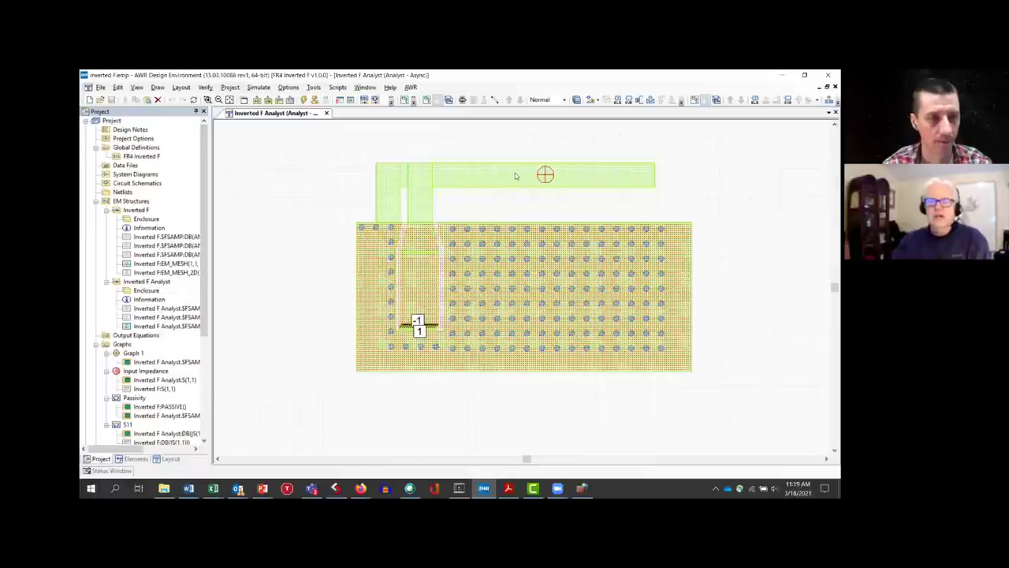
Zoom in on the port at the end of the antenna's feed line
{"action": "right_click", "coordinate": [314, 297]}
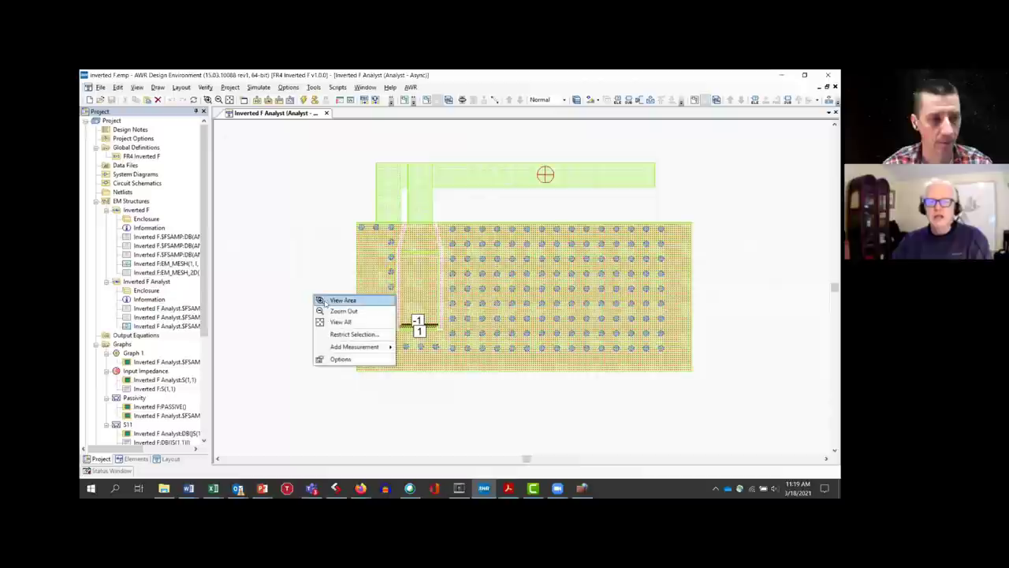
{"action": "left_click", "coordinate": [330, 300]}
{"action": "left_click_drag", "start_coordinate": [379, 318], "coordinate": [462, 351]}
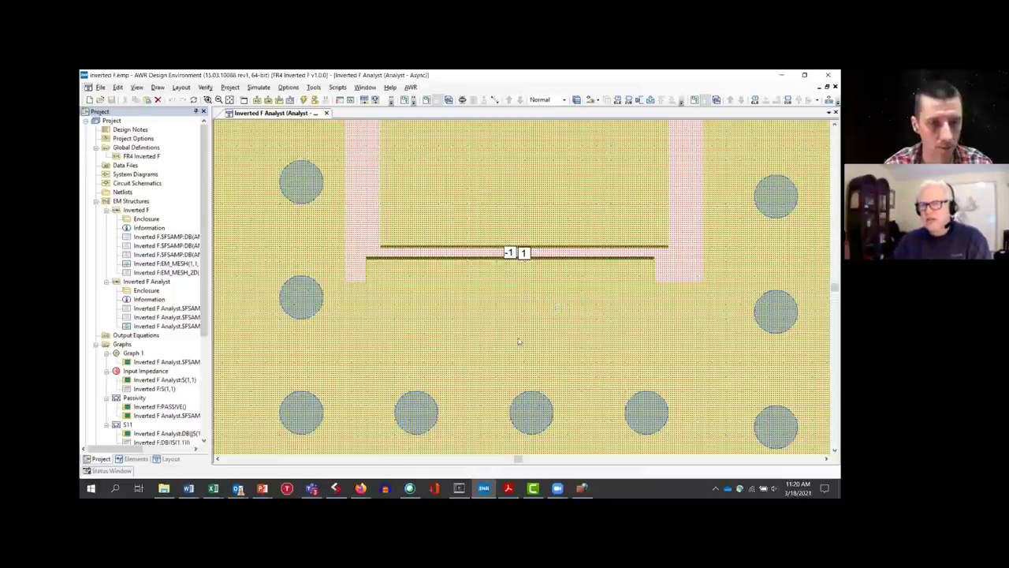
Open the 3D view of the Inverted F Analyst structure and enlarge the antenna with its via array
{"action": "key", "text": "ctrl+3"}
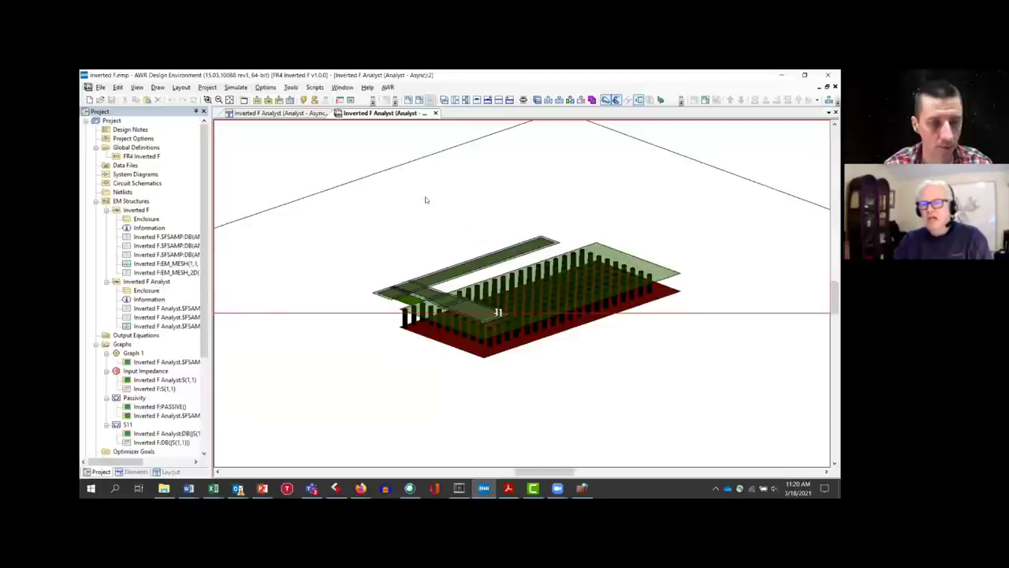
{"action": "right_click", "coordinate": [426, 199]}
{"action": "left_click", "coordinate": [449, 203]}
{"action": "left_click_drag", "start_coordinate": [350, 243], "coordinate": [610, 360]}
{"action": "right_click", "coordinate": [611, 359]}
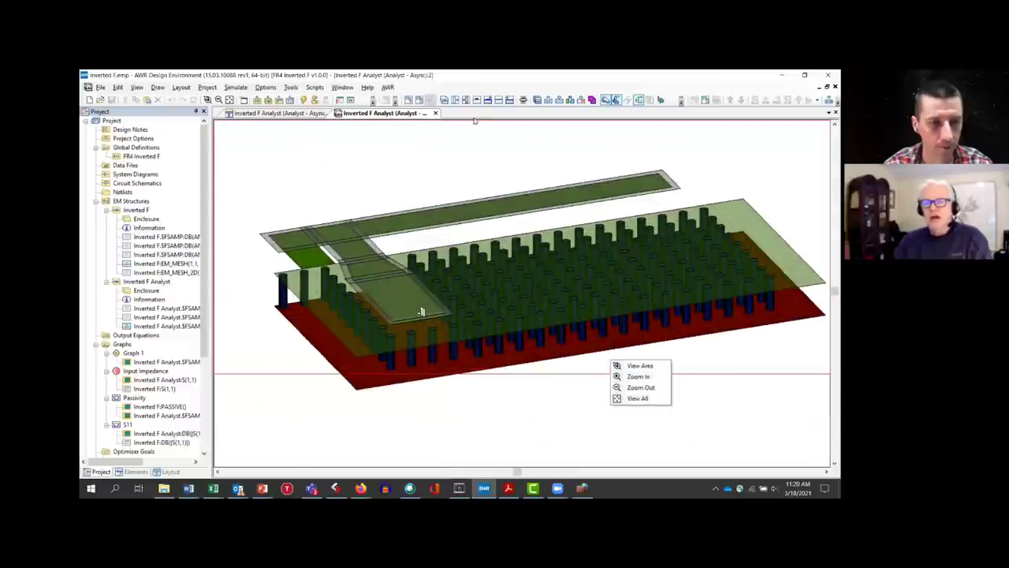
{"action": "left_click", "coordinate": [478, 162]}
Tilt the 3D model to look down on it, inspect the ground vias up close, and return to the full enclosure view
{"action": "left_click_drag", "start_coordinate": [478, 166], "coordinate": [478, 205]}
{"action": "scroll", "coordinate": [478, 205], "scroll_direction": "up", "scroll_amount": 3}
{"action": "right_click", "coordinate": [552, 191]}
{"action": "key", "text": "Escape"}
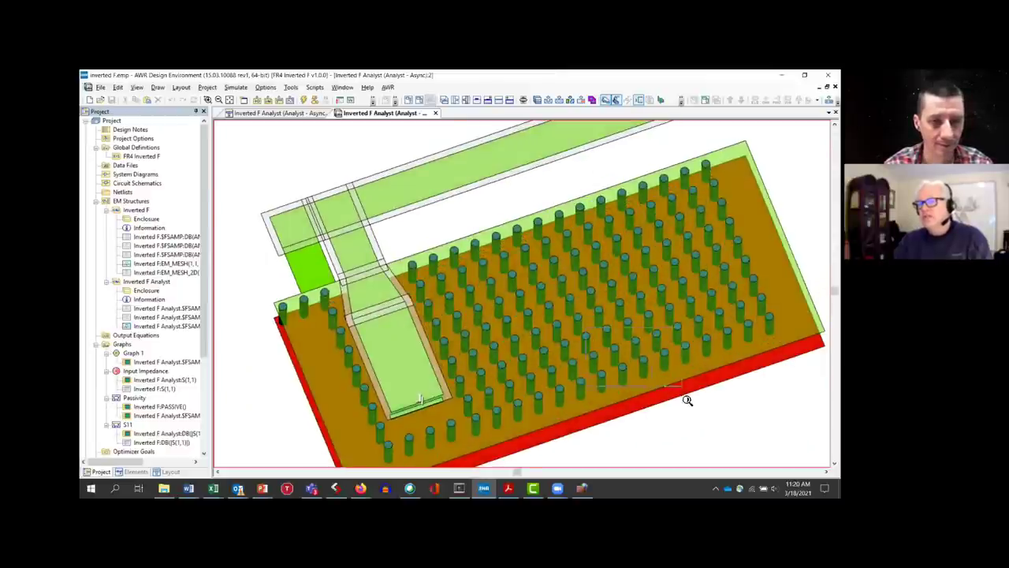
{"action": "scroll", "coordinate": [683, 398], "scroll_direction": "up", "scroll_amount": 5}
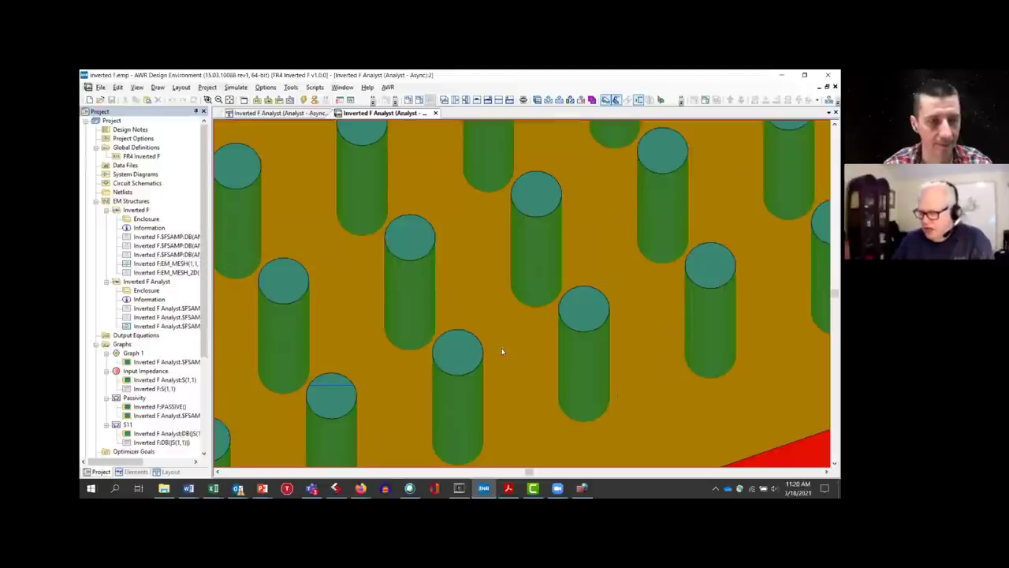
{"action": "scroll", "coordinate": [502, 348], "scroll_direction": "down", "scroll_amount": 10}
{"action": "left_click_drag", "start_coordinate": [501, 349], "coordinate": [363, 292]}
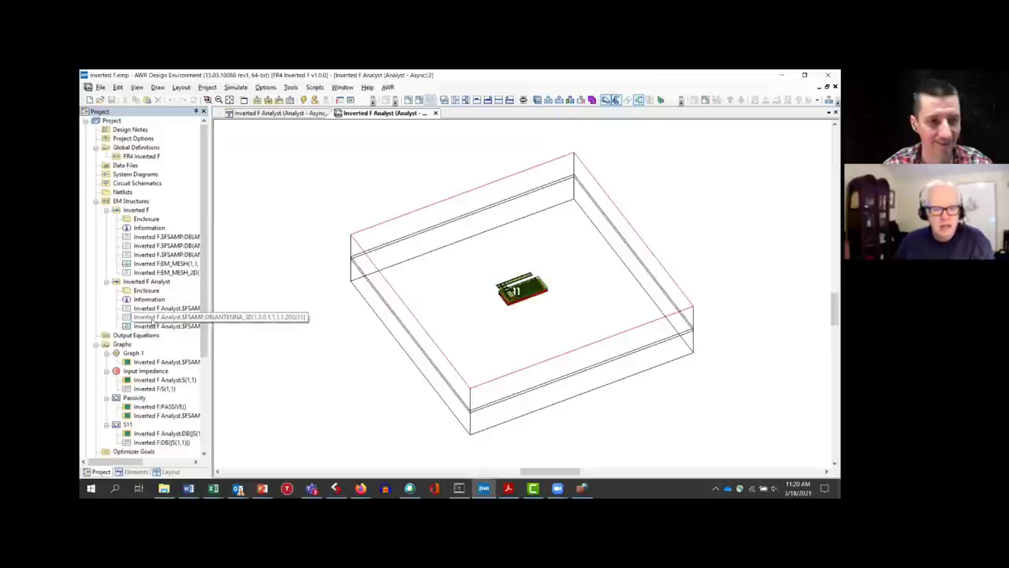
Check the polarization settings of the second and third ANTENNA_3D annotations under Inverted F Analyst without changing them
{"action": "right_click", "coordinate": [153, 323]}
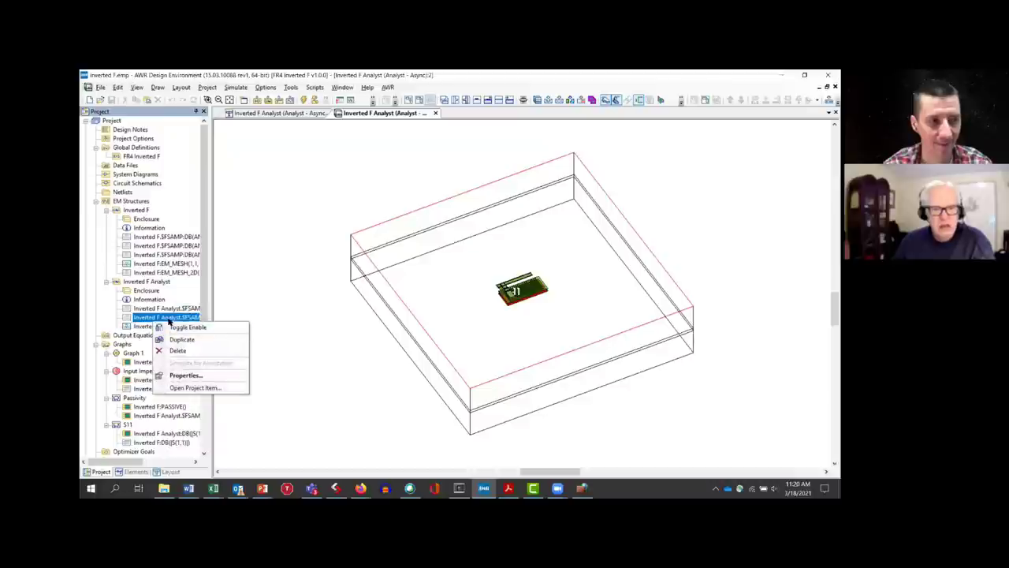
{"action": "key", "text": "Escape"}
{"action": "double_click", "coordinate": [156, 316]}
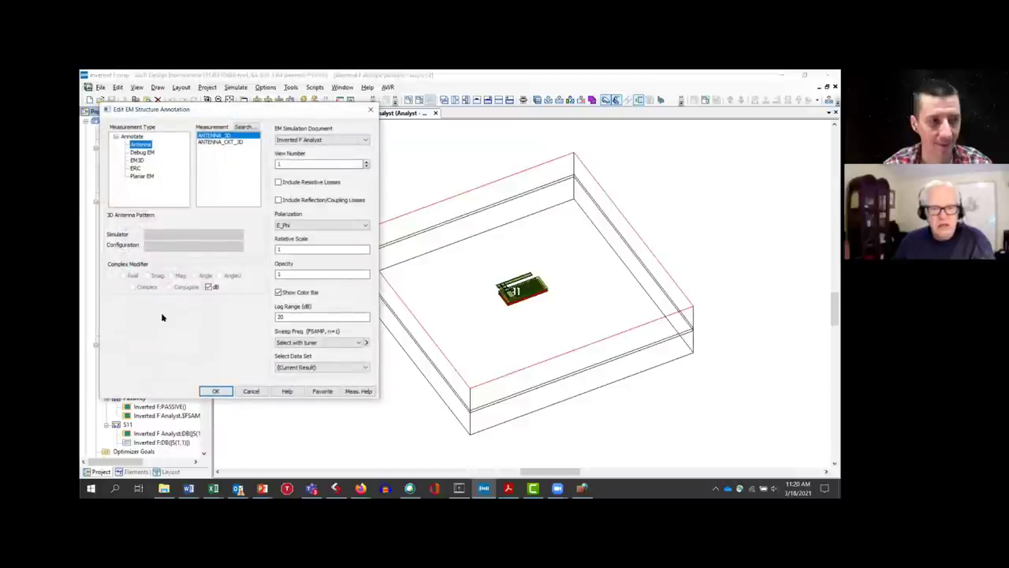
{"action": "left_click", "coordinate": [253, 391]}
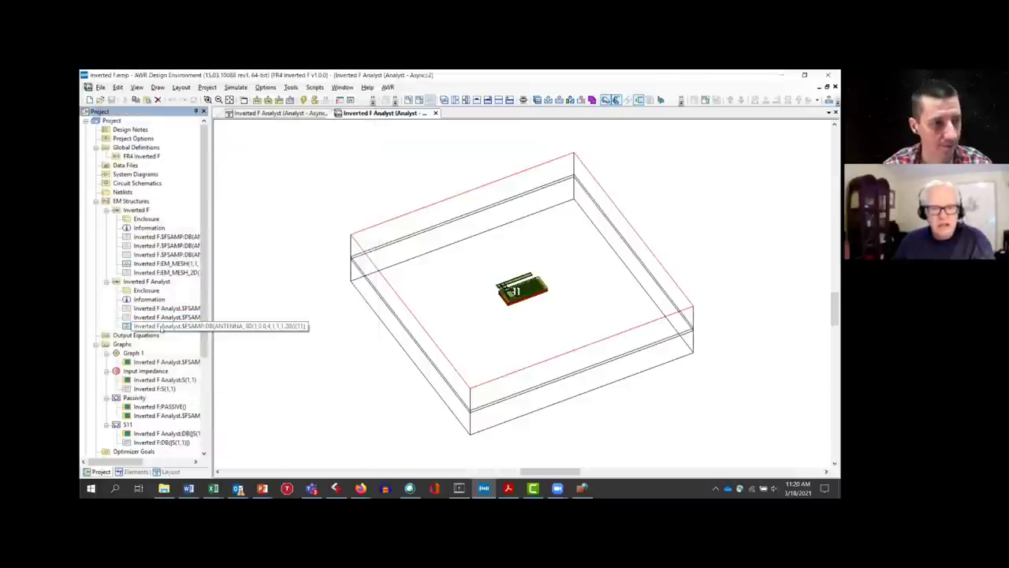
{"action": "double_click", "coordinate": [159, 326]}
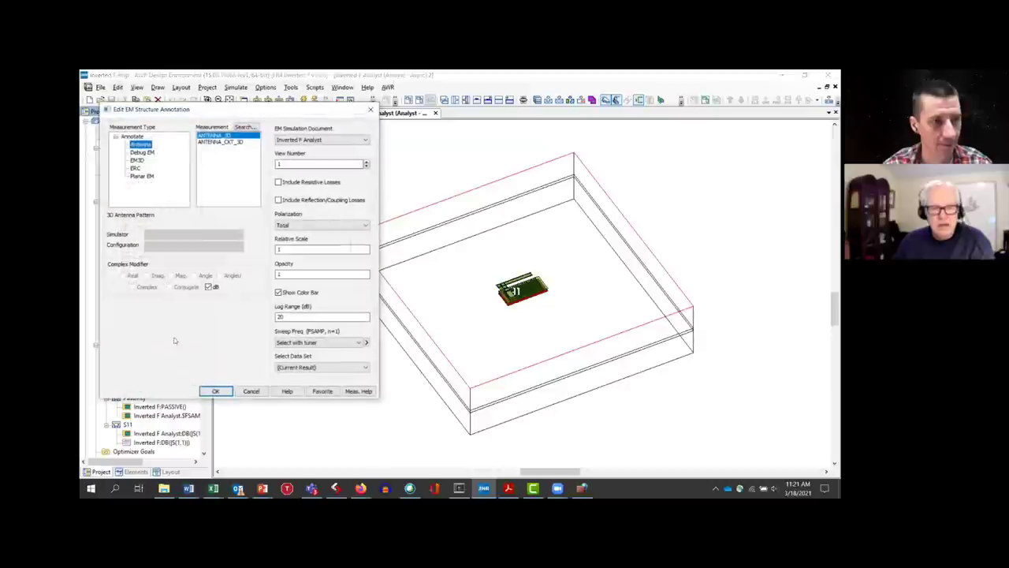
{"action": "left_click", "coordinate": [253, 391]}
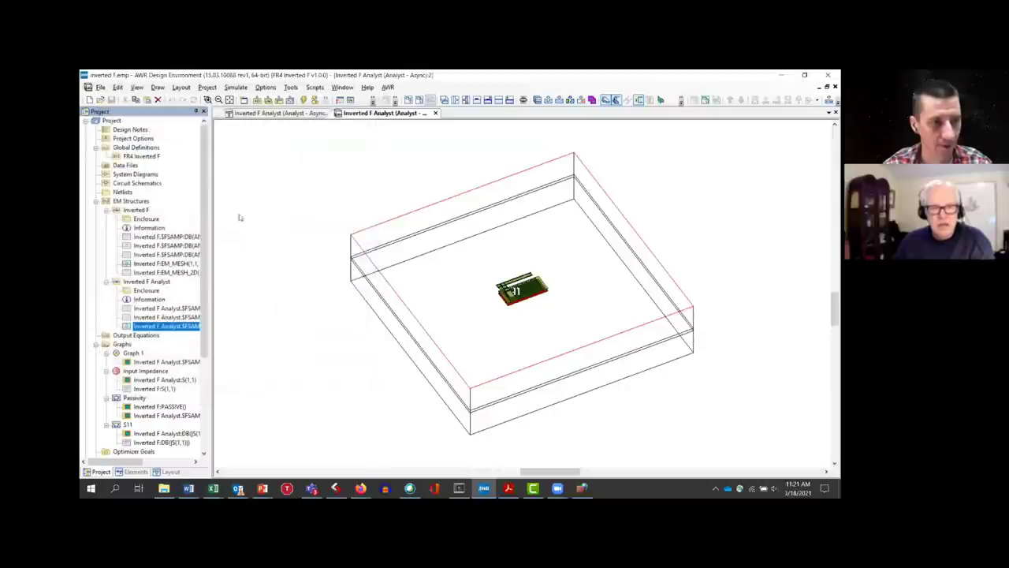
Run the simulation to display the total-polarization directivity pattern and rotate it to examine its null
{"action": "left_click", "coordinate": [302, 101]}
{"action": "left_click_drag", "start_coordinate": [415, 293], "coordinate": [431, 297]}
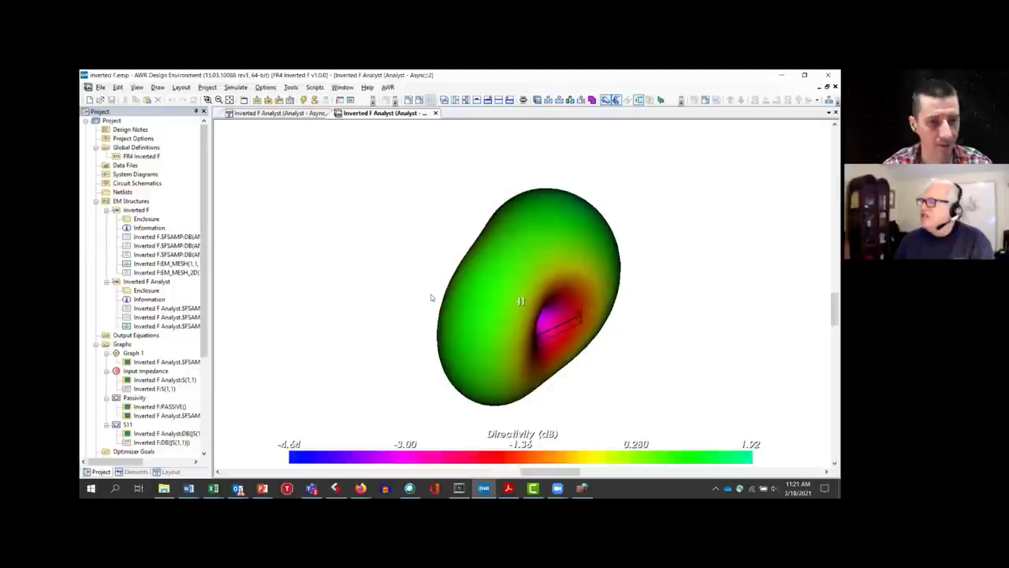
{"action": "left_click_drag", "start_coordinate": [433, 295], "coordinate": [394, 275]}
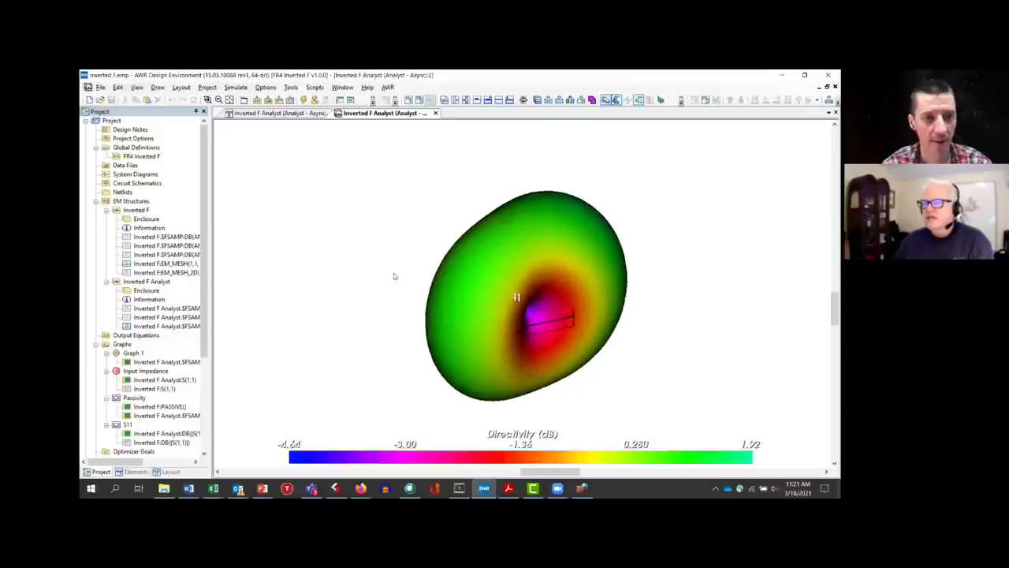
Disable the Total annotation, check the settings of the first ANTENNA_3D annotation, and enable its E_Theta pattern
{"action": "right_click", "coordinate": [146, 326]}
{"action": "left_click", "coordinate": [148, 328]}
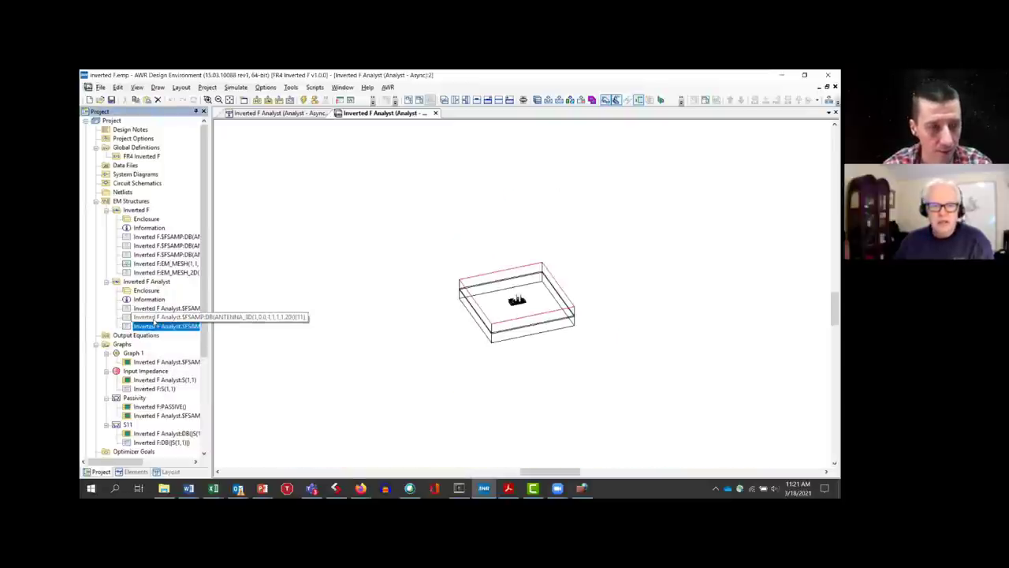
{"action": "double_click", "coordinate": [154, 308]}
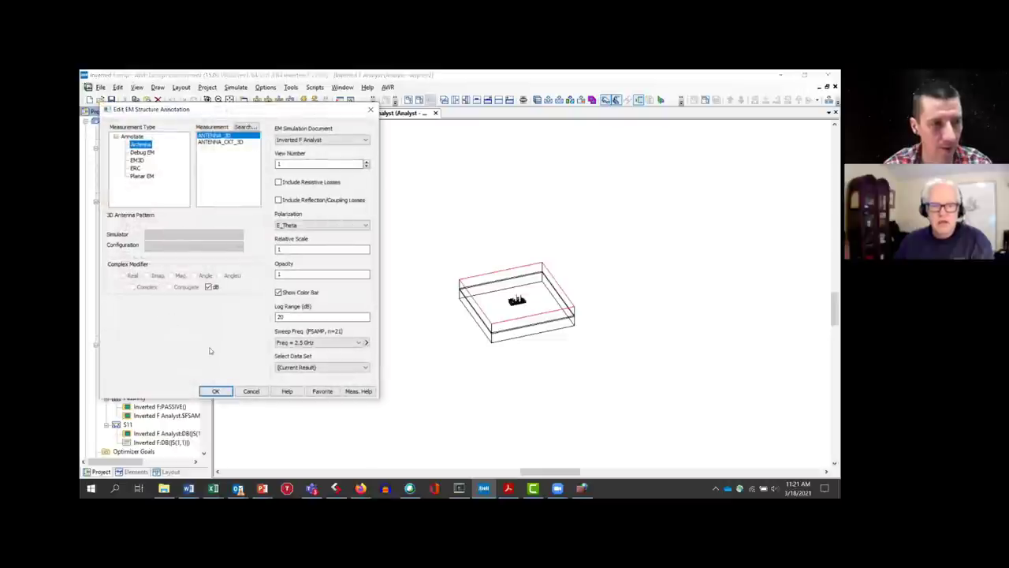
{"action": "left_click", "coordinate": [251, 391]}
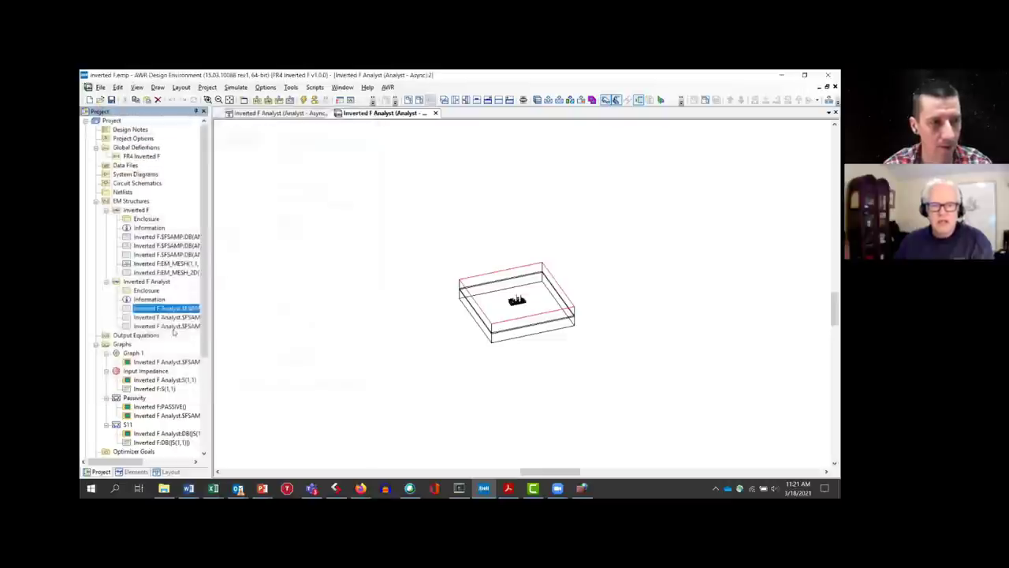
{"action": "right_click", "coordinate": [132, 308]}
{"action": "left_click", "coordinate": [162, 314]}
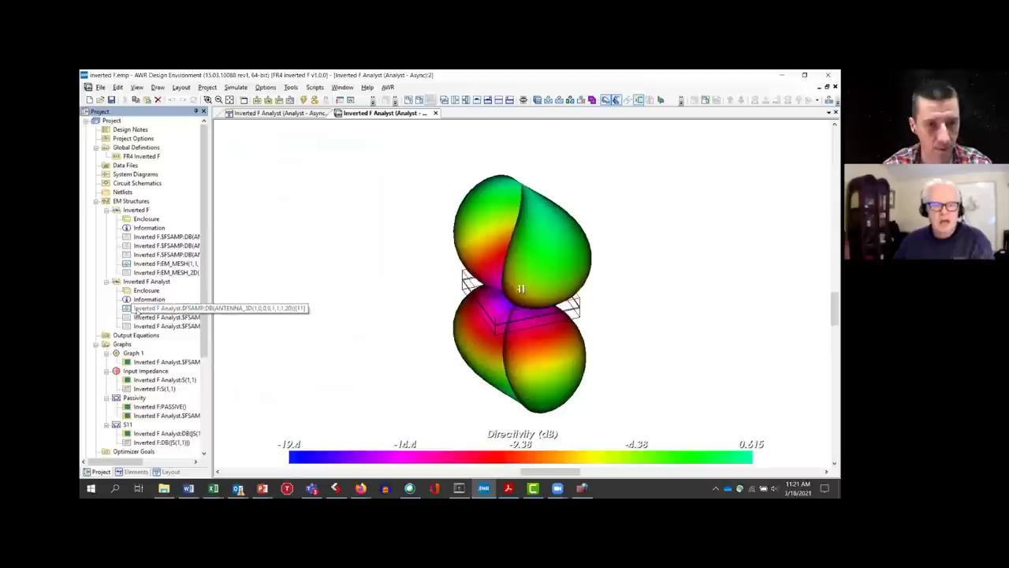
Show the E_Phi directivity pattern in place of the E_Theta one, and disable it after viewing
{"action": "right_click", "coordinate": [138, 313]}
{"action": "left_click", "coordinate": [150, 318]}
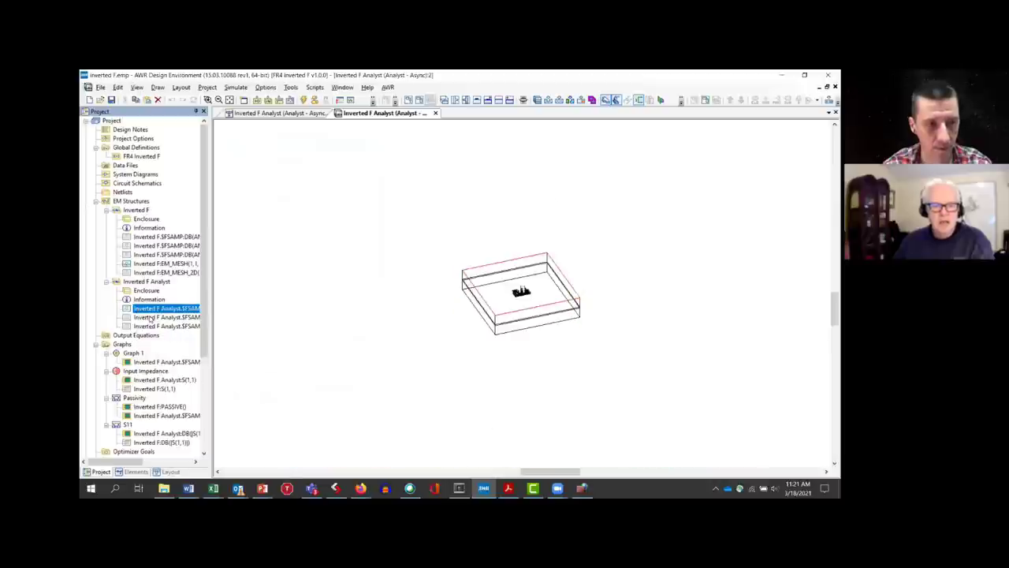
{"action": "left_click", "coordinate": [150, 318]}
{"action": "right_click", "coordinate": [146, 317]}
{"action": "left_click", "coordinate": [167, 322]}
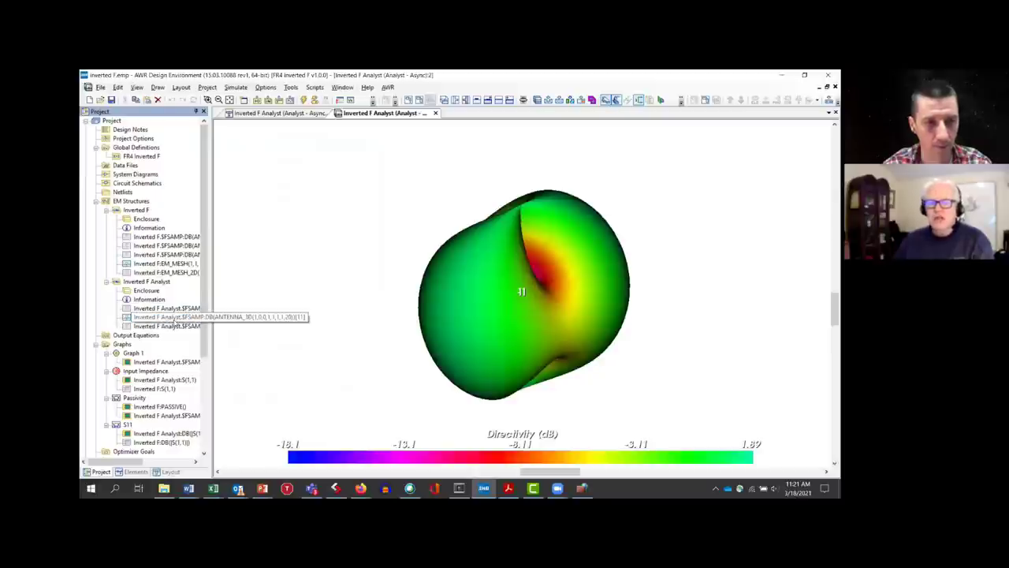
{"action": "right_click", "coordinate": [173, 319]}
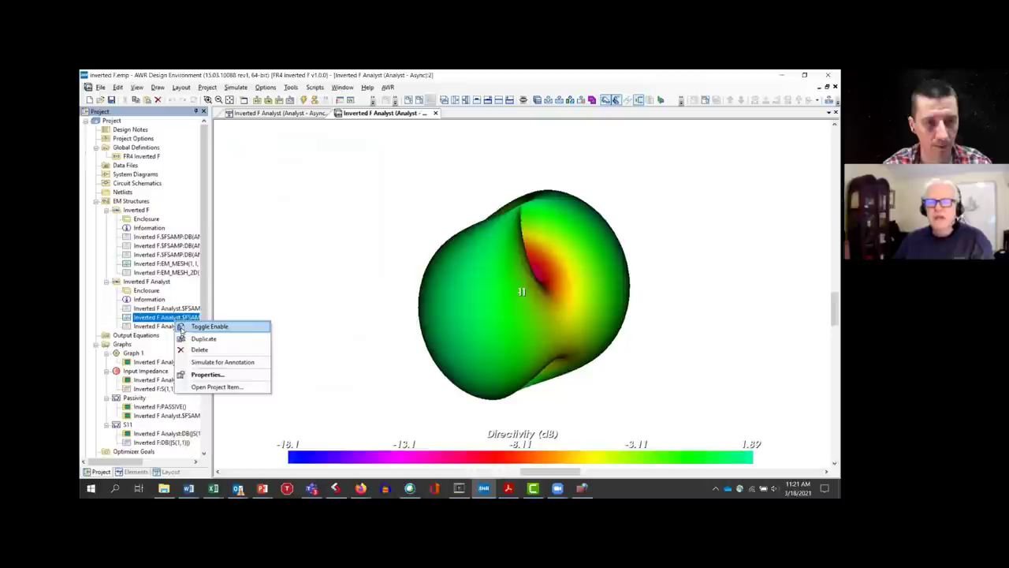
{"action": "left_click", "coordinate": [202, 324]}
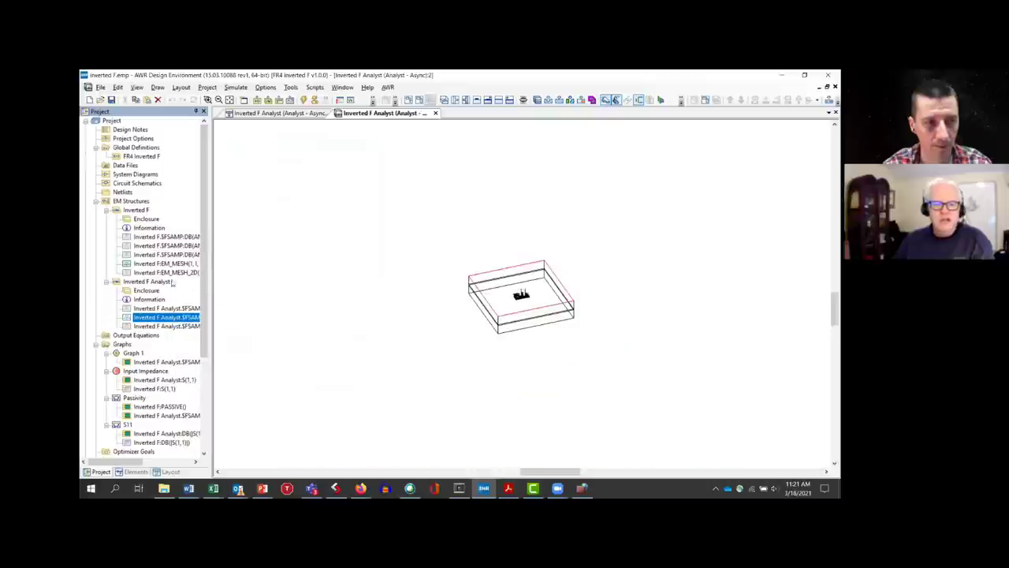
Open the S11 graph and move its legend up to the plot's upper edge
{"action": "left_click_drag", "start_coordinate": [207, 284], "coordinate": [236, 379]}
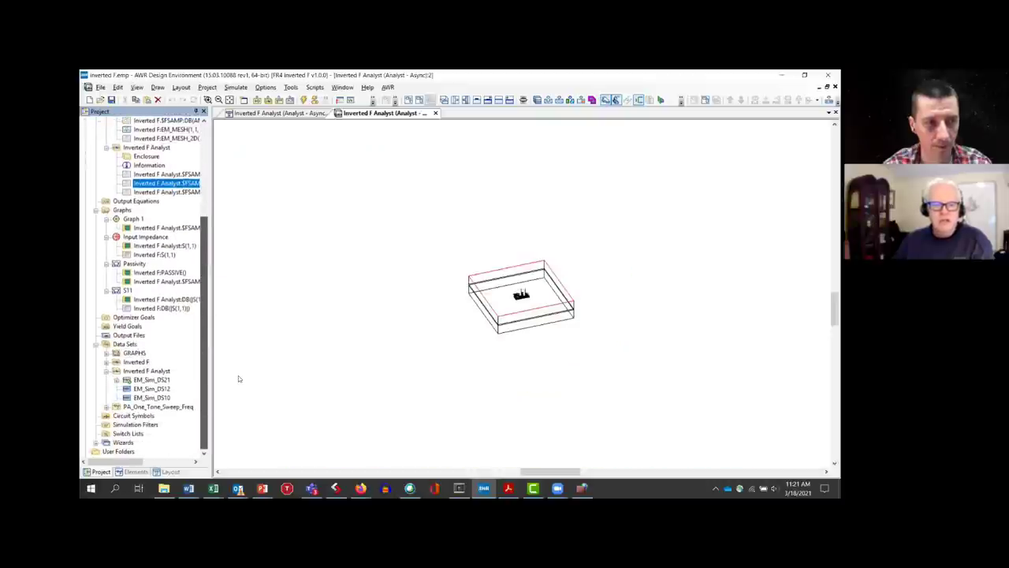
{"action": "double_click", "coordinate": [127, 290]}
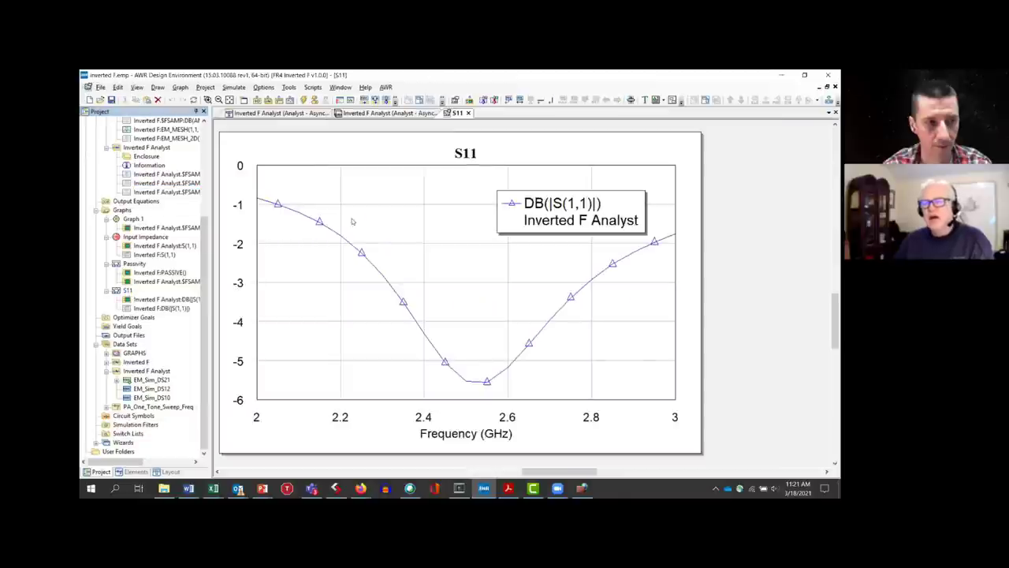
{"action": "left_click_drag", "start_coordinate": [536, 209], "coordinate": [537, 179]}
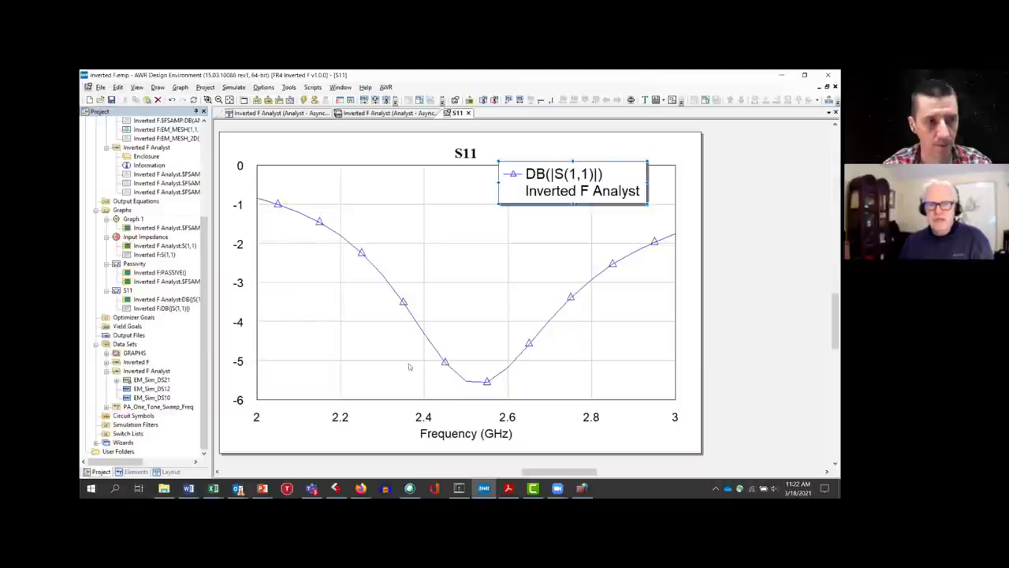
Deselect the S11 legend, examine the curve's minimum, check the polar plot in Graph 1, and return to the S11 graph
{"action": "left_click", "coordinate": [473, 383]}
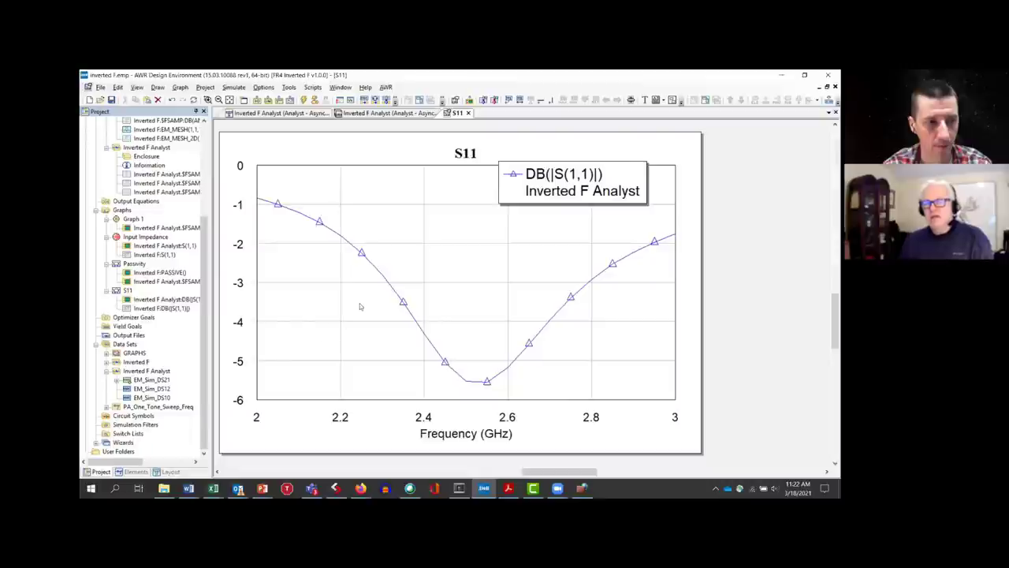
{"action": "mouse_move", "coordinate": [387, 285]}
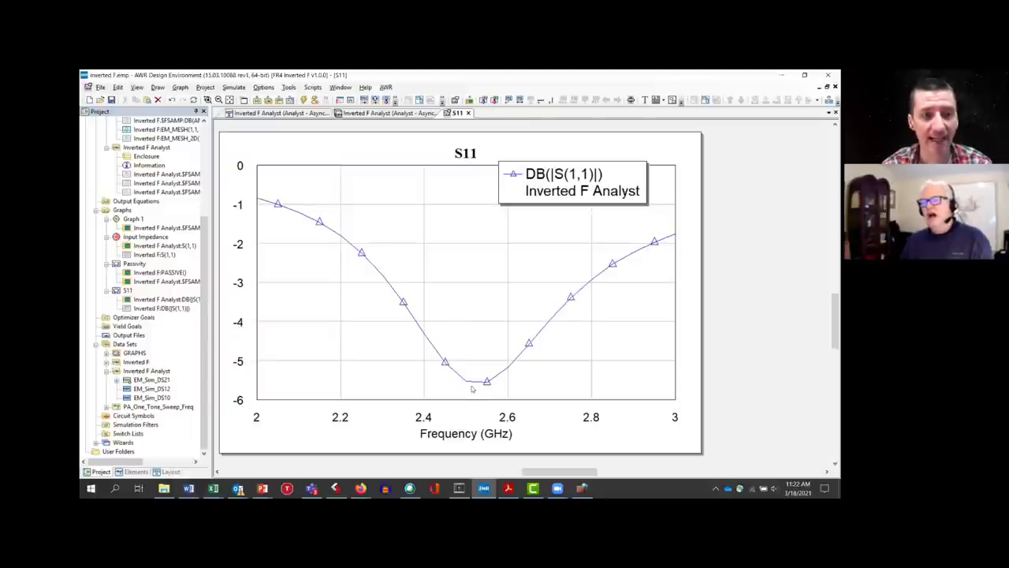
{"action": "mouse_move", "coordinate": [477, 384]}
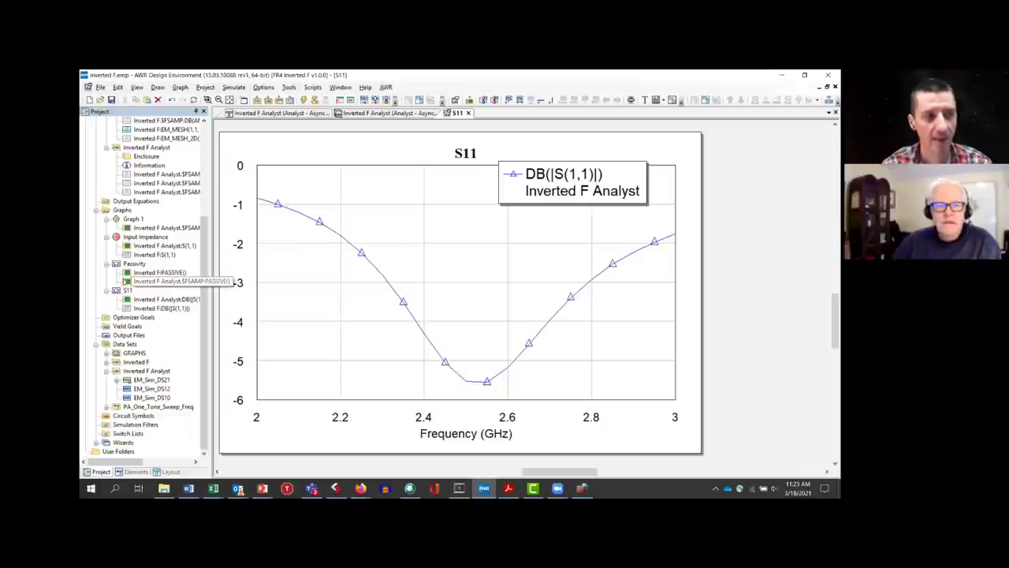
{"action": "double_click", "coordinate": [130, 218]}
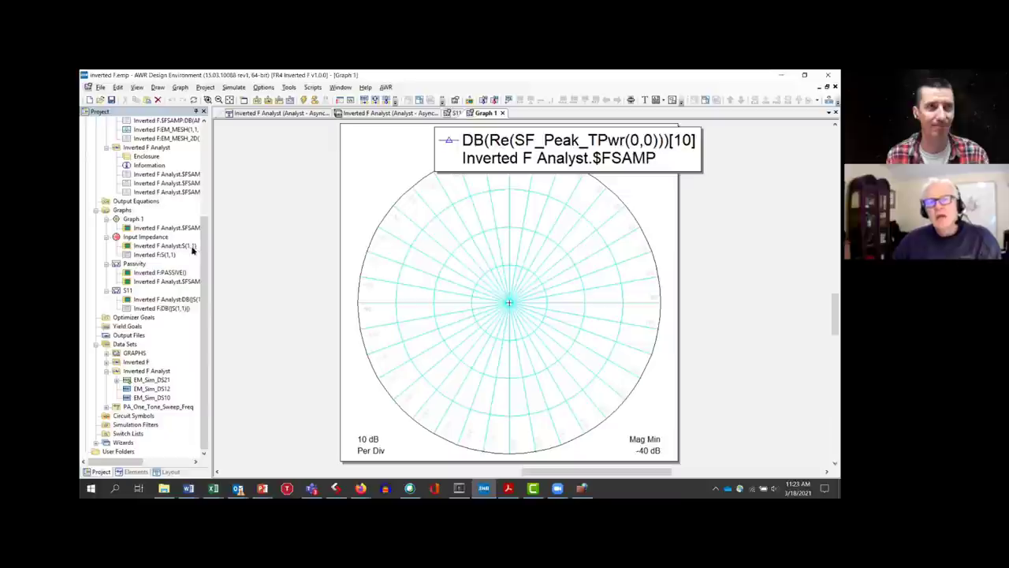
{"action": "double_click", "coordinate": [126, 291]}
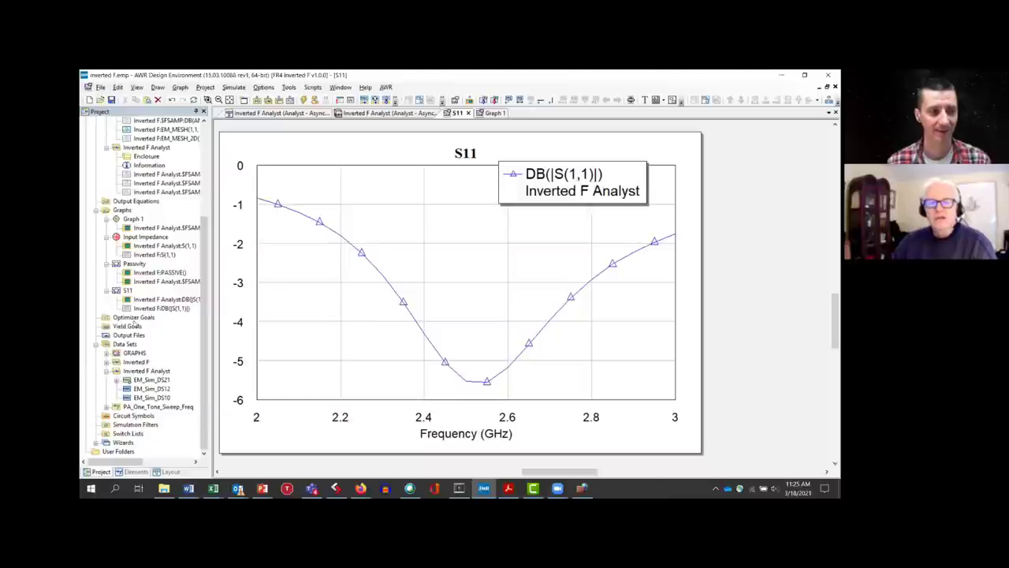
Open the Inverted F Analyst layout and examine port 1, the feed line and the surrounding ground vias
{"action": "scroll", "coordinate": [196, 267], "scroll_direction": "up", "scroll_amount": 5}
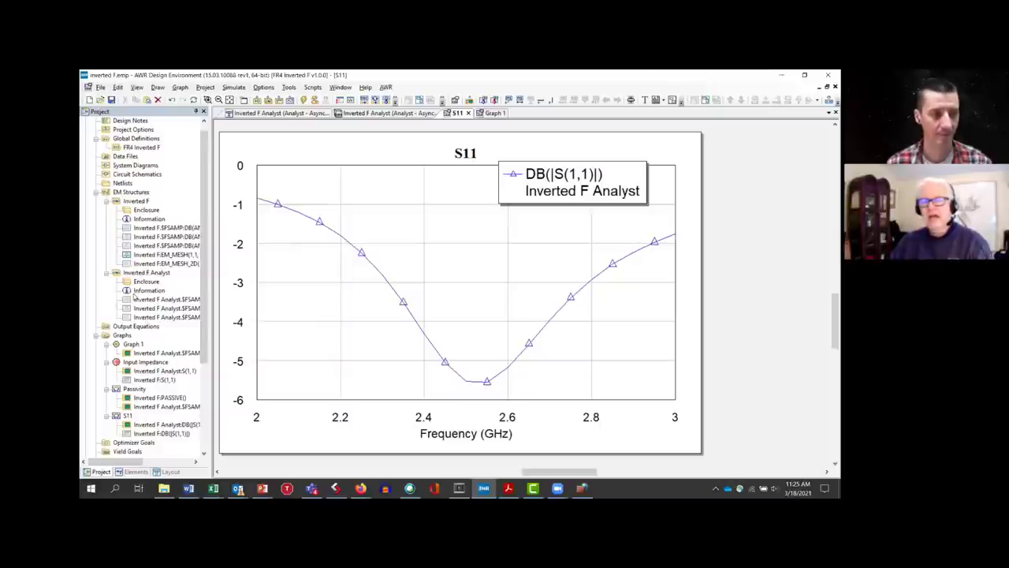
{"action": "left_click", "coordinate": [138, 291]}
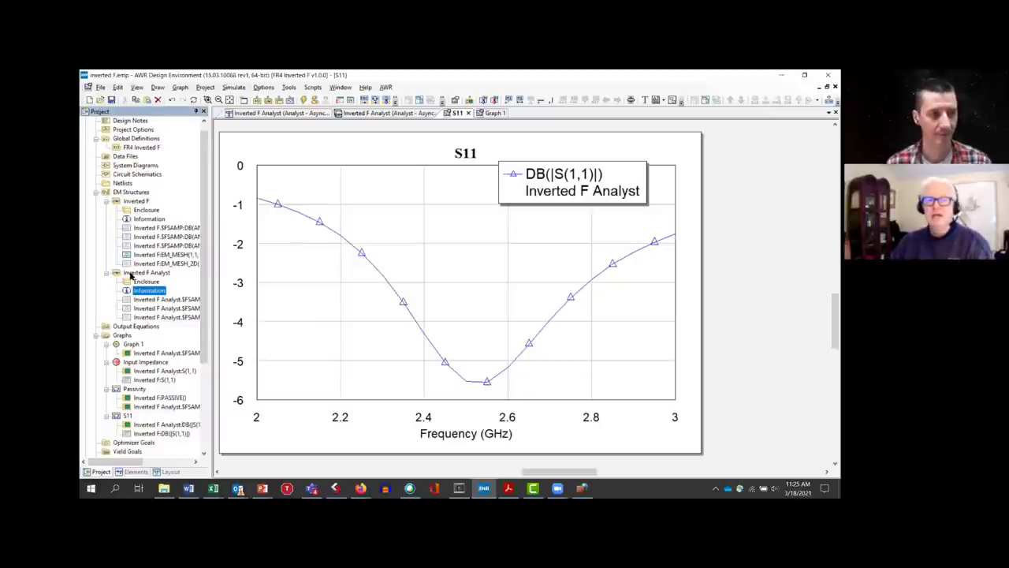
{"action": "double_click", "coordinate": [131, 275]}
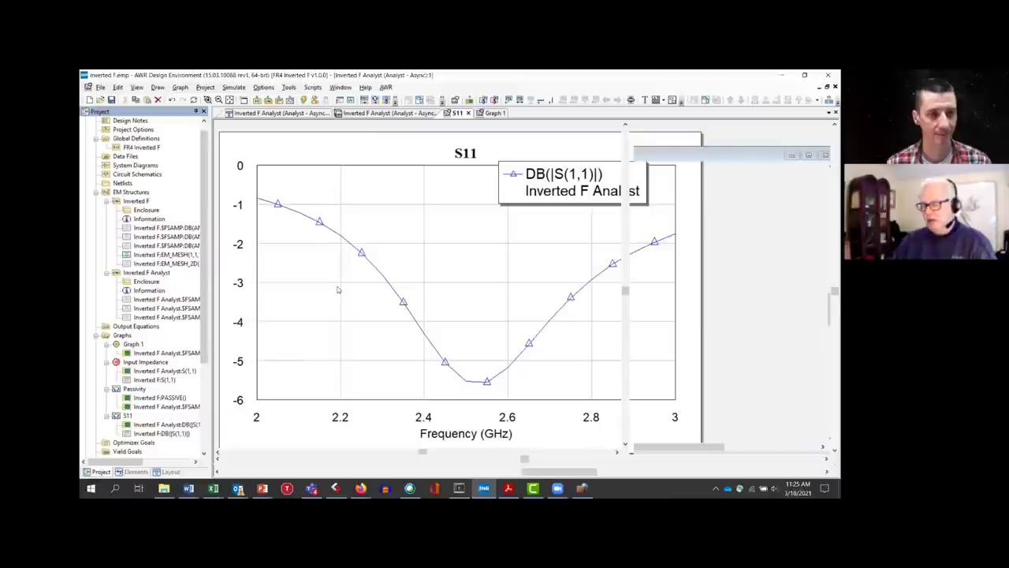
{"action": "scroll", "coordinate": [371, 309], "scroll_direction": "down", "scroll_amount": 3}
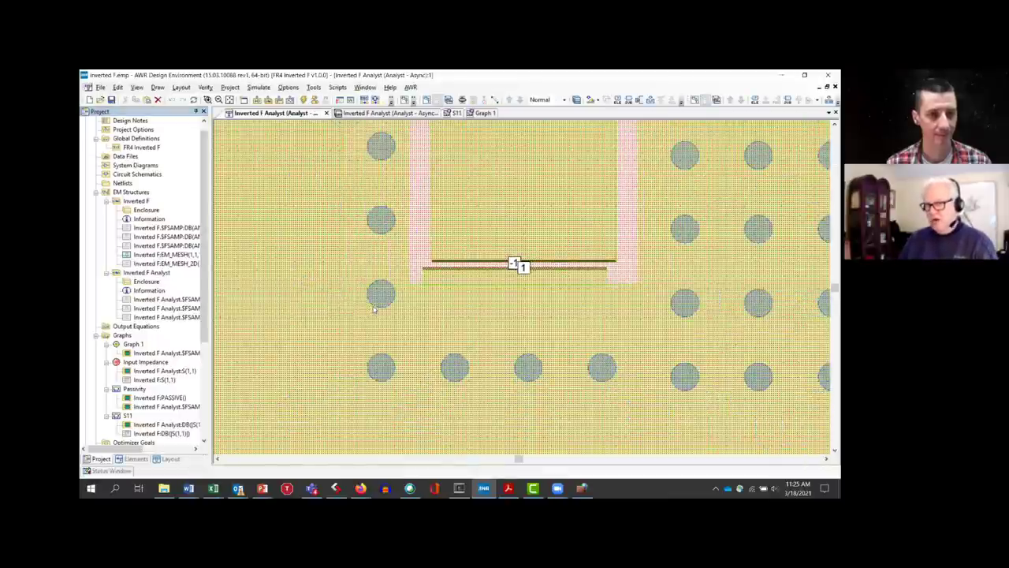
{"action": "scroll", "coordinate": [373, 309], "scroll_direction": "down", "scroll_amount": 2}
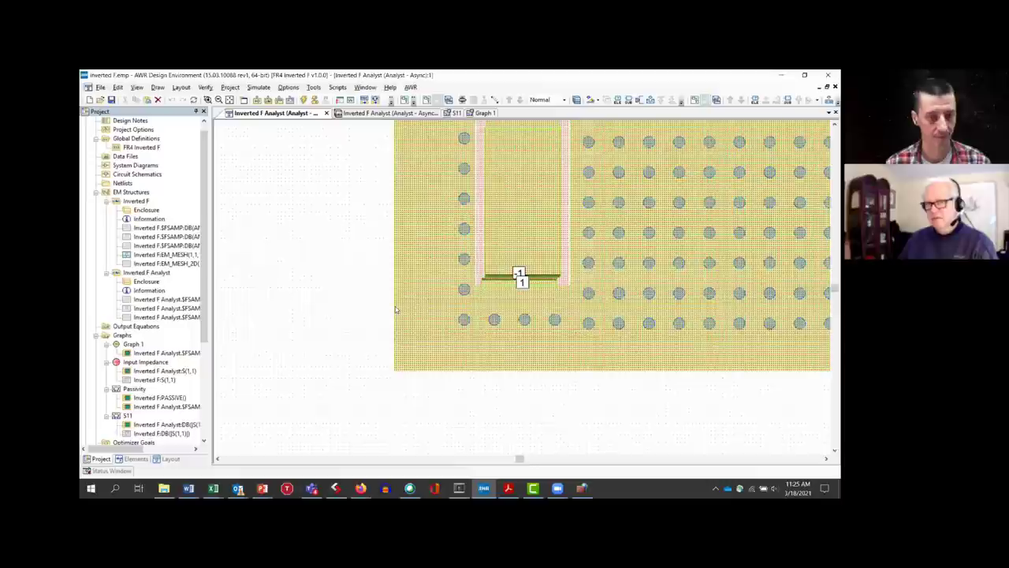
{"action": "scroll", "coordinate": [397, 309], "scroll_direction": "up", "scroll_amount": 2}
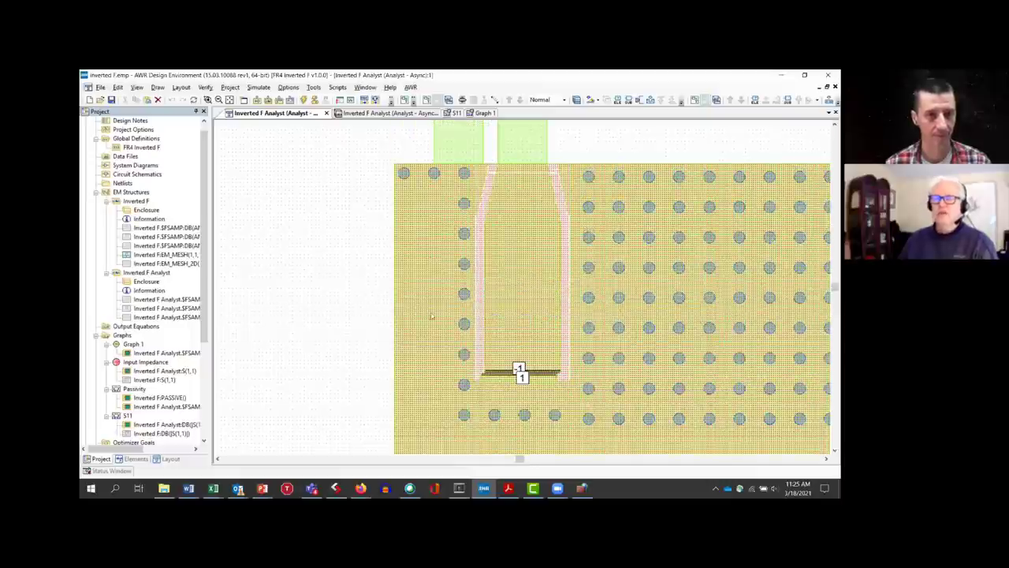
{"action": "scroll", "coordinate": [440, 316], "scroll_direction": "up", "scroll_amount": 1}
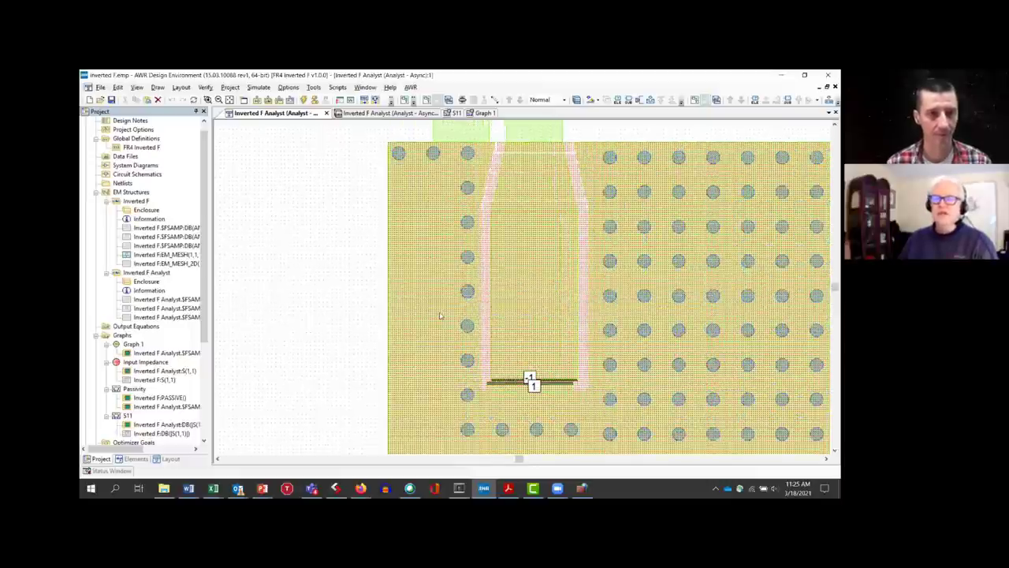
{"action": "scroll", "coordinate": [440, 315], "scroll_direction": "down", "scroll_amount": 4}
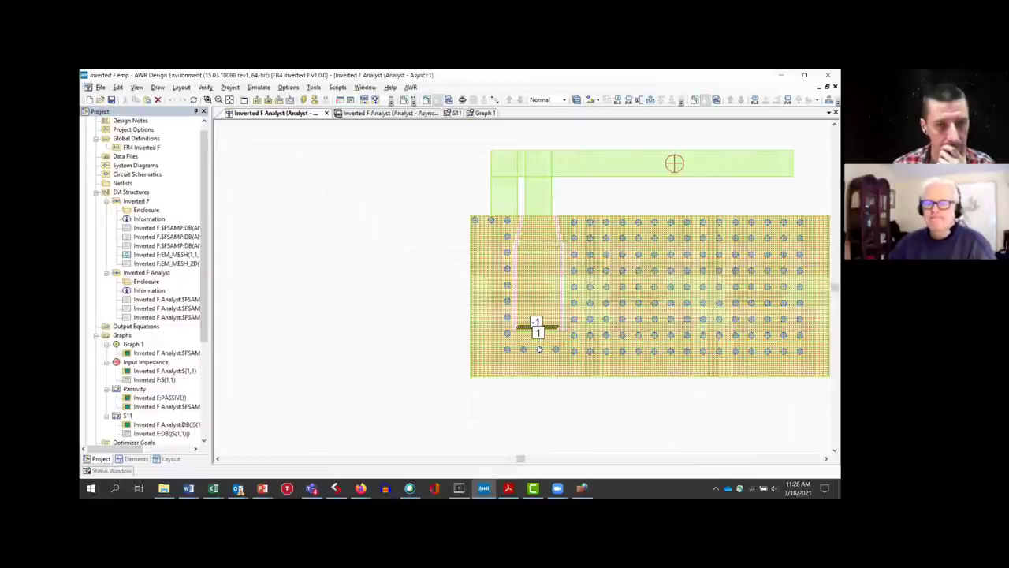
Inspect a magnified area around the junction of the antenna legs, the feed line and the ground plane
{"action": "right_click", "coordinate": [410, 218]}
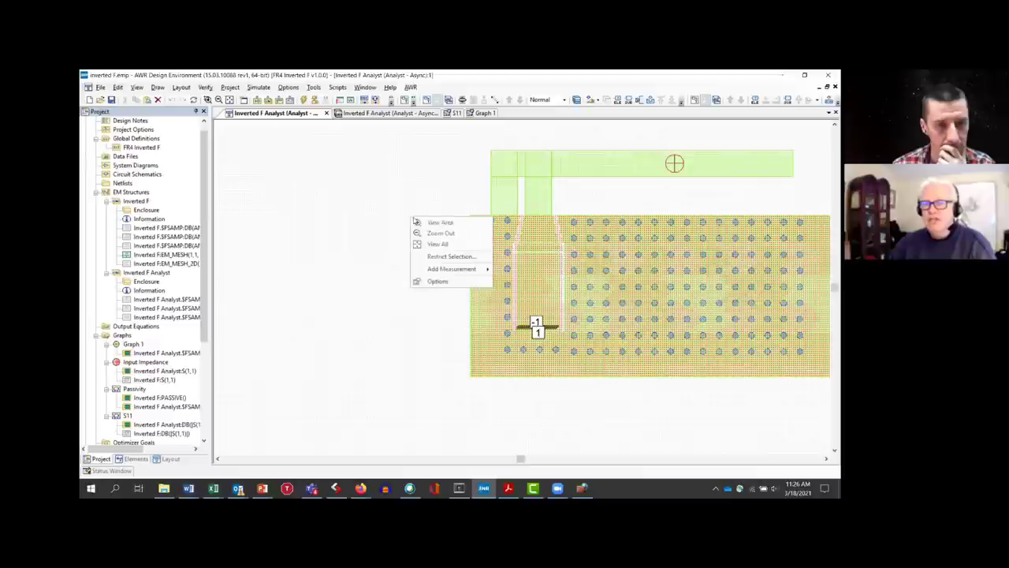
{"action": "left_click", "coordinate": [423, 224]}
{"action": "left_click_drag", "start_coordinate": [460, 198], "coordinate": [608, 247]}
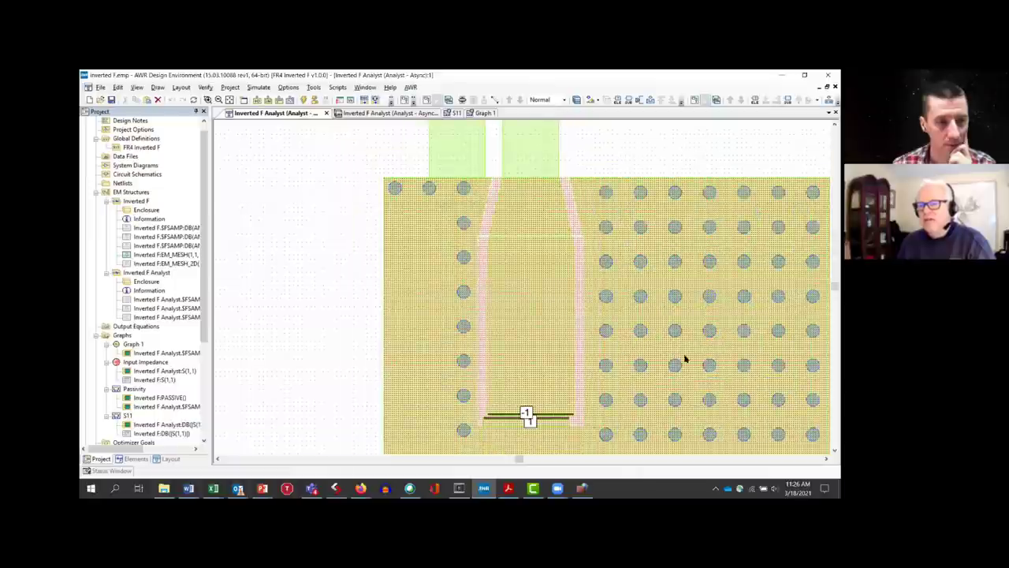
{"action": "scroll", "coordinate": [687, 360], "scroll_direction": "down", "scroll_amount": 2}
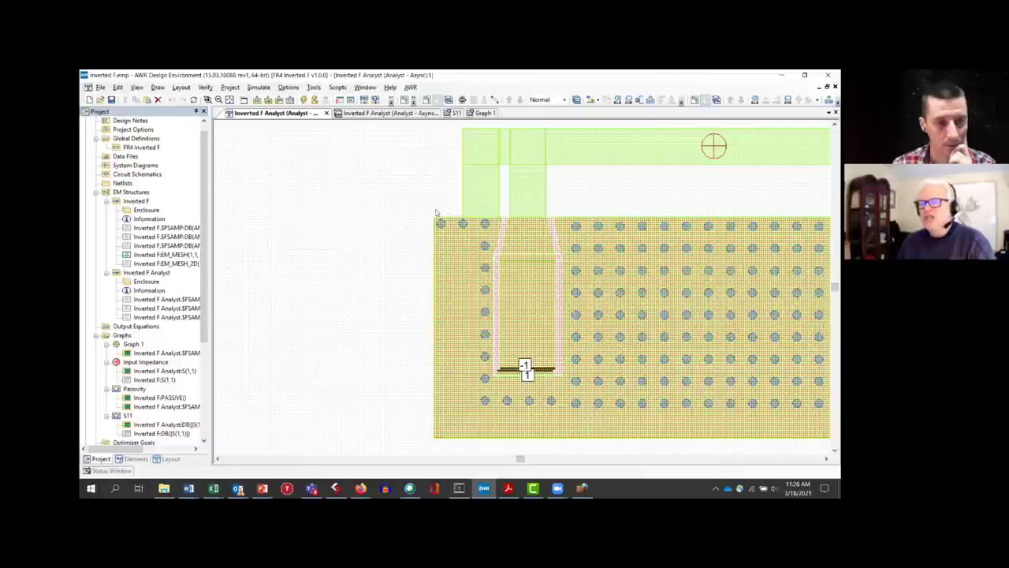
{"action": "scroll", "coordinate": [435, 213], "scroll_direction": "down", "scroll_amount": 1}
{"action": "scroll", "coordinate": [436, 215], "scroll_direction": "down", "scroll_amount": 1}
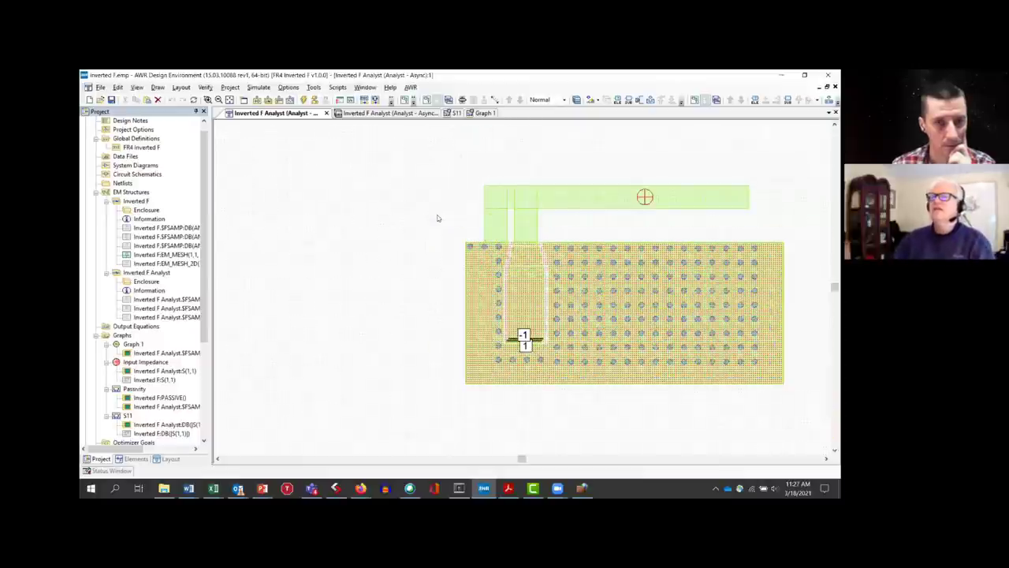
Examine the antenna's two vertical legs and the gap between them above the ground plane edge
{"action": "right_click", "coordinate": [457, 233]}
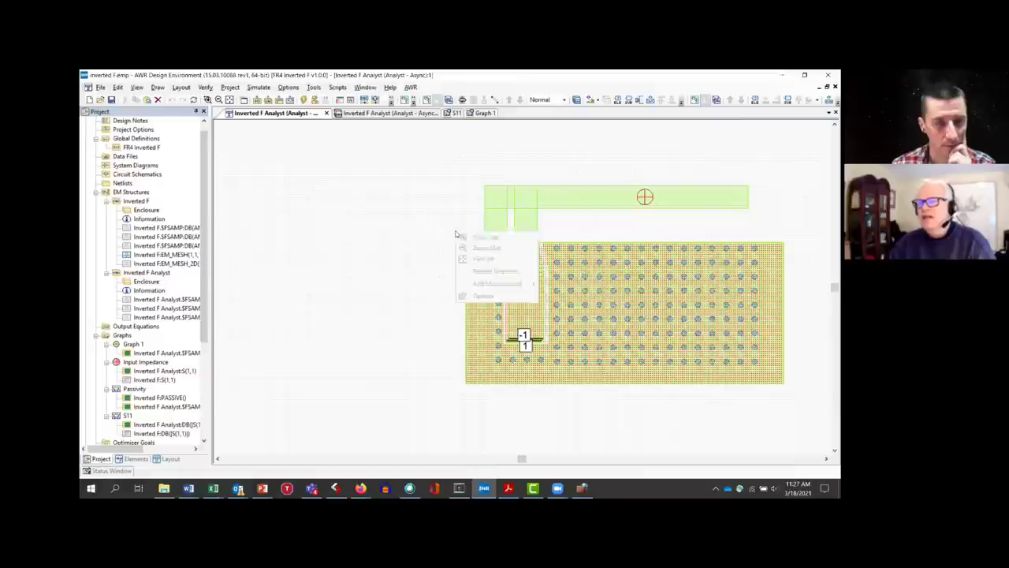
{"action": "left_click", "coordinate": [465, 237]}
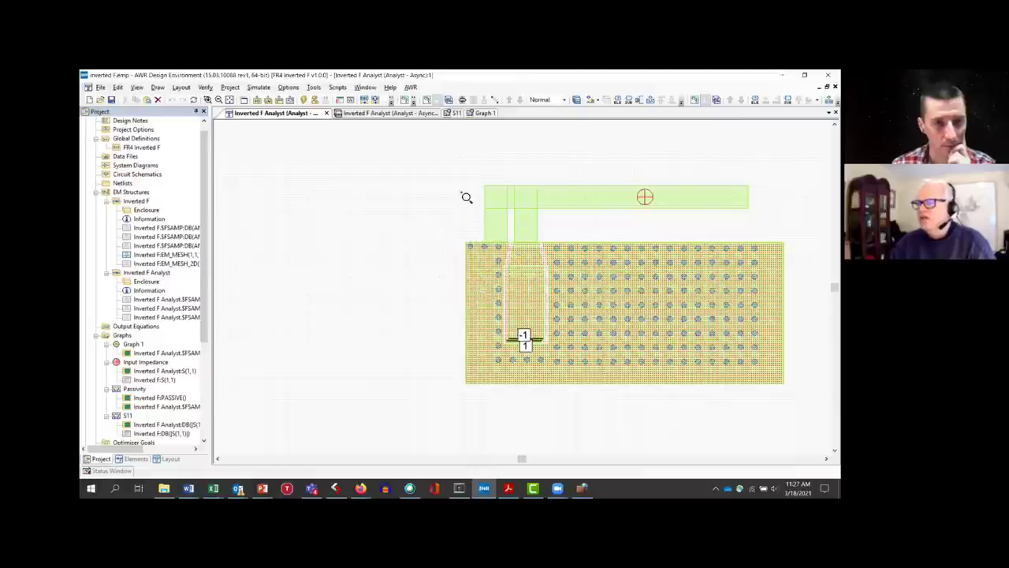
{"action": "left_click_drag", "start_coordinate": [456, 172], "coordinate": [592, 276]}
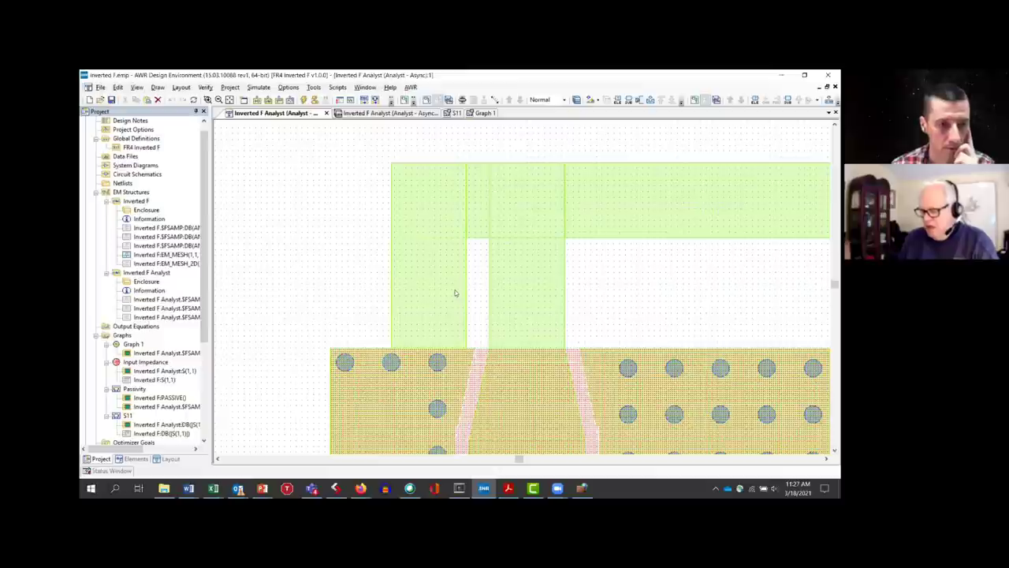
{"action": "scroll", "coordinate": [455, 294], "scroll_direction": "down", "scroll_amount": 1}
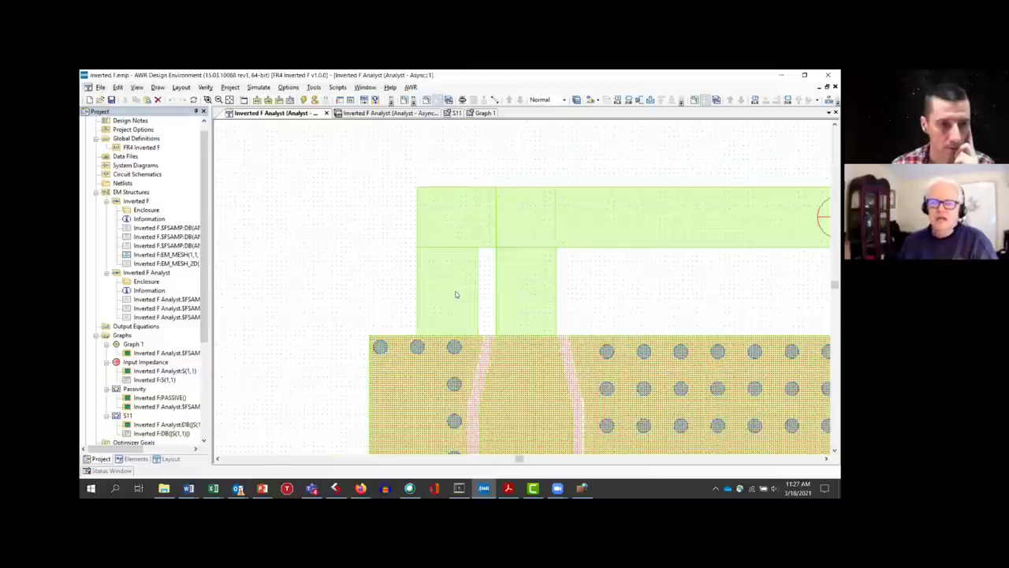
{"action": "scroll", "coordinate": [455, 294], "scroll_direction": "down", "scroll_amount": 3}
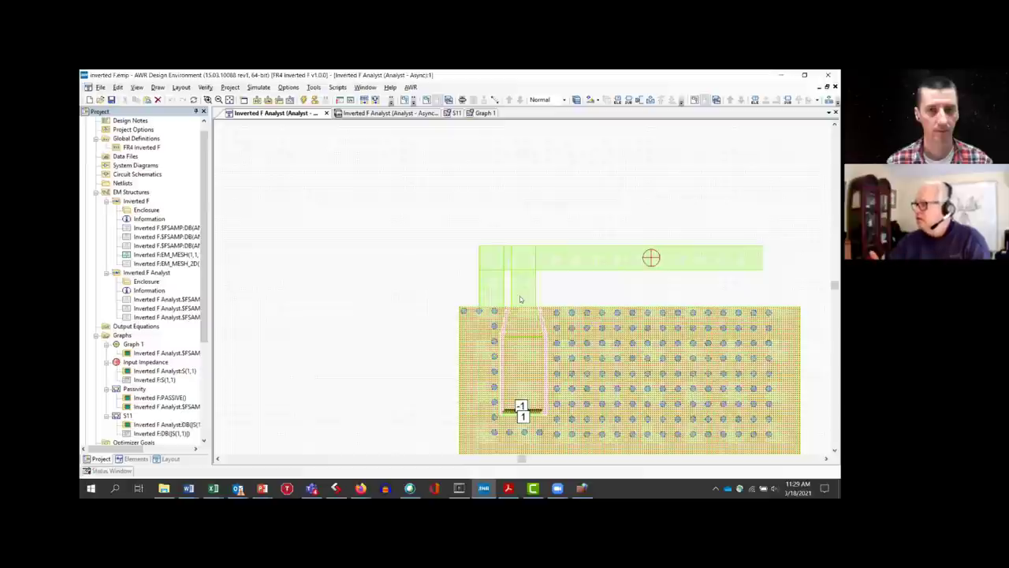
Inspect the tapered feed transition where the antenna's feed leg meets the ground plane
{"action": "right_click", "coordinate": [423, 292]}
{"action": "left_click", "coordinate": [460, 298]}
{"action": "left_click_drag", "start_coordinate": [462, 302], "coordinate": [575, 334]}
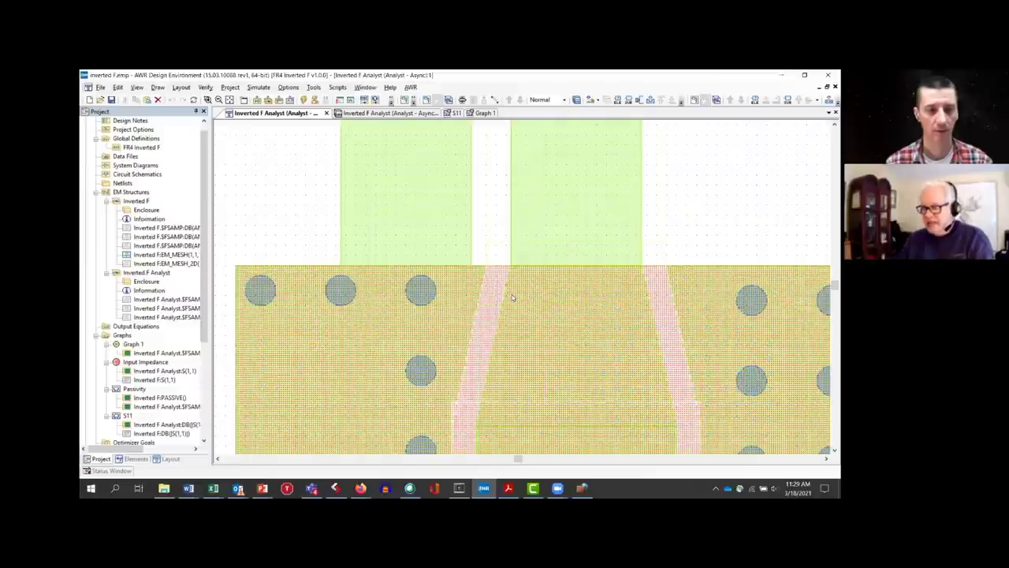
{"action": "scroll", "coordinate": [512, 297], "scroll_direction": "down", "scroll_amount": 5}
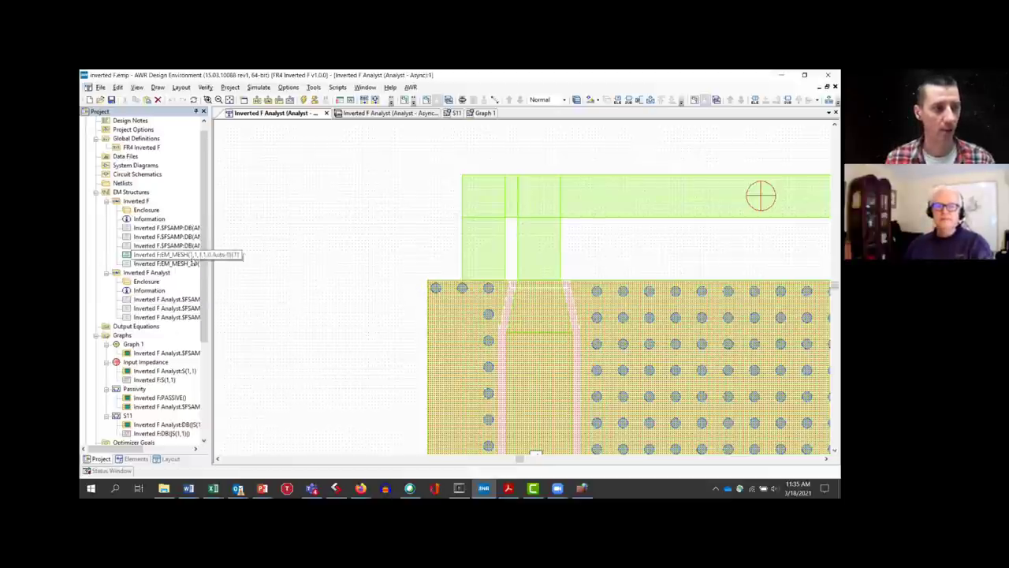
Open the Input Impedance Smith chart, move its legend down to the chart's lower edge, and examine the S(1,1) curve
{"action": "scroll", "coordinate": [203, 272], "scroll_direction": "down", "scroll_amount": 1}
{"action": "scroll", "coordinate": [204, 272], "scroll_direction": "down", "scroll_amount": 3}
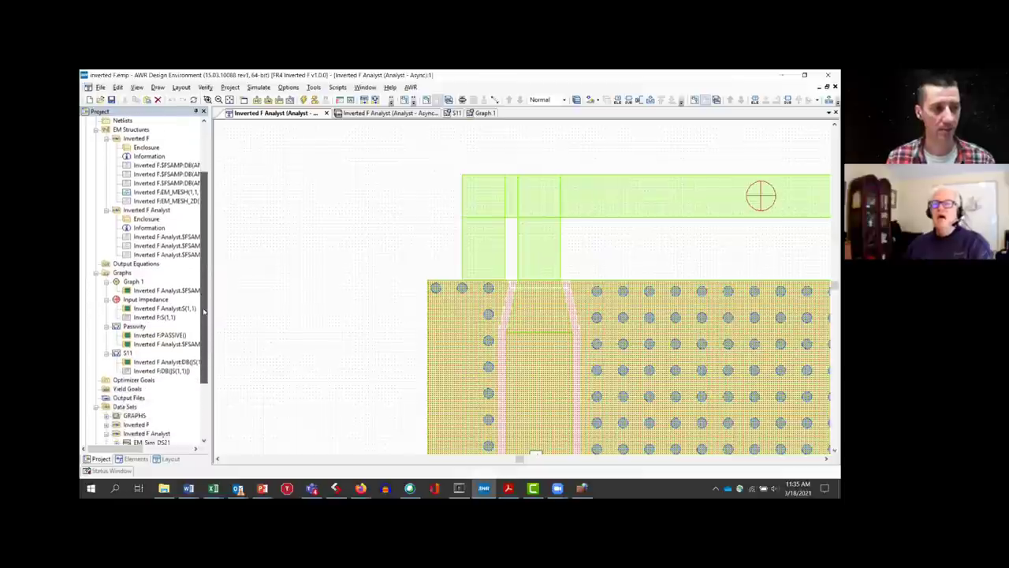
{"action": "scroll", "coordinate": [203, 273], "scroll_direction": "up", "scroll_amount": 5}
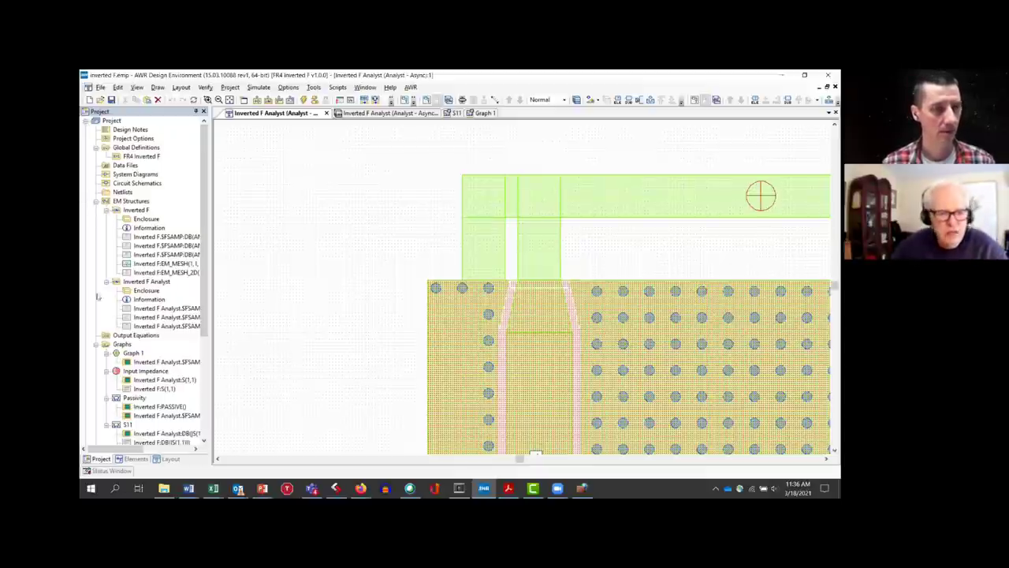
{"action": "double_click", "coordinate": [148, 371]}
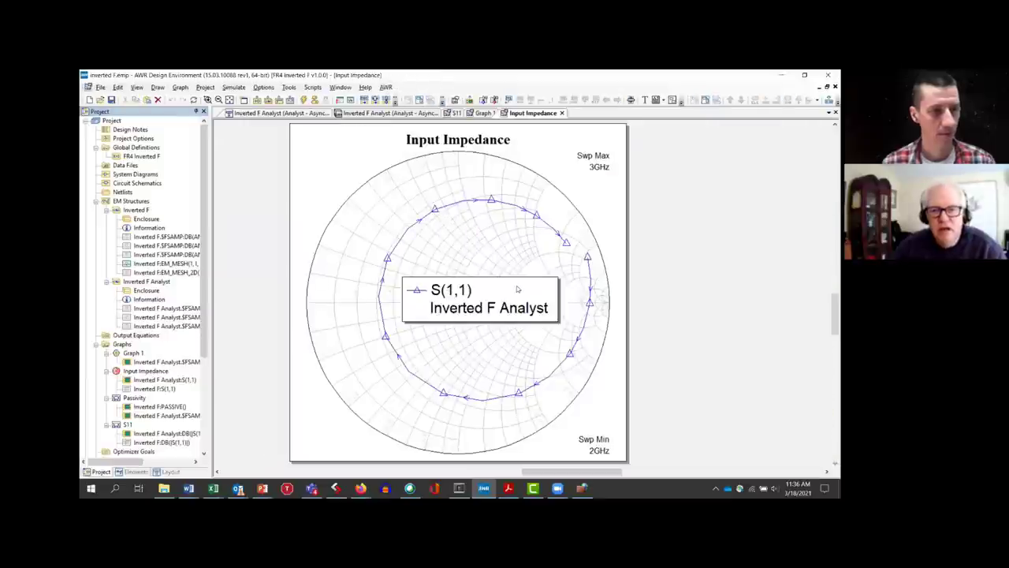
{"action": "left_click_drag", "start_coordinate": [509, 294], "coordinate": [492, 432]}
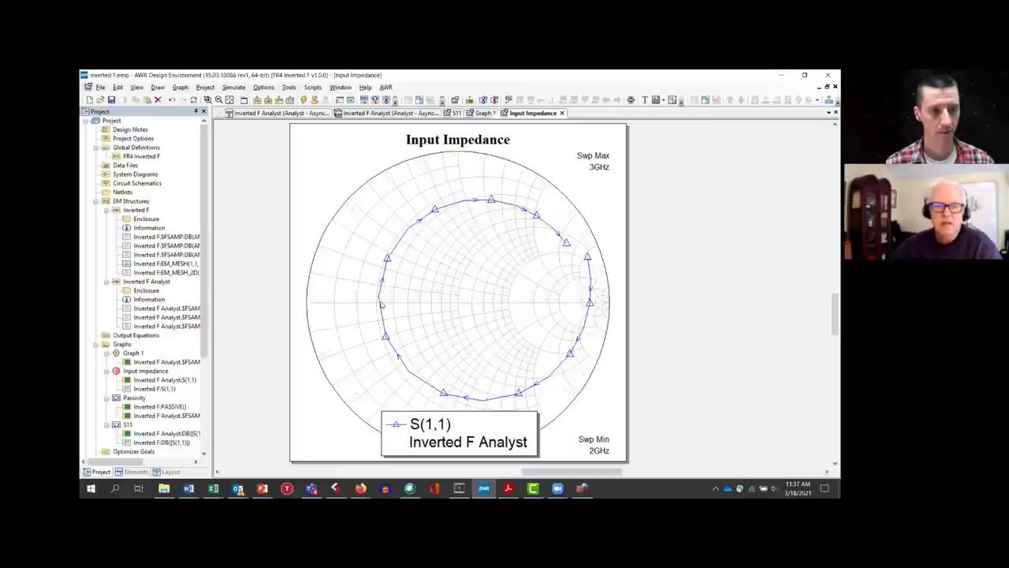
{"action": "mouse_move", "coordinate": [379, 304]}
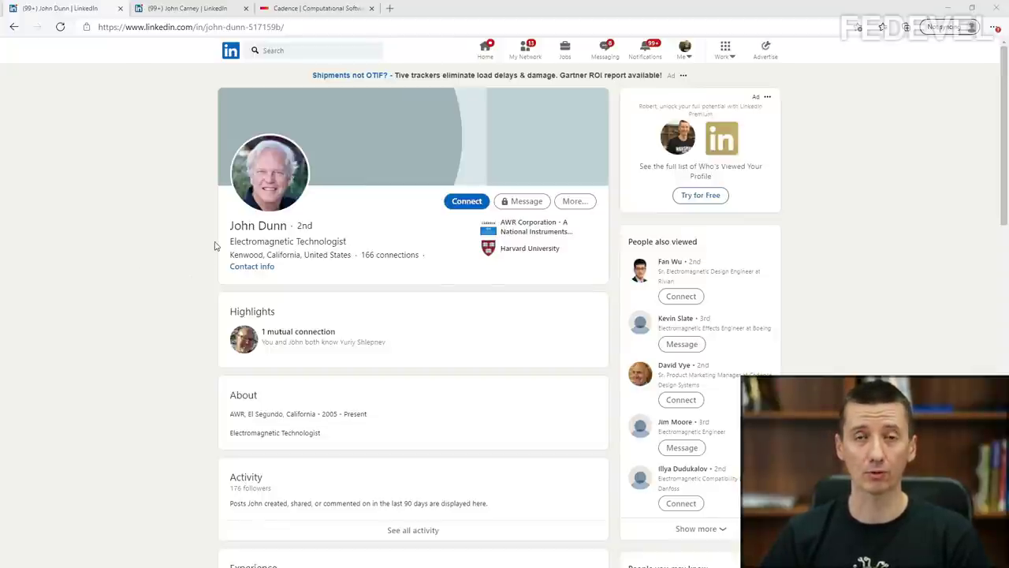
In the web browser, view the second LinkedIn profile and the Cadence home page, and return to the first LinkedIn profile
{"action": "left_click", "coordinate": [184, 12]}
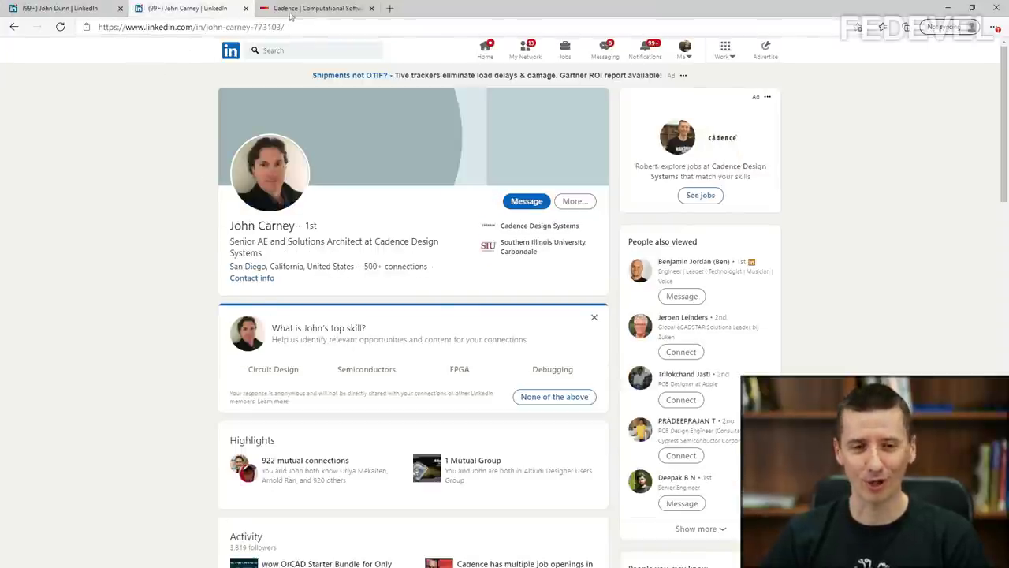
{"action": "left_click", "coordinate": [315, 9]}
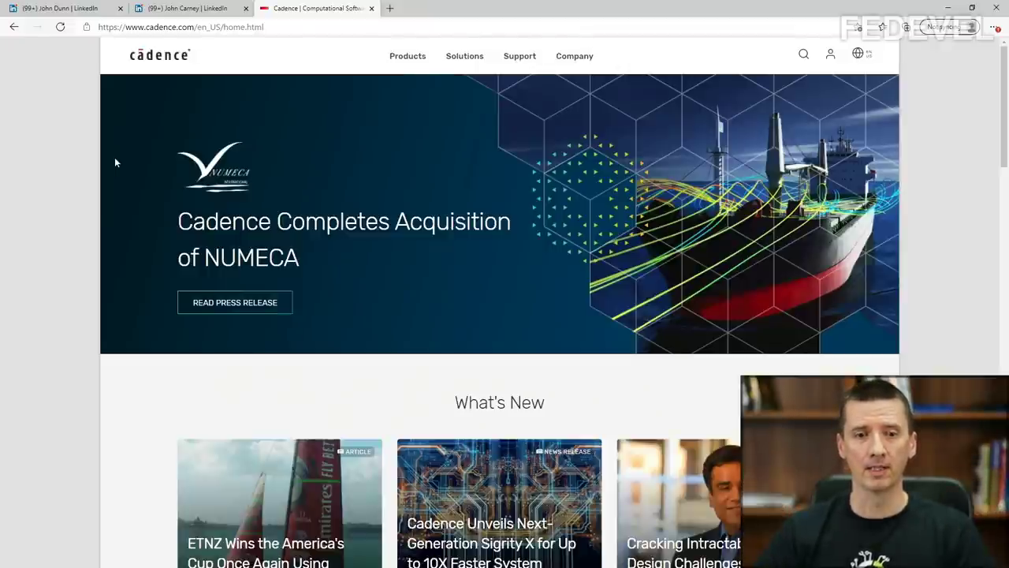
{"action": "left_click", "coordinate": [76, 8]}
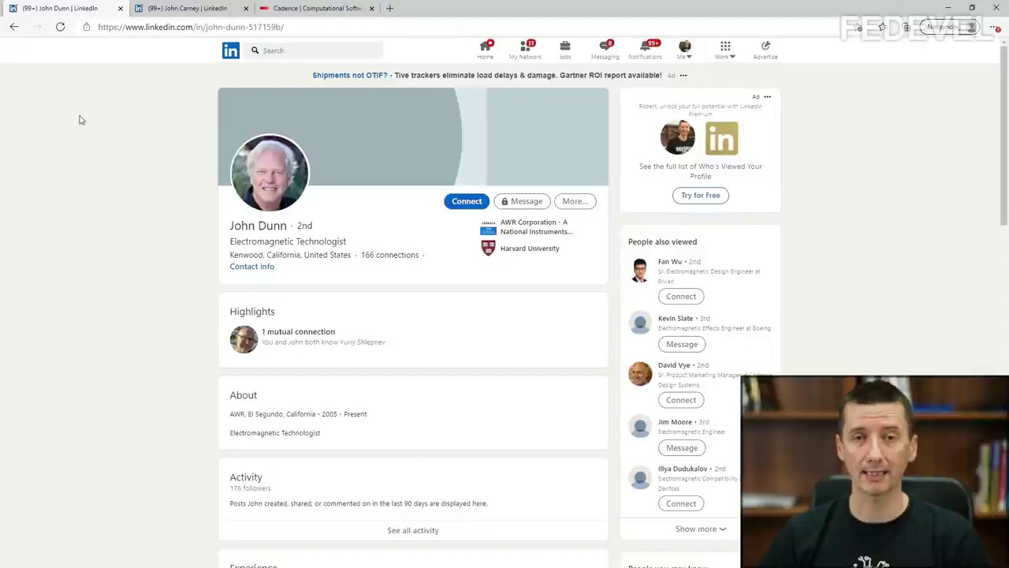